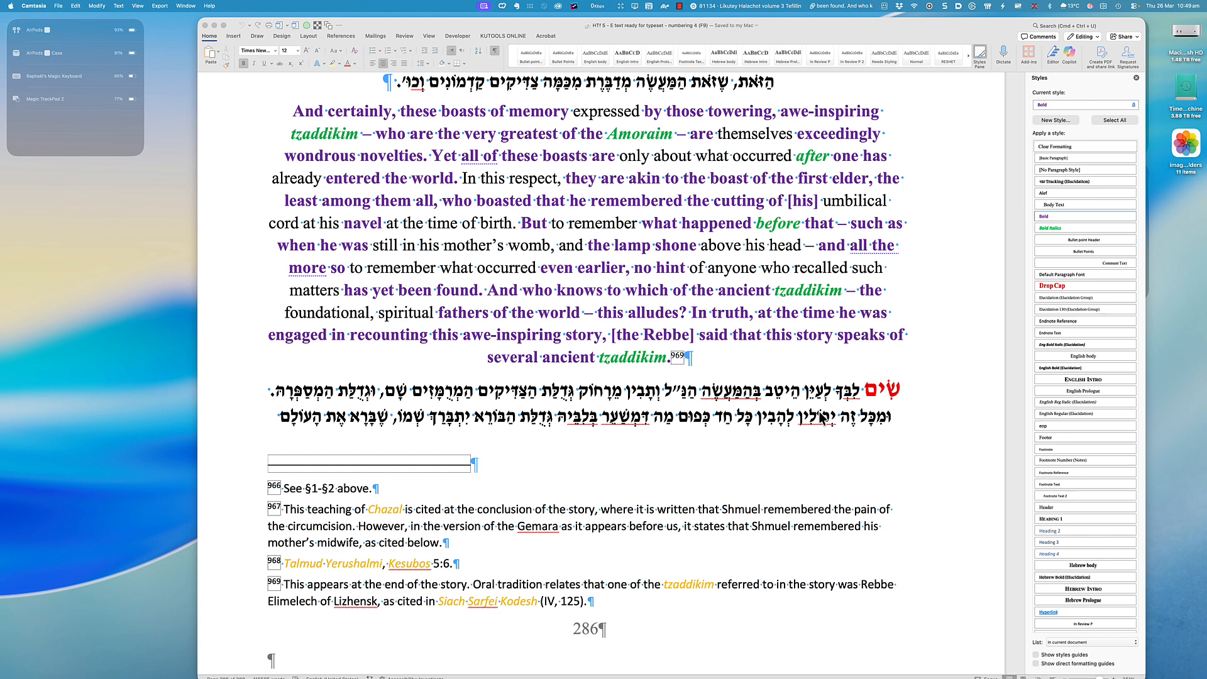
# - Hide the formatting marks in the document
pyautogui.click(632, 274)
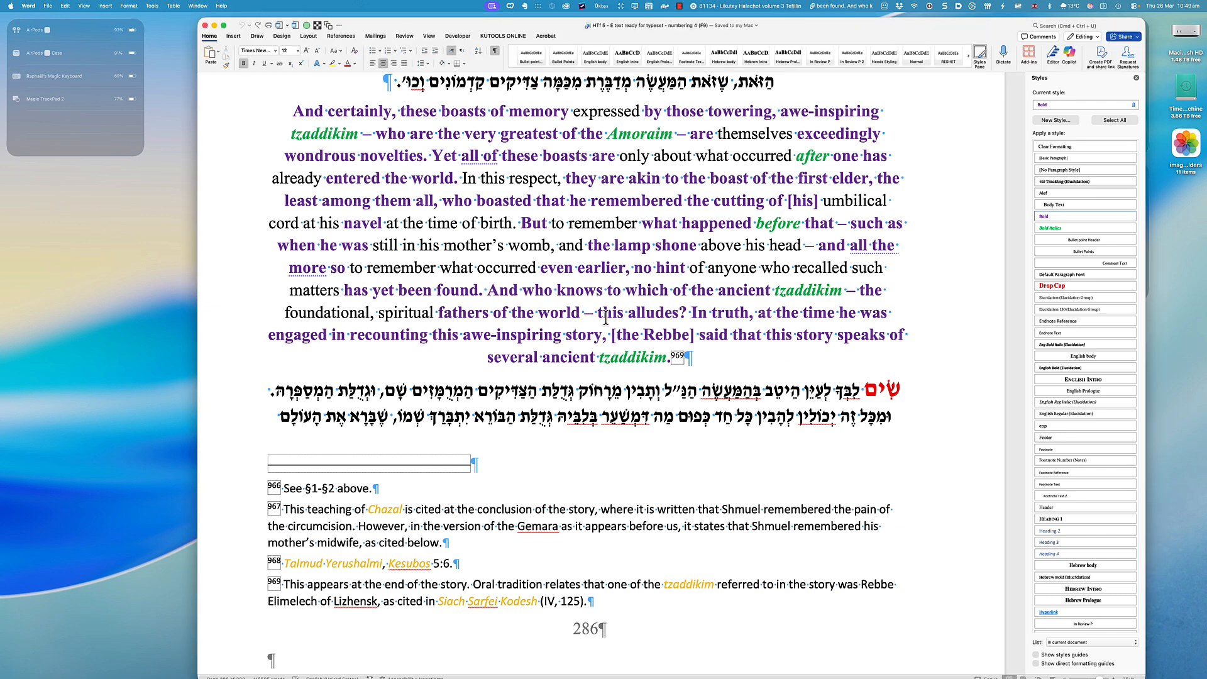
pyautogui.scroll(1, 606, 317)
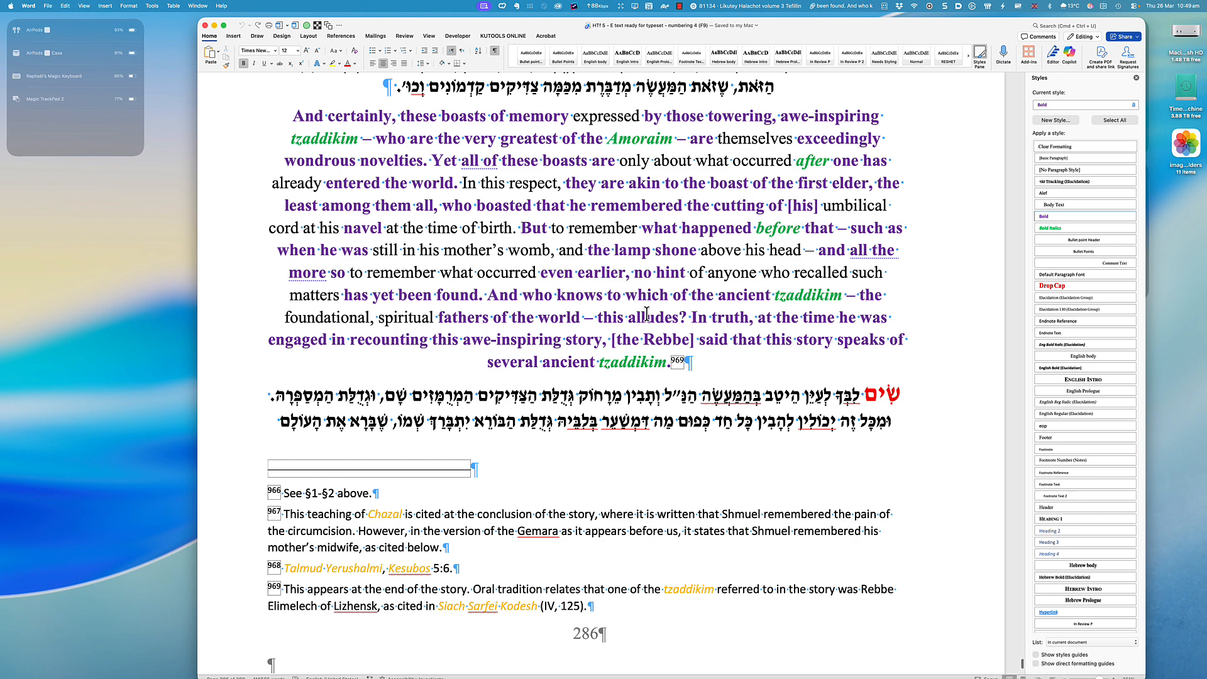
pyautogui.click(591, 273)
pyautogui.scroll(-1, 629, 284)
pyautogui.scroll(-5, 629, 284)
pyautogui.scroll(6, 629, 284)
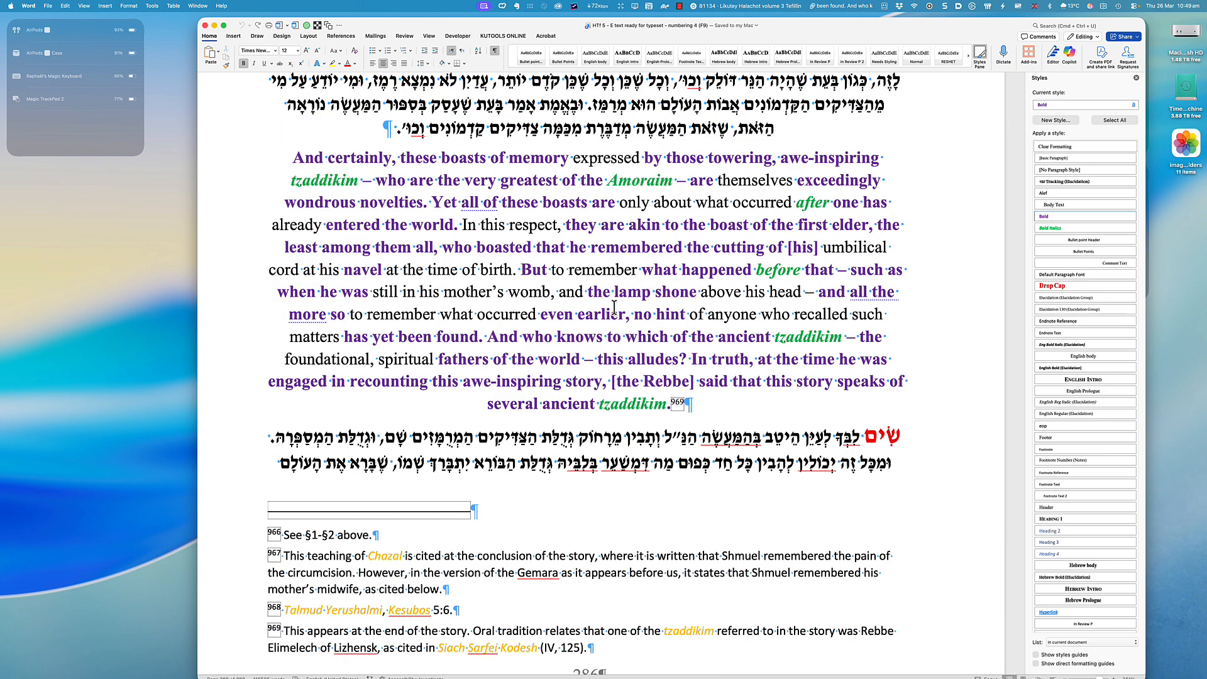
pyautogui.scroll(1, 614, 309)
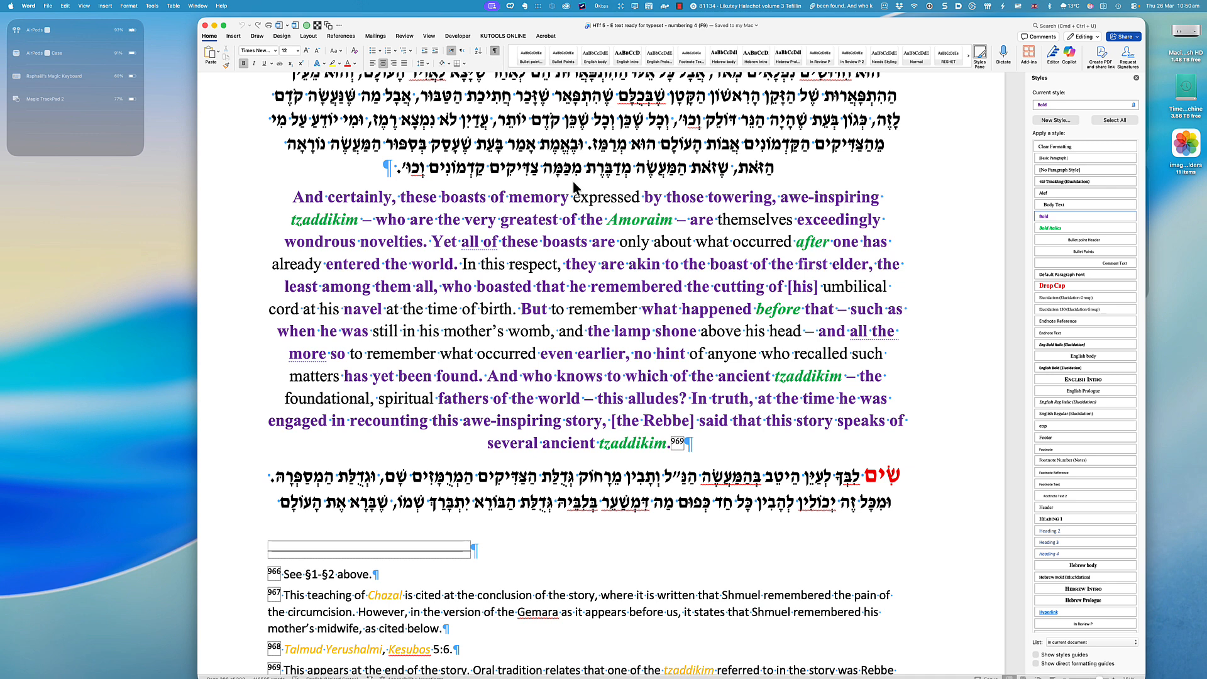
pyautogui.press('super+8')
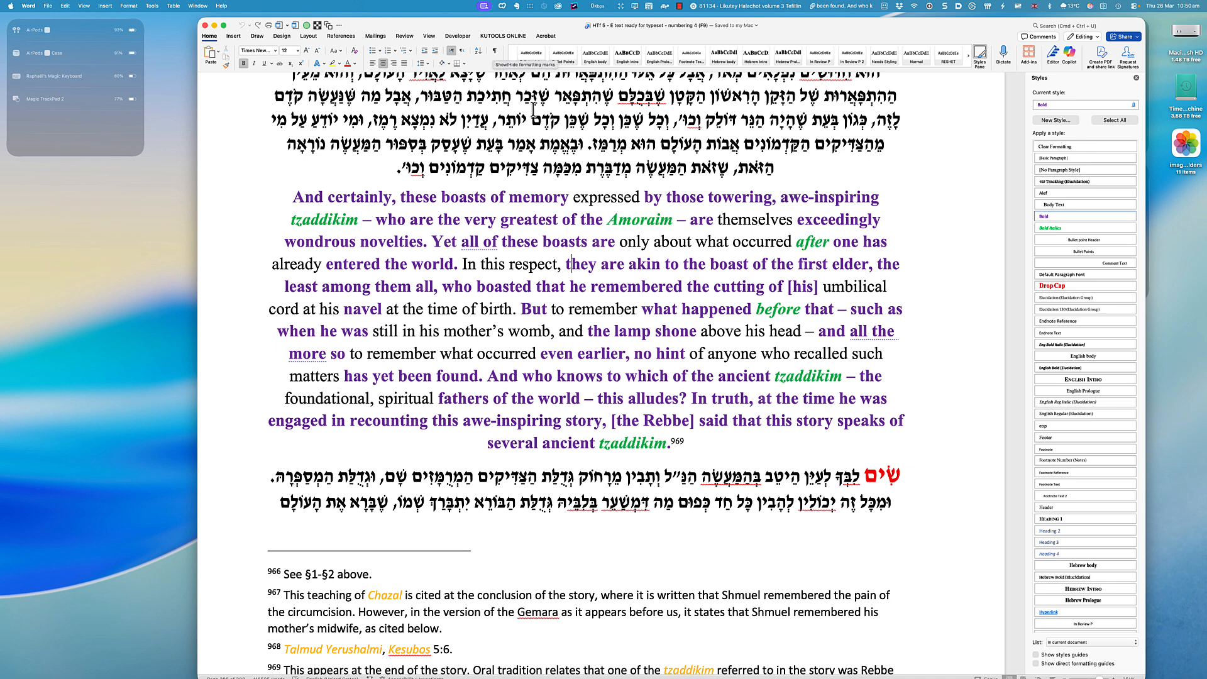
# - Check the styles applied to the words "Amoraim" and "akin" in the English paragraph
pyautogui.doubleClick(632, 221)
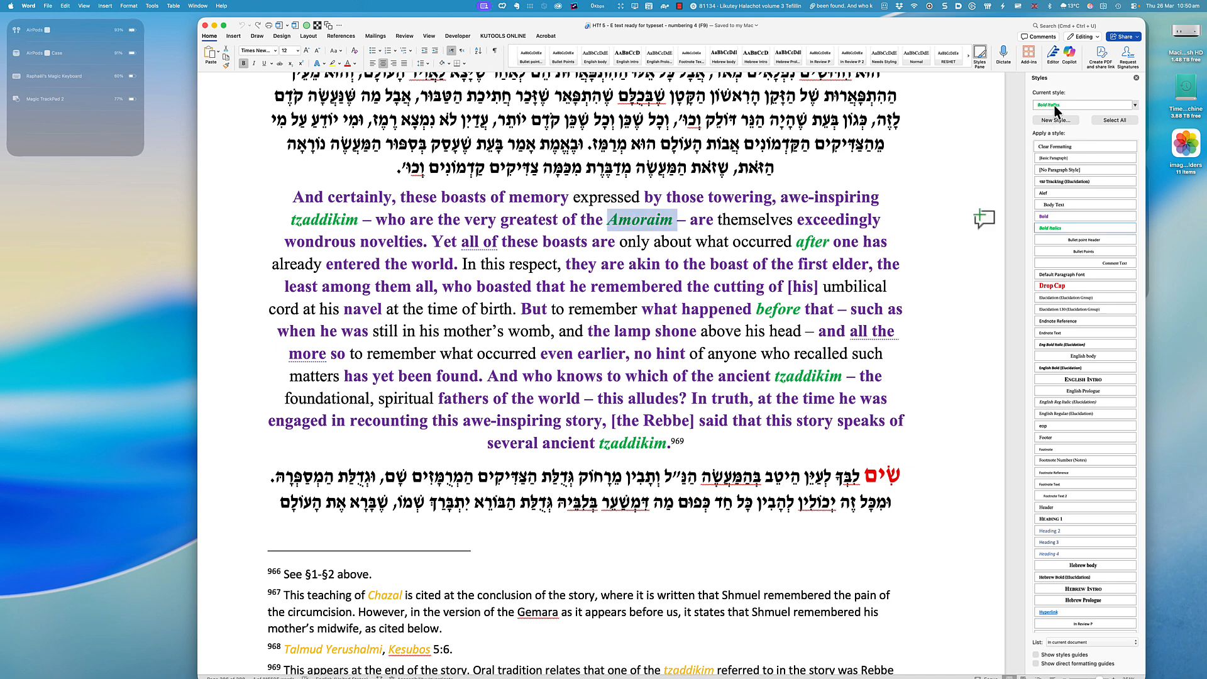
pyautogui.doubleClick(647, 263)
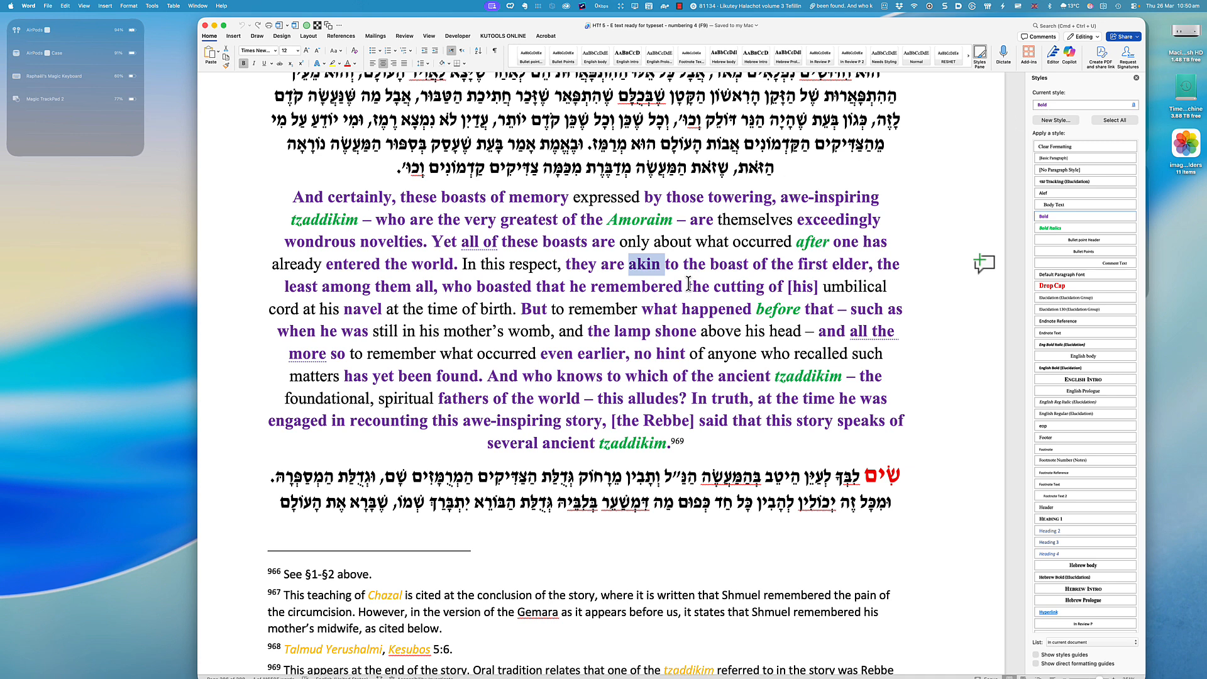
pyautogui.click(654, 308)
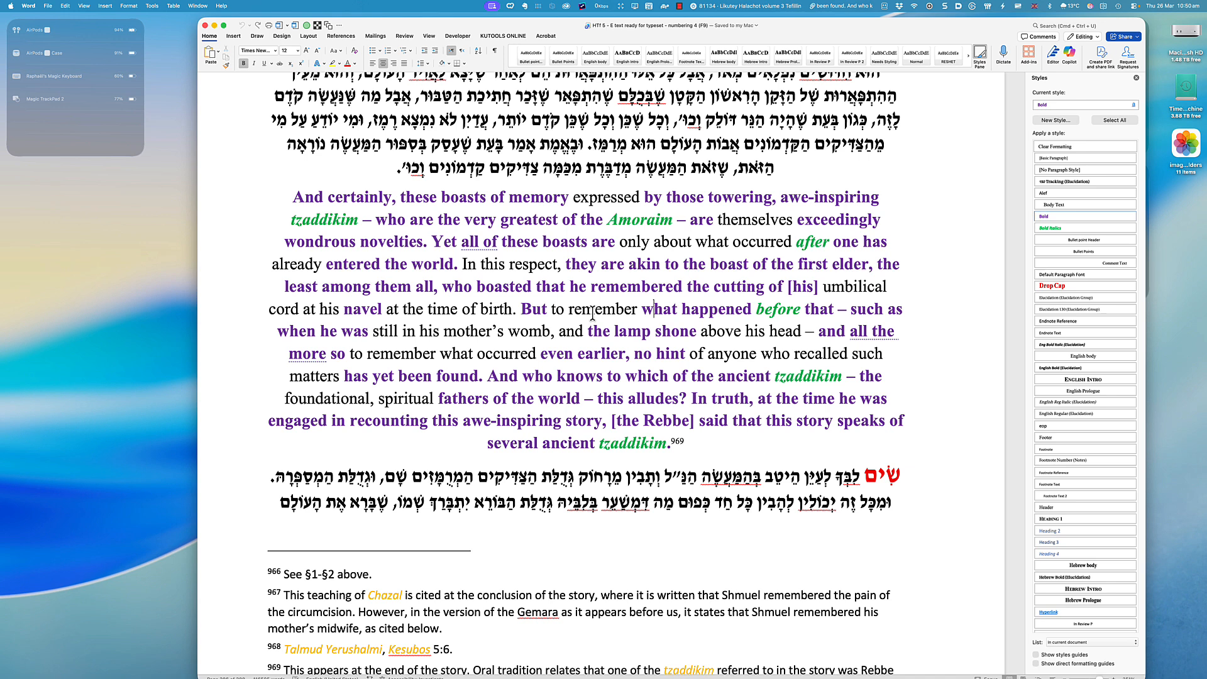
# - Check the style applied to the black words "to remember" and compare it with the surrounding body text
pyautogui.doubleClick(536, 309)
pyautogui.doubleClick(583, 308)
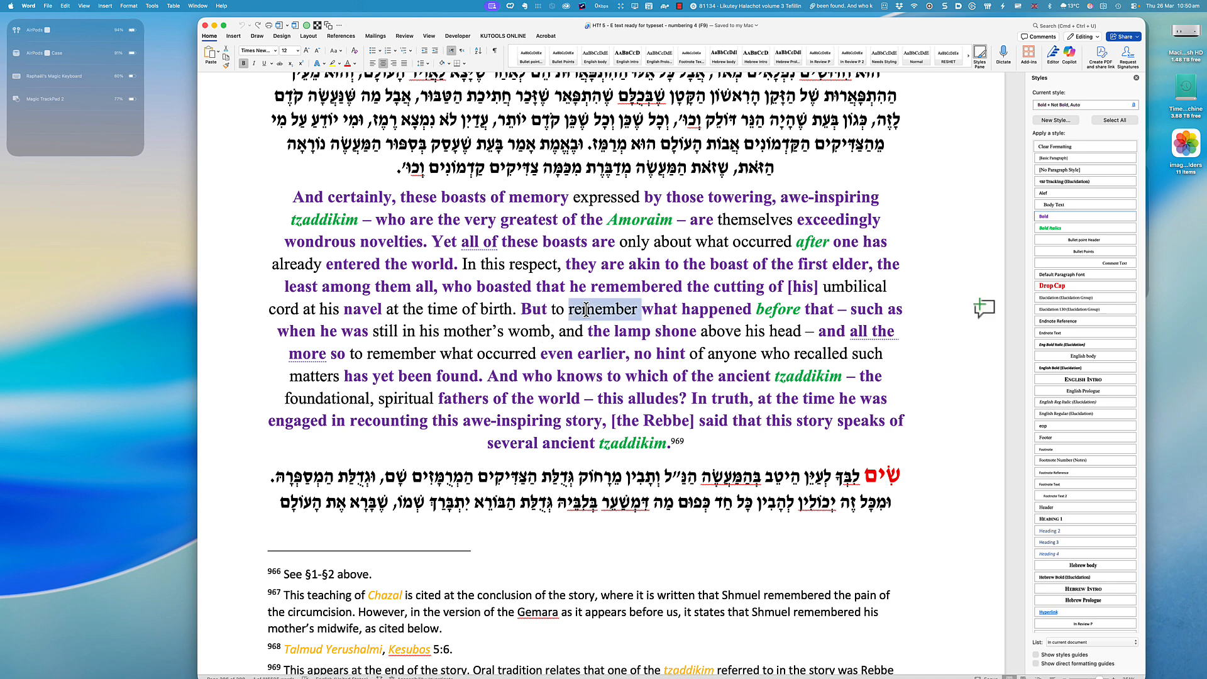
pyautogui.doubleClick(560, 310)
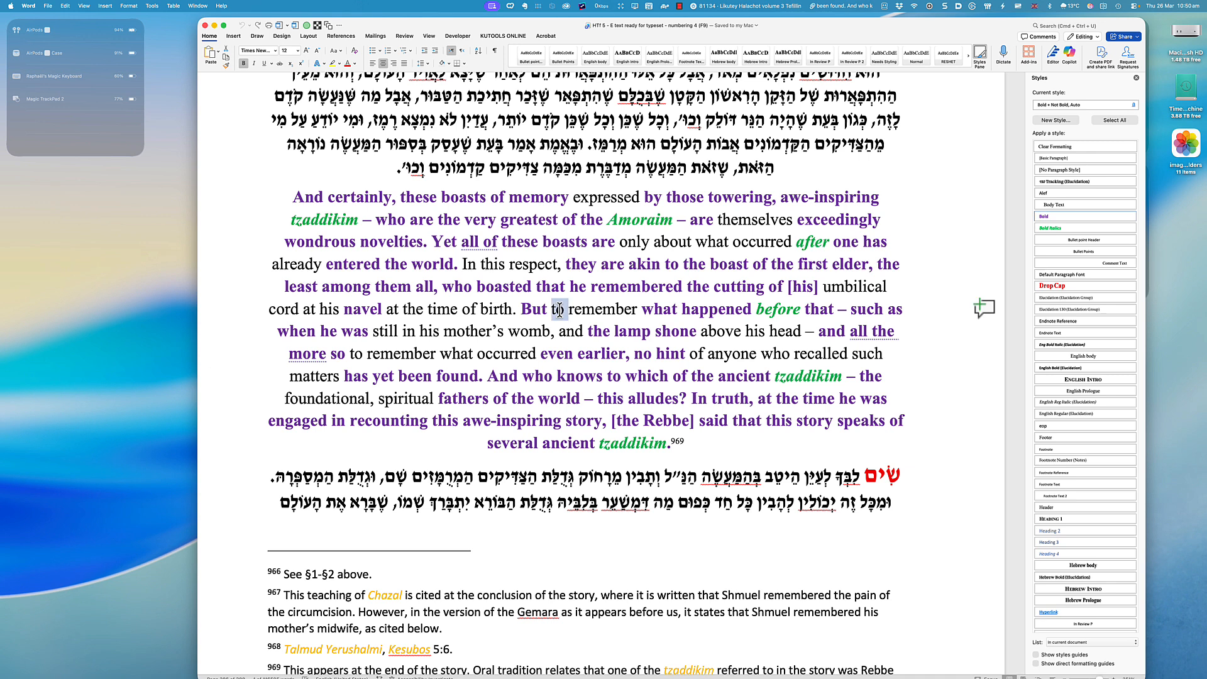
pyautogui.click(601, 310)
pyautogui.moveTo(552, 308); pyautogui.dragTo(626, 309)
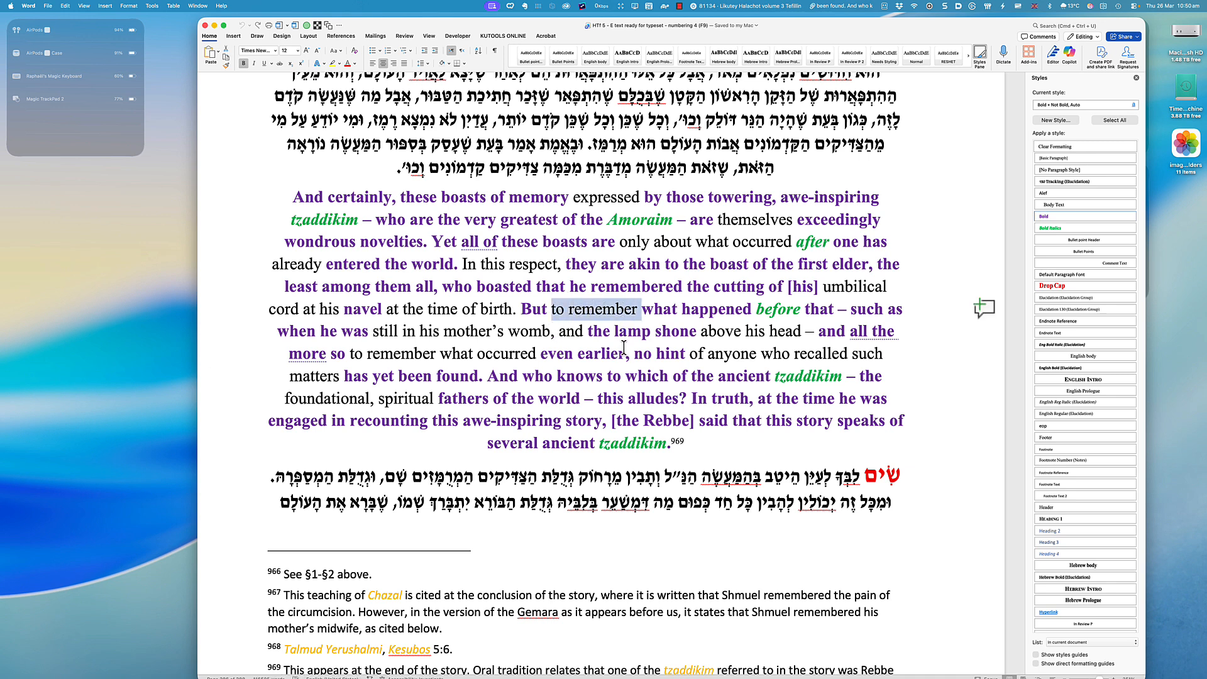
pyautogui.click(561, 332)
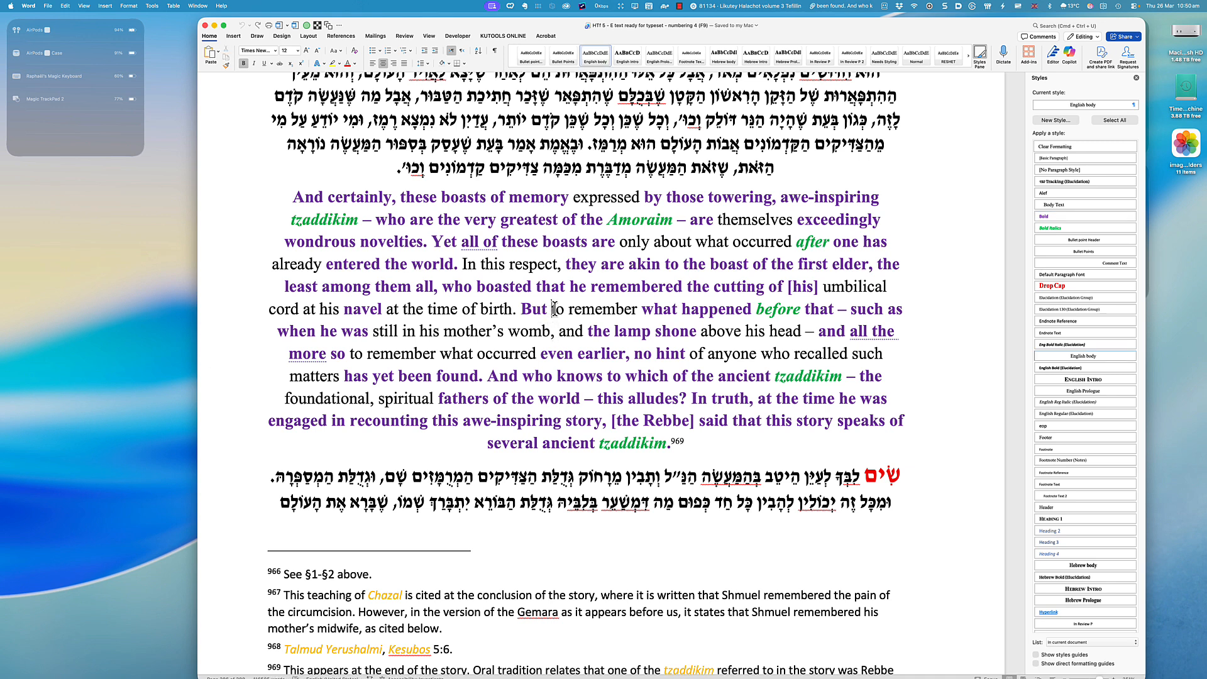
pyautogui.moveTo(551, 309); pyautogui.dragTo(632, 309)
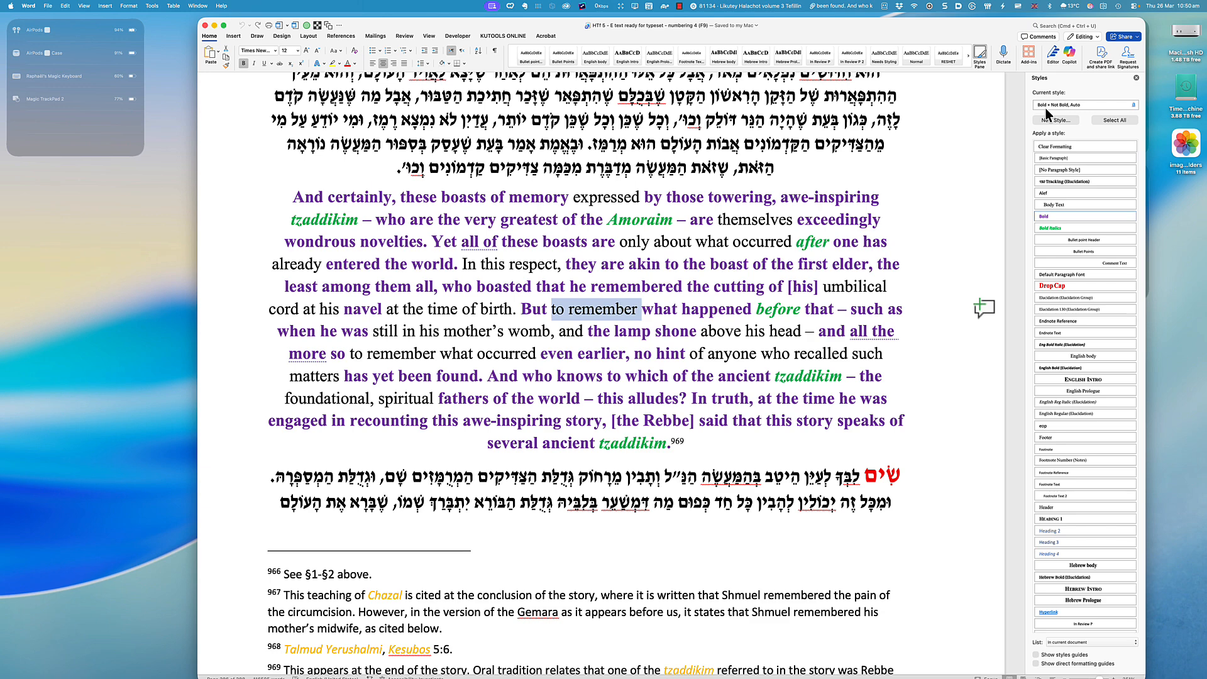
pyautogui.press('super+alt+f')
pyautogui.press('super+z')
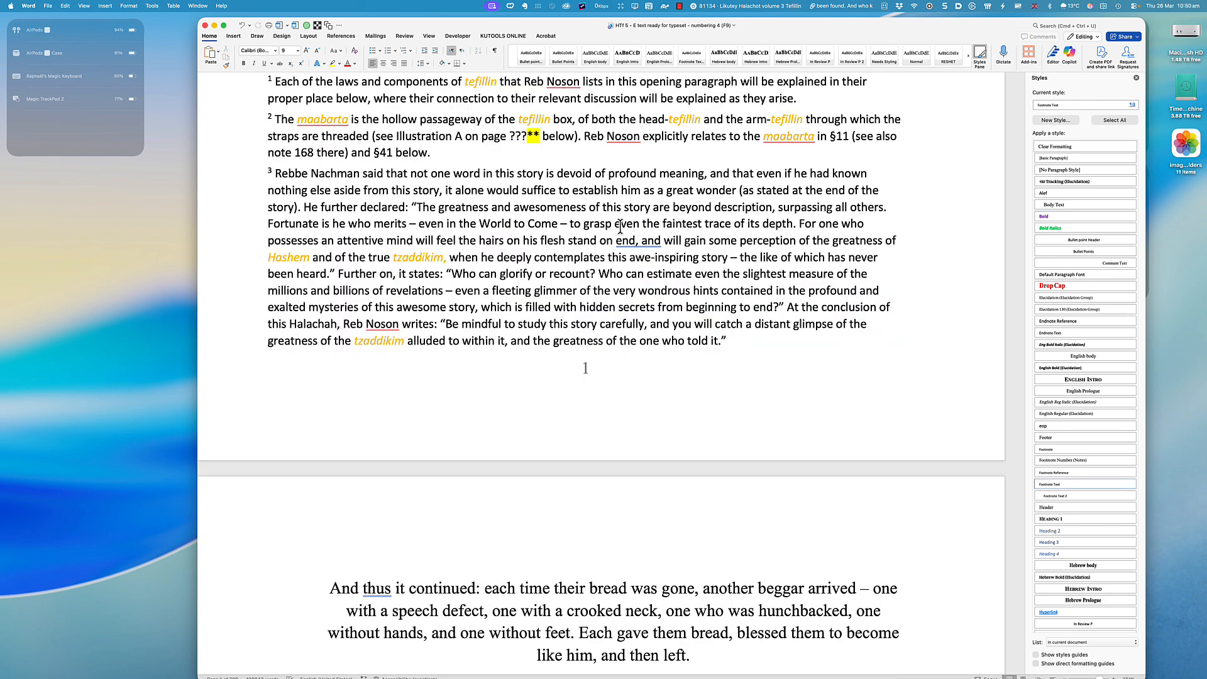
pyautogui.press('super+z')
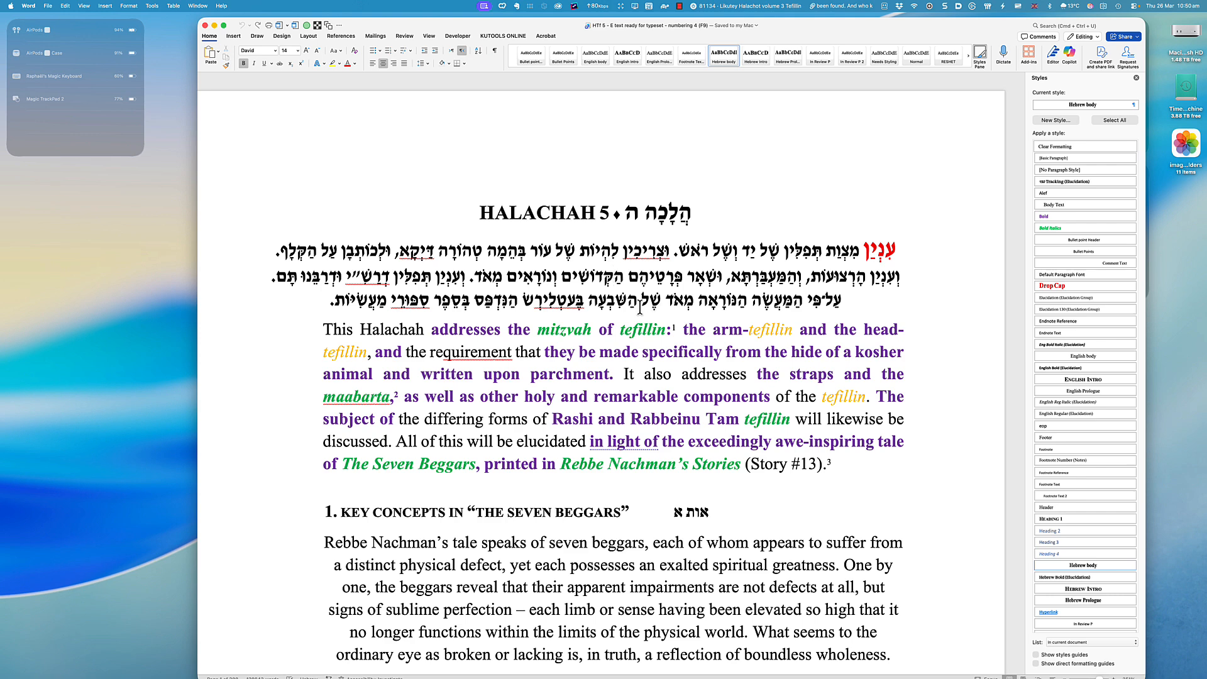
pyautogui.click(609, 322)
pyautogui.press('super+f')
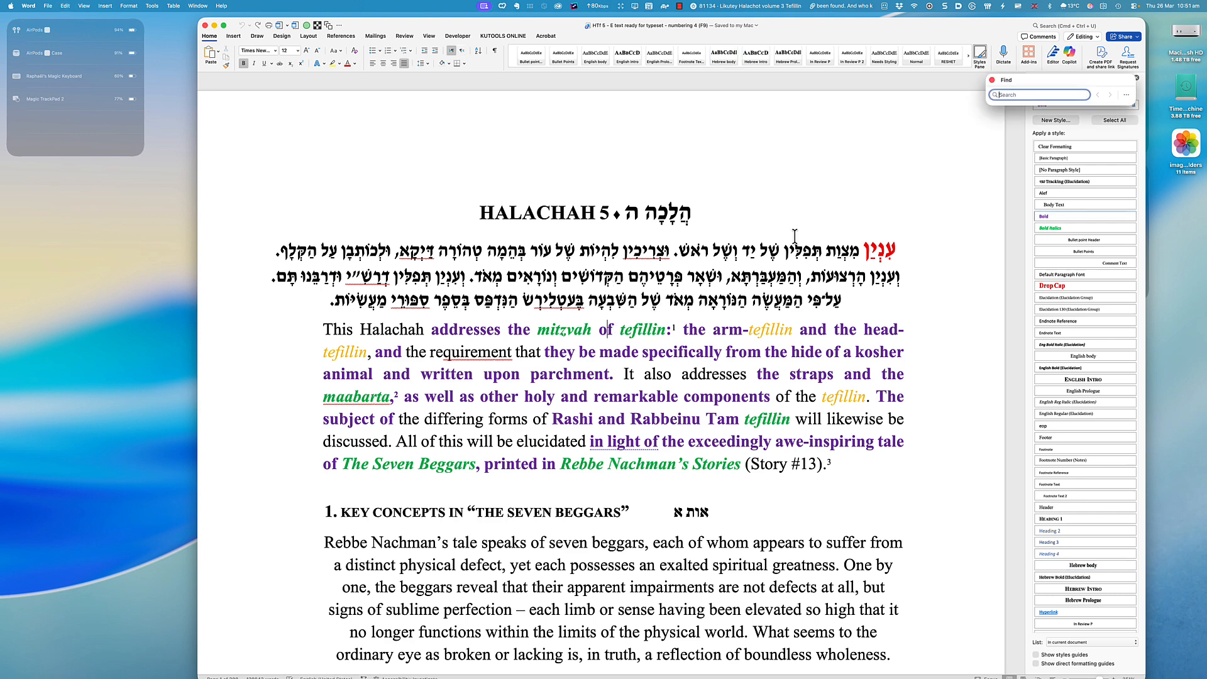
pyautogui.click(992, 80)
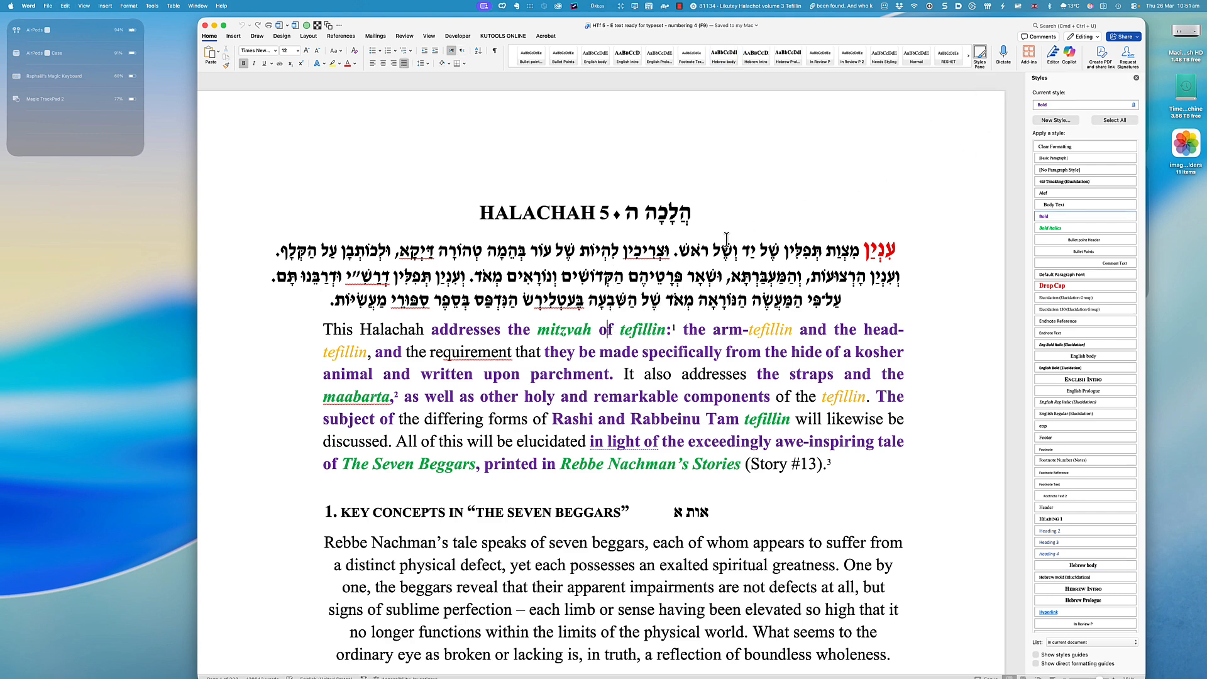
# - Check the style applied to the word "addresses" in the opening paragraph of Halachah 5
pyautogui.click(674, 266)
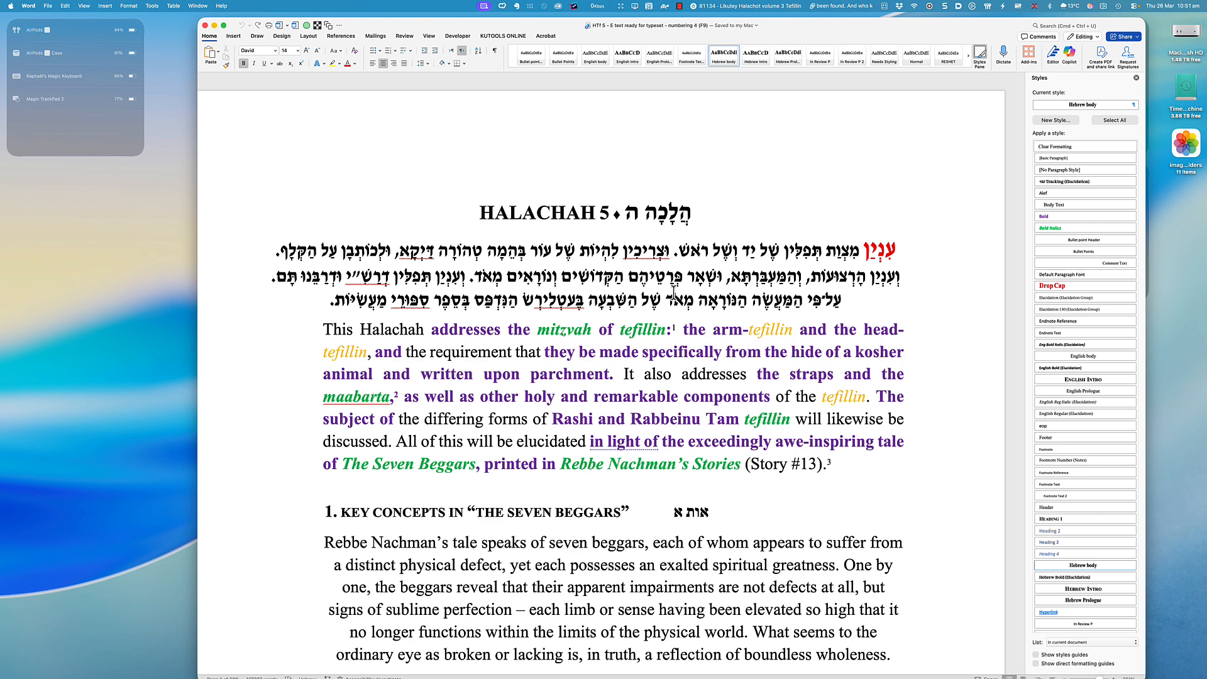
pyautogui.doubleClick(712, 374)
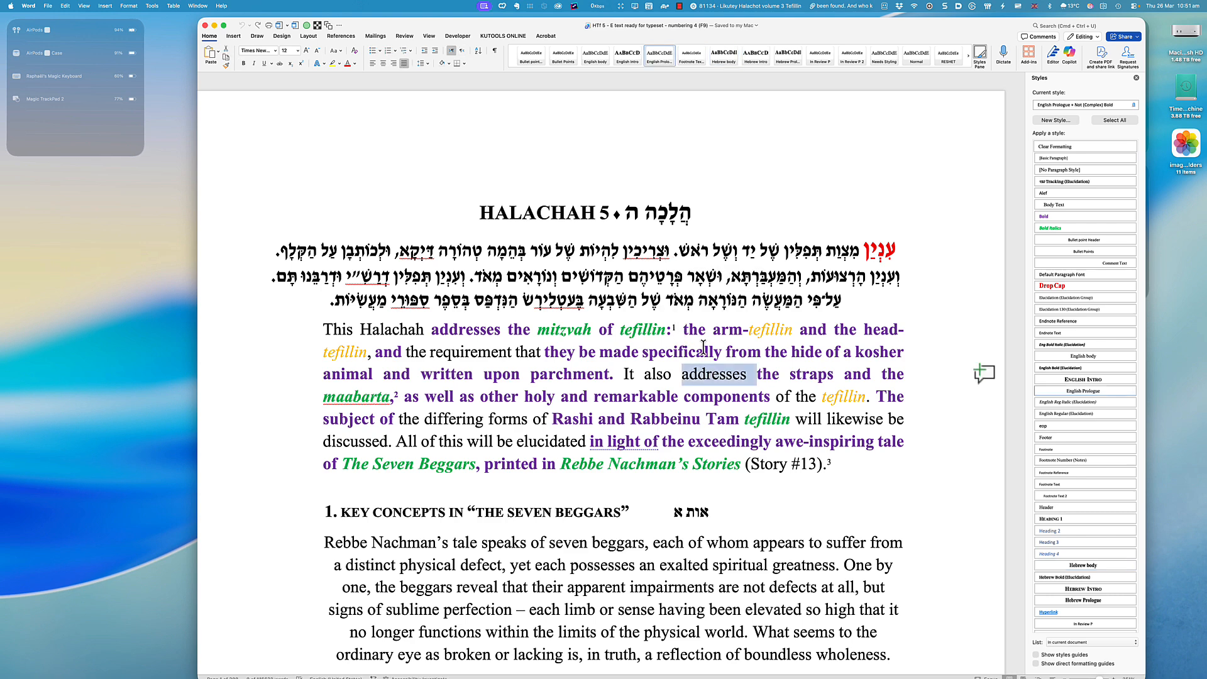
pyautogui.scroll(-1, 711, 344)
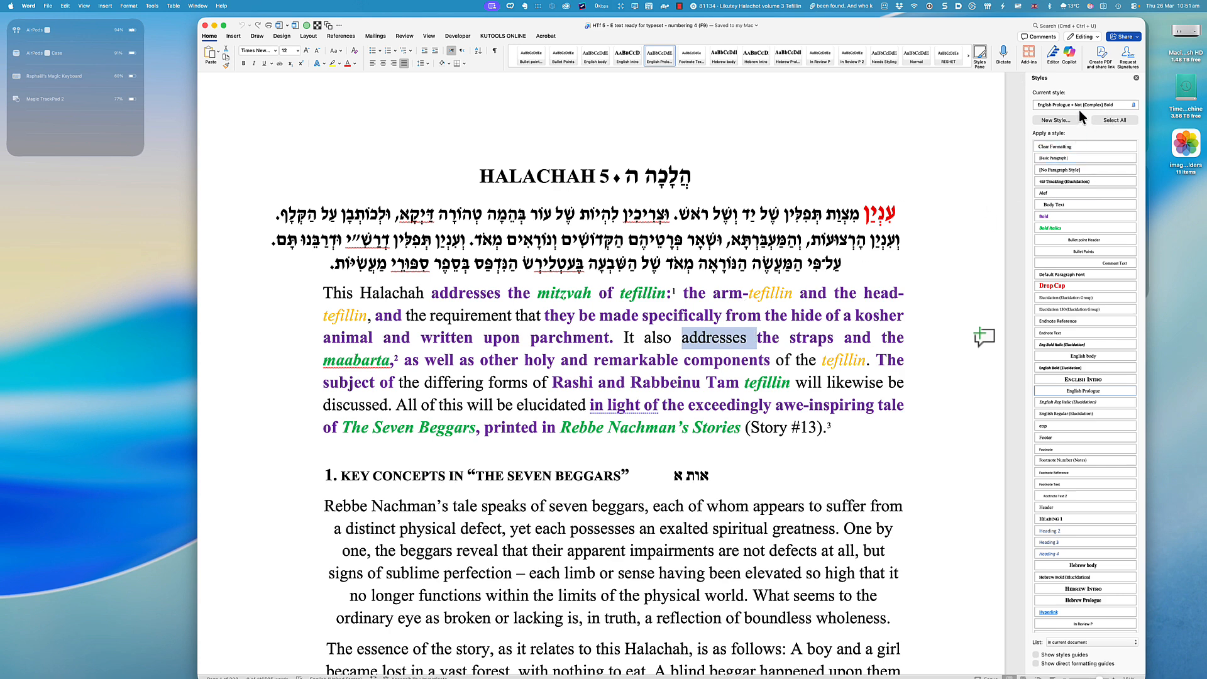
pyautogui.scroll(-10, 712, 315)
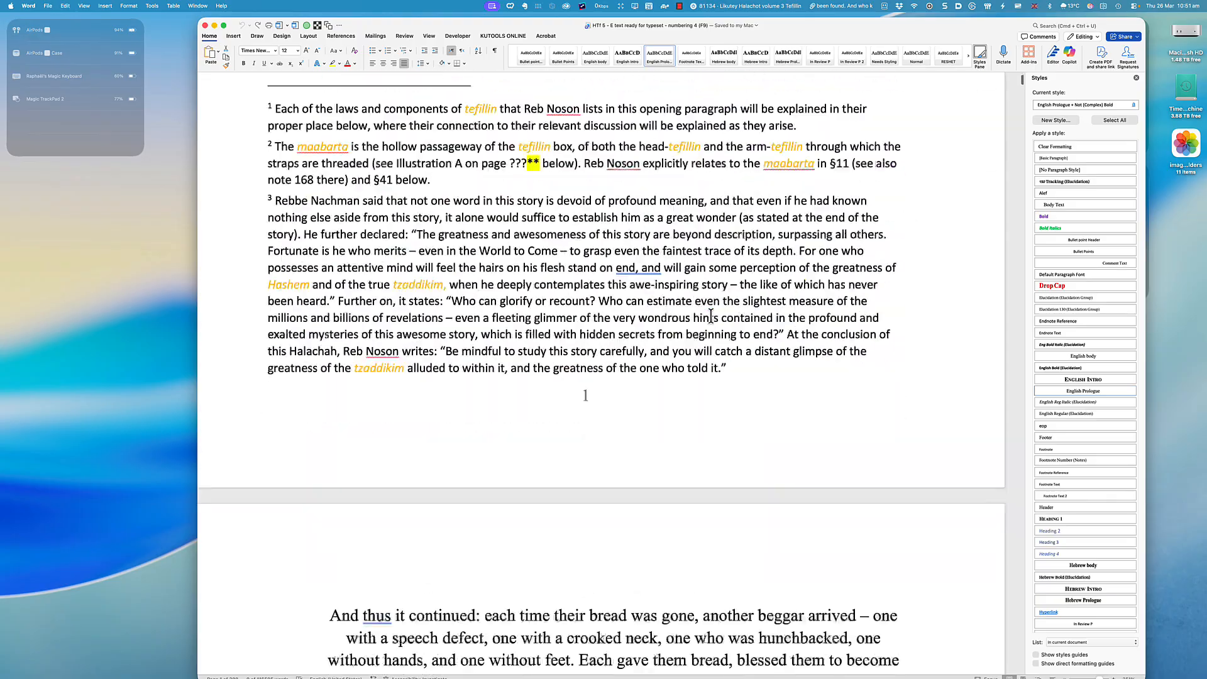
pyautogui.scroll(7, 723, 309)
pyautogui.scroll(3, 735, 305)
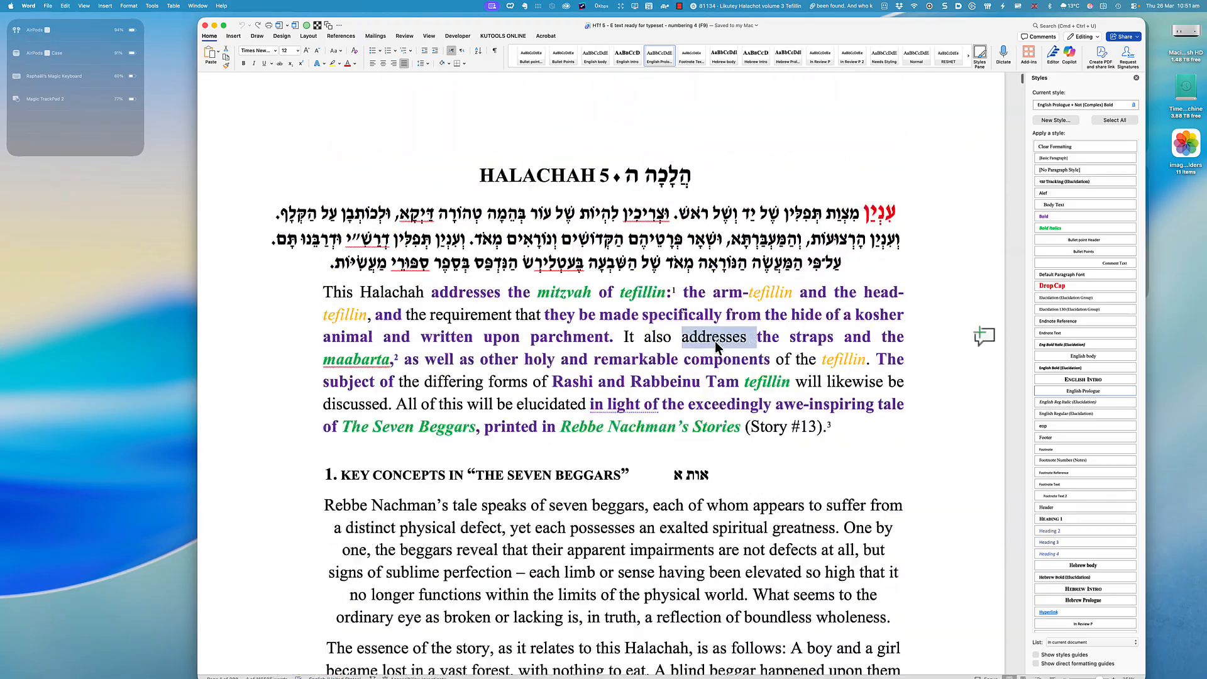
# - Check the styles of the black words "them" and "either" in the paragraphs about the first and second zakein
pyautogui.scroll(-20, 626, 357)
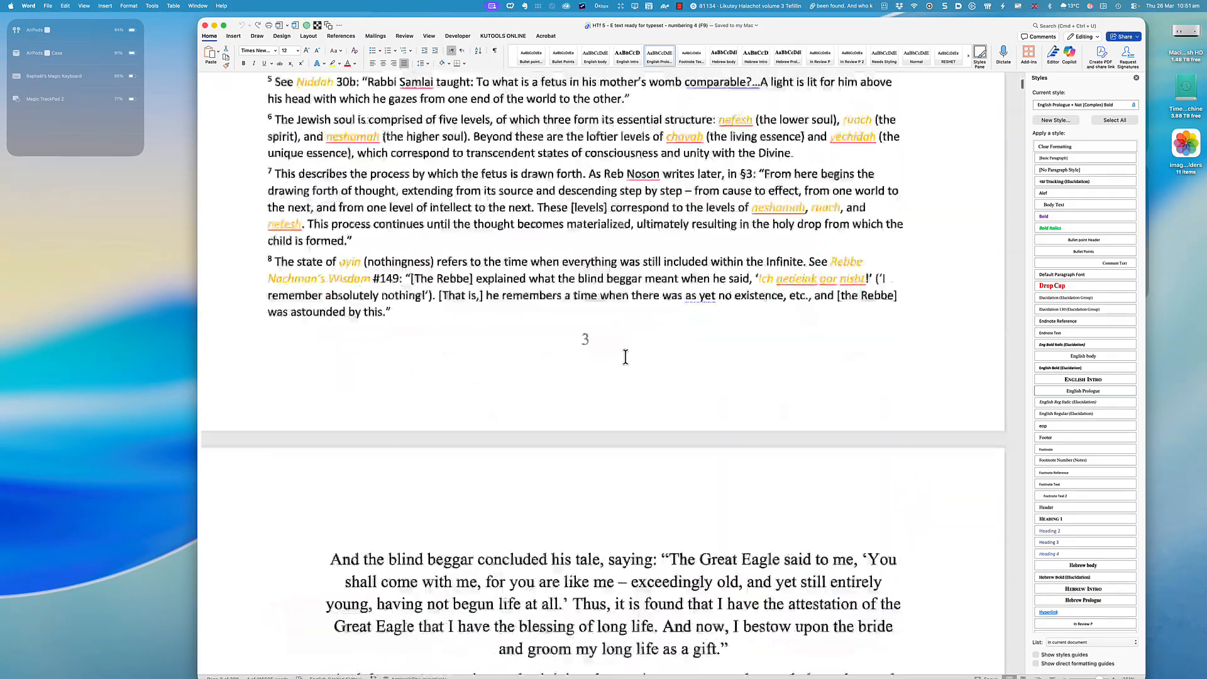
pyautogui.scroll(4, 626, 356)
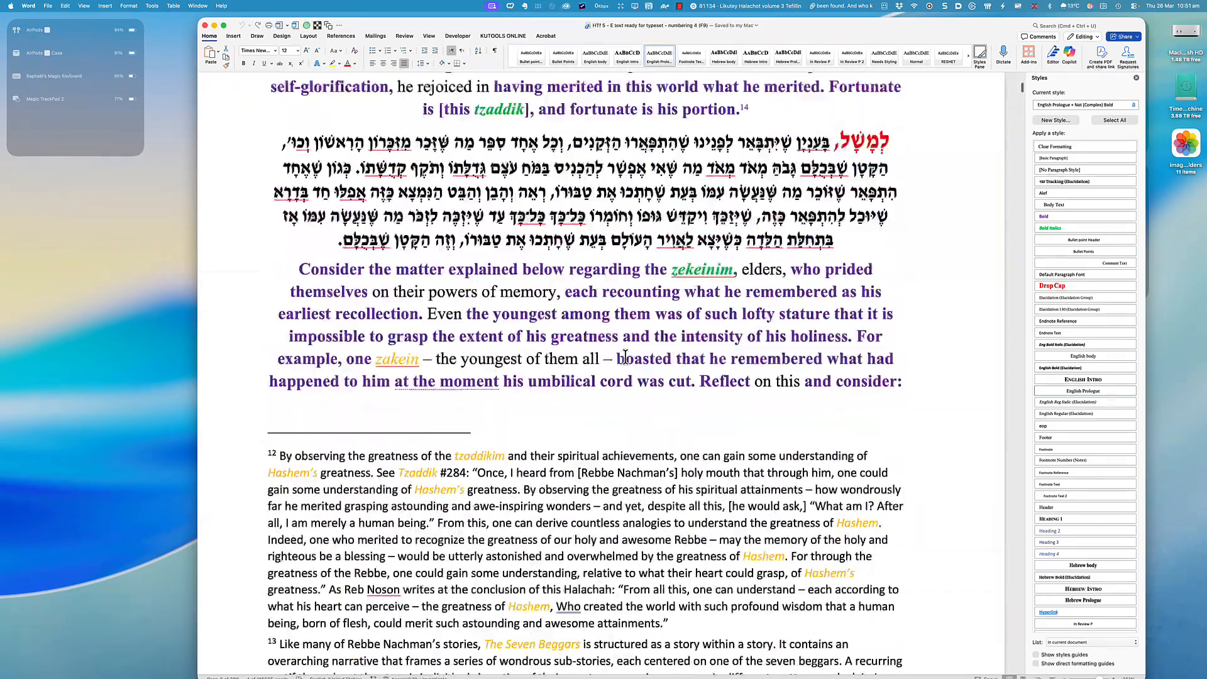
pyautogui.doubleClick(557, 359)
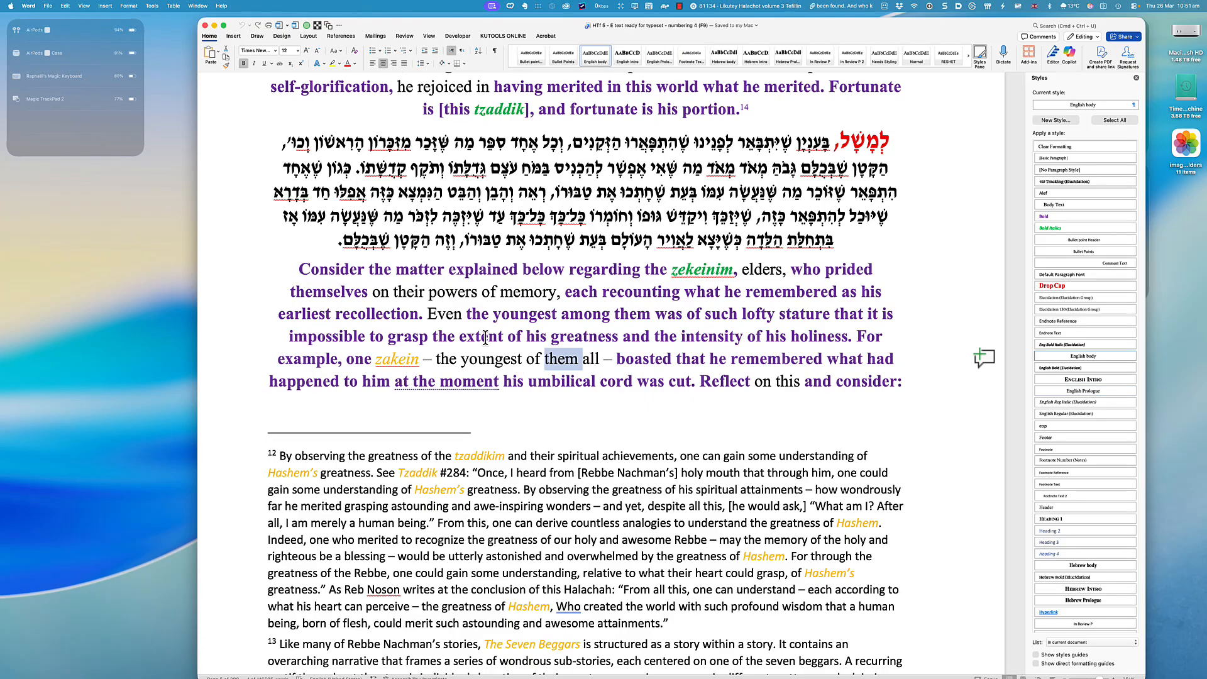
pyautogui.scroll(-10, 543, 347)
pyautogui.scroll(5, 656, 348)
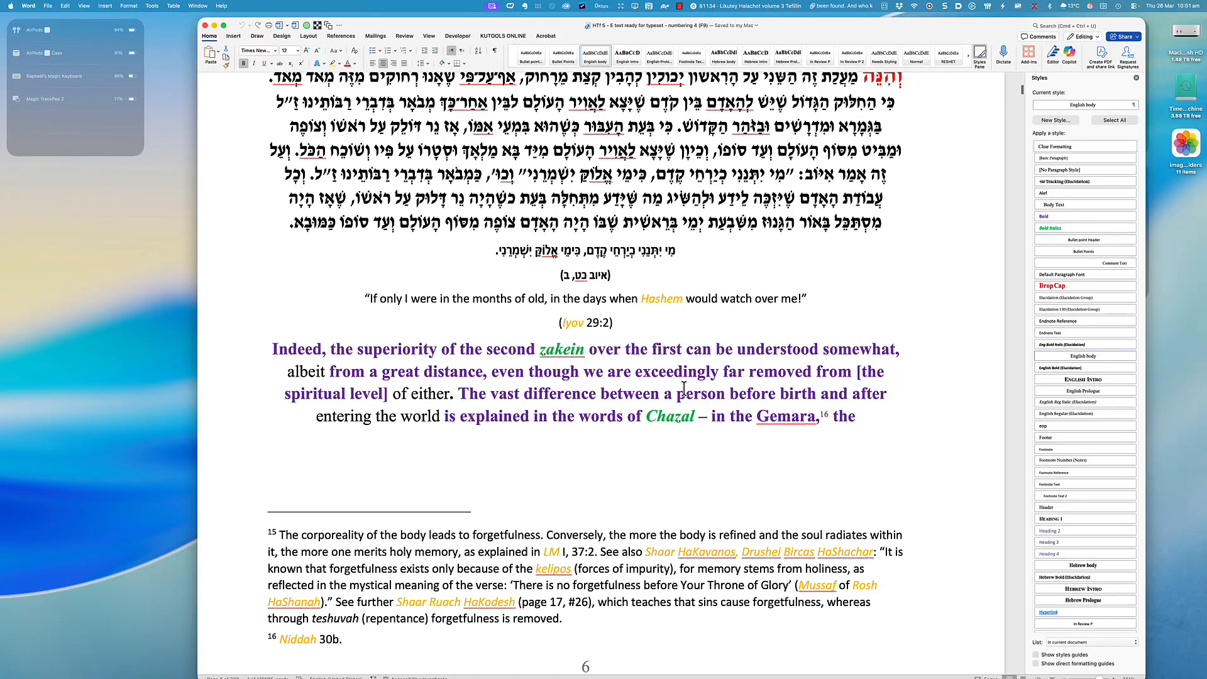
pyautogui.doubleClick(429, 394)
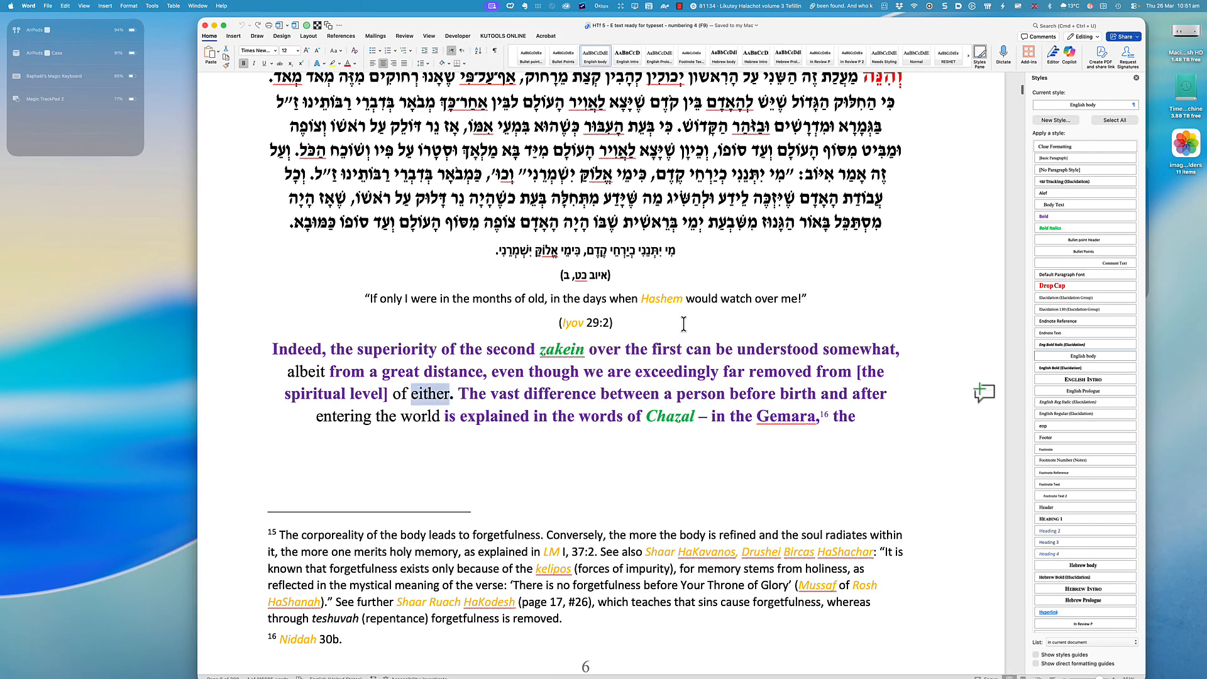
pyautogui.click(683, 323)
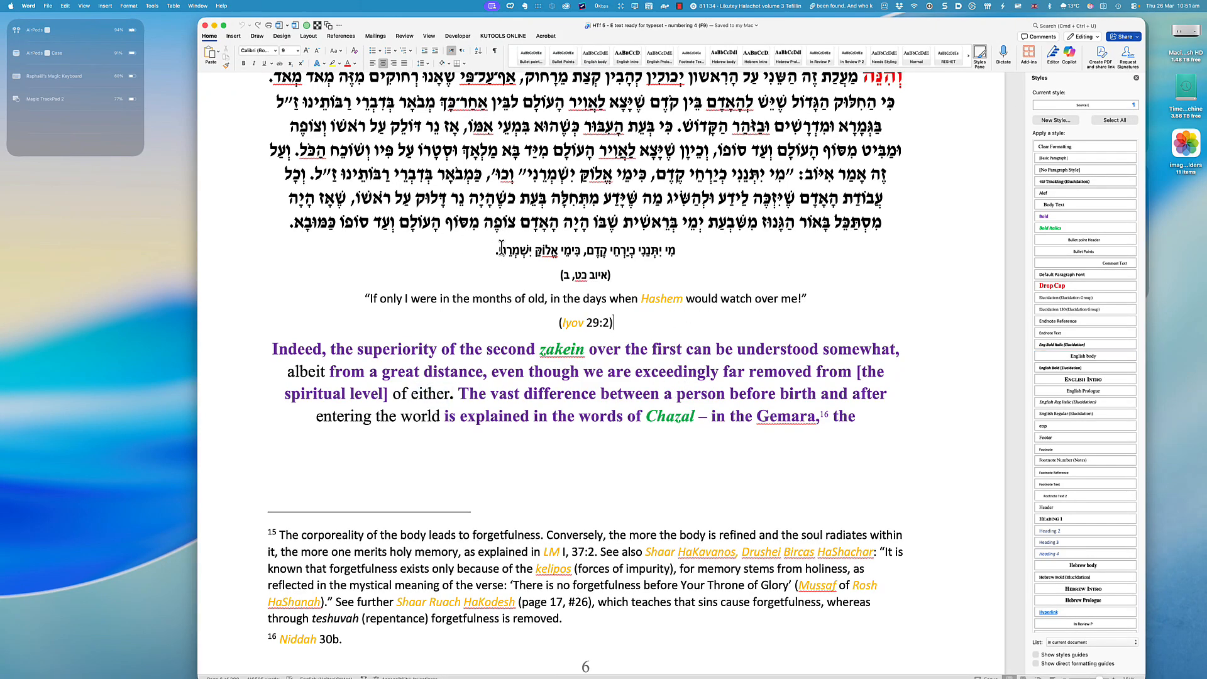
# - Widen the document window and open the advanced Find and Replace dialog
pyautogui.press('super+f')
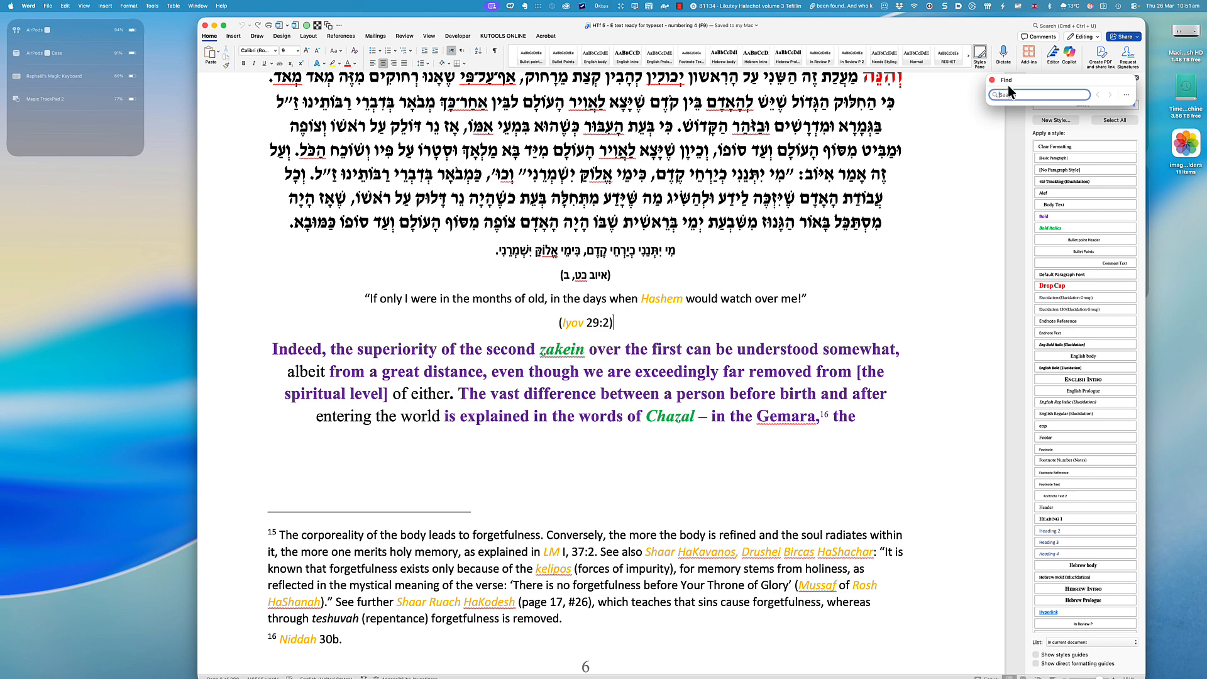
pyautogui.click(1126, 95)
pyautogui.click(1132, 120)
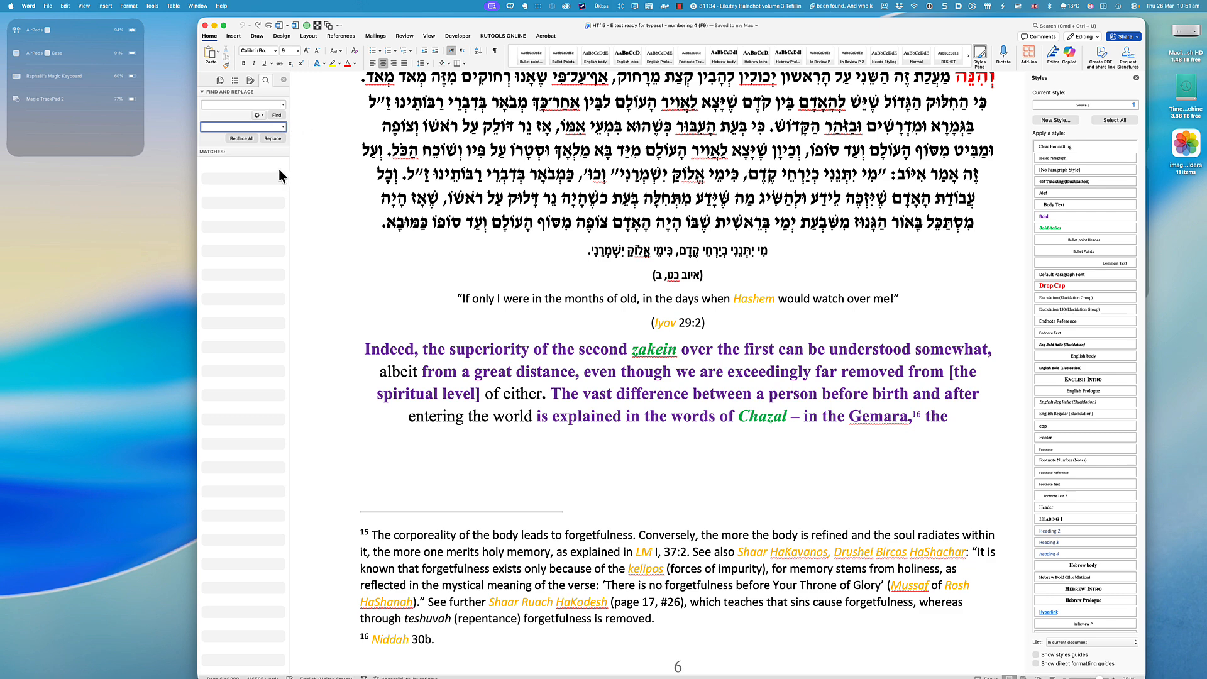
pyautogui.moveTo(197, 176); pyautogui.dragTo(115, 176)
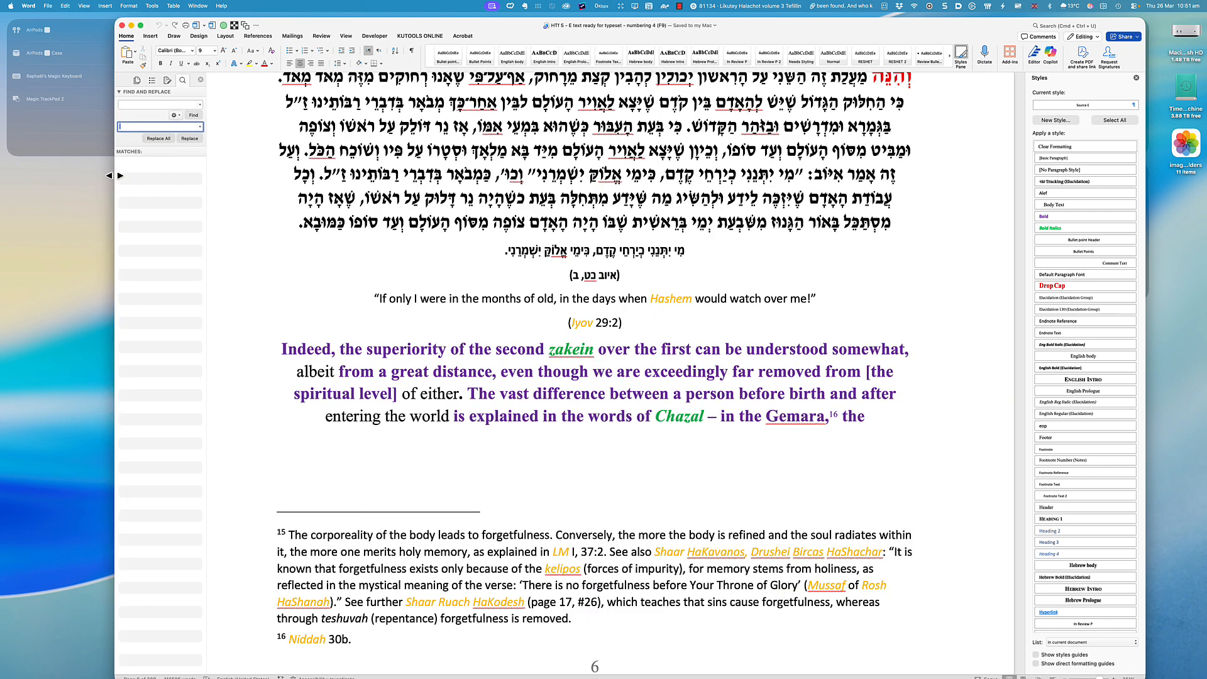
pyautogui.click(178, 115)
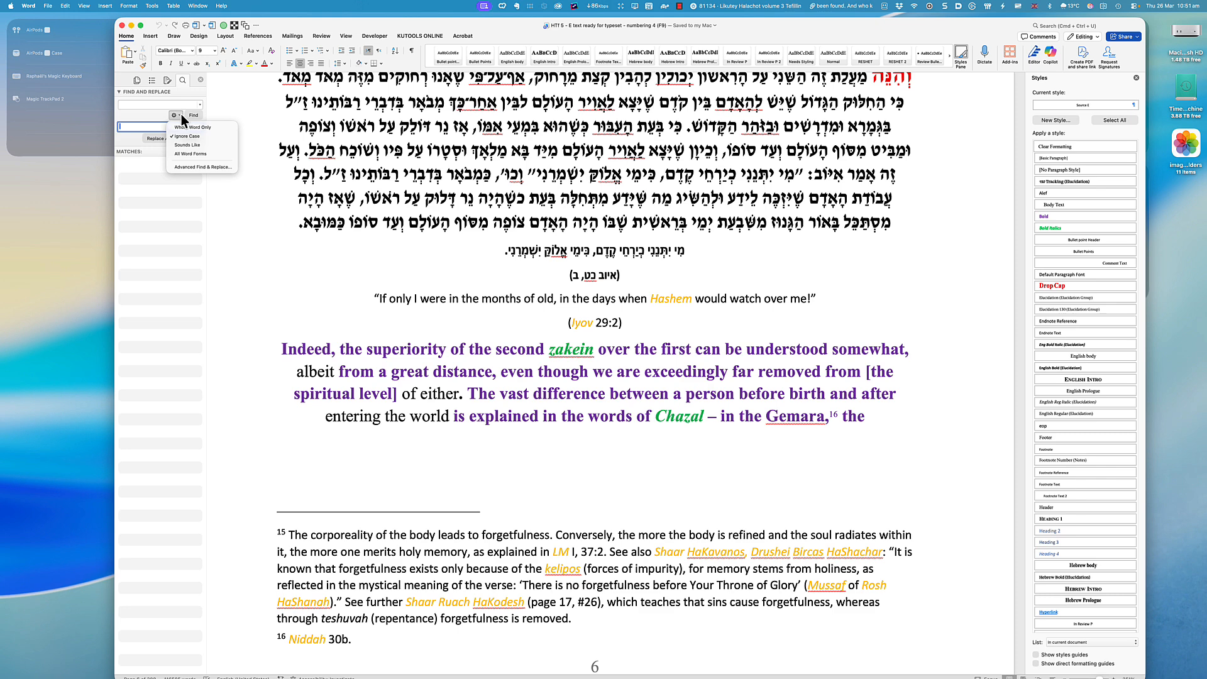
pyautogui.click(193, 167)
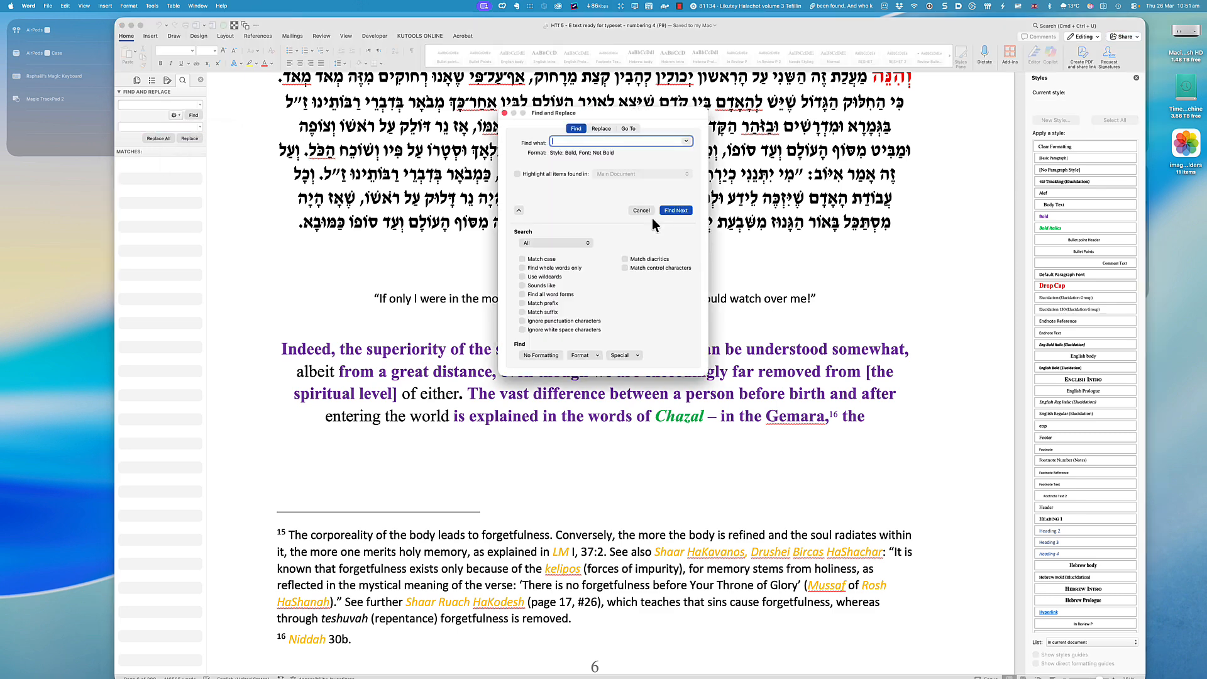
# - Clear the existing search formatting and set the search to look for the Bold style
pyautogui.click(542, 356)
pyautogui.click(576, 357)
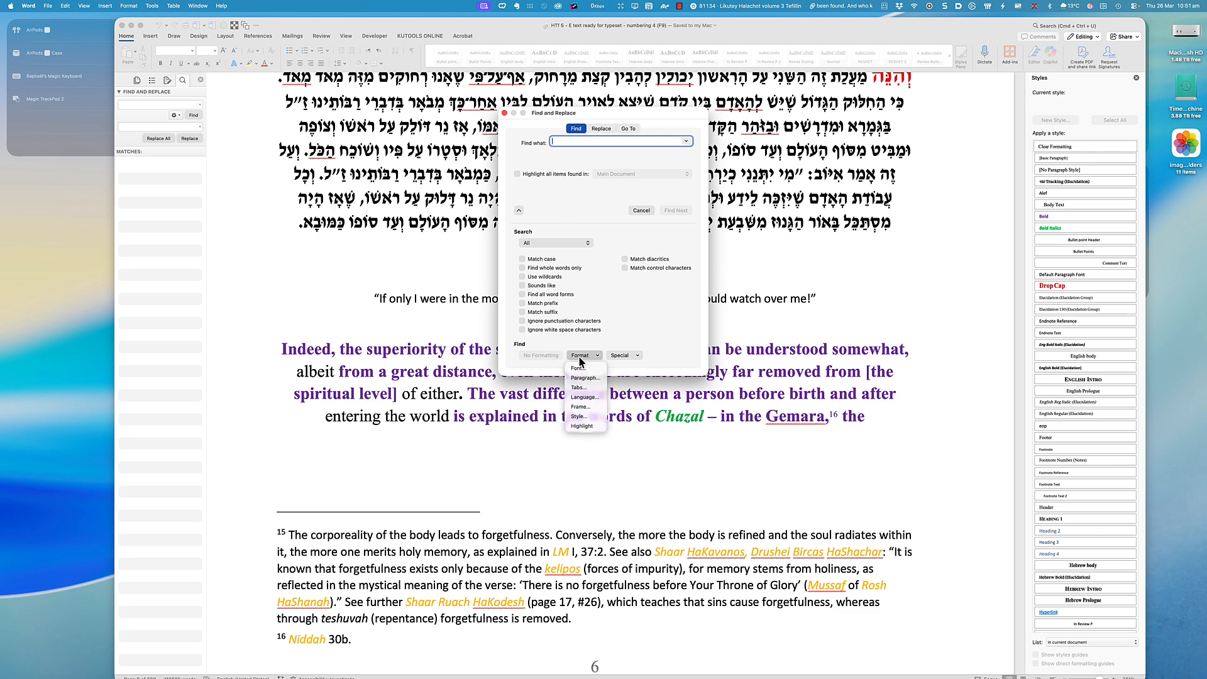
pyautogui.click(583, 417)
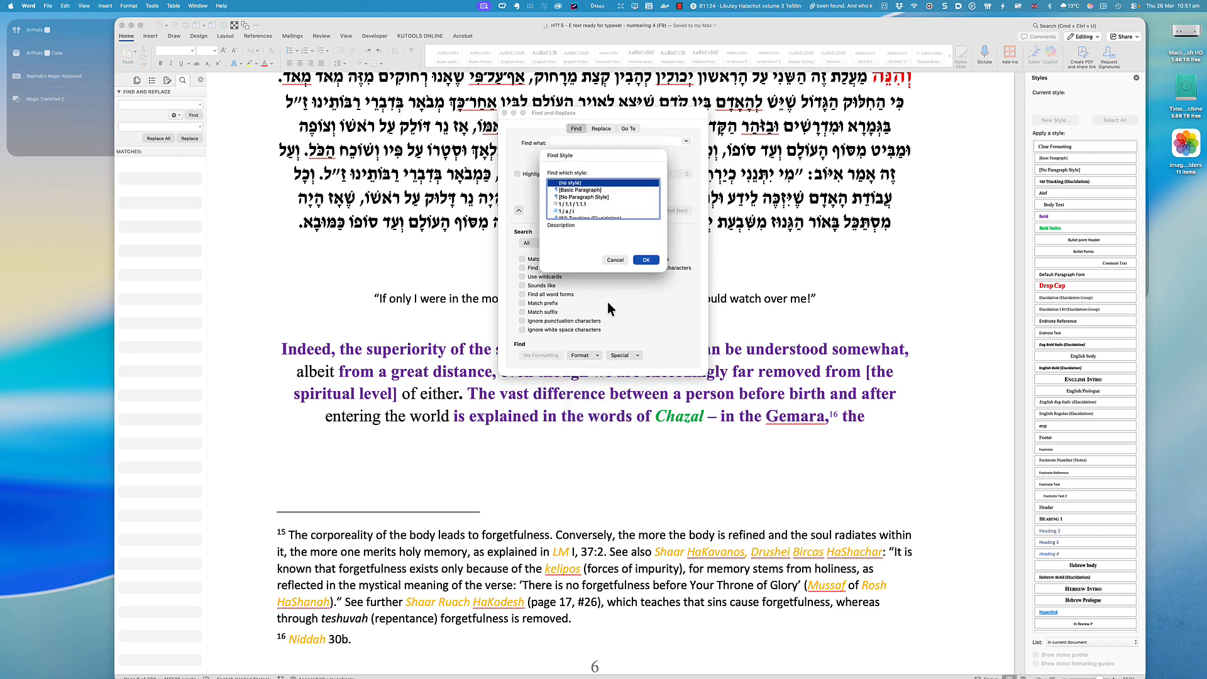
pyautogui.press('b')
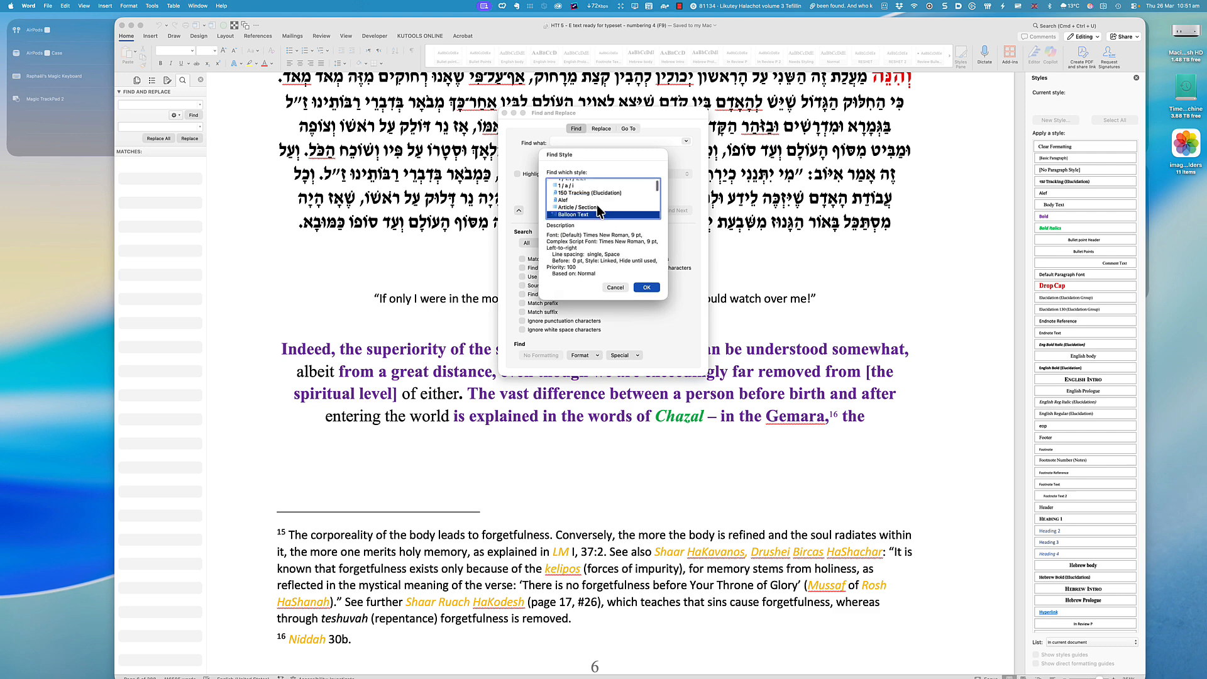
pyautogui.scroll(-5, 599, 210)
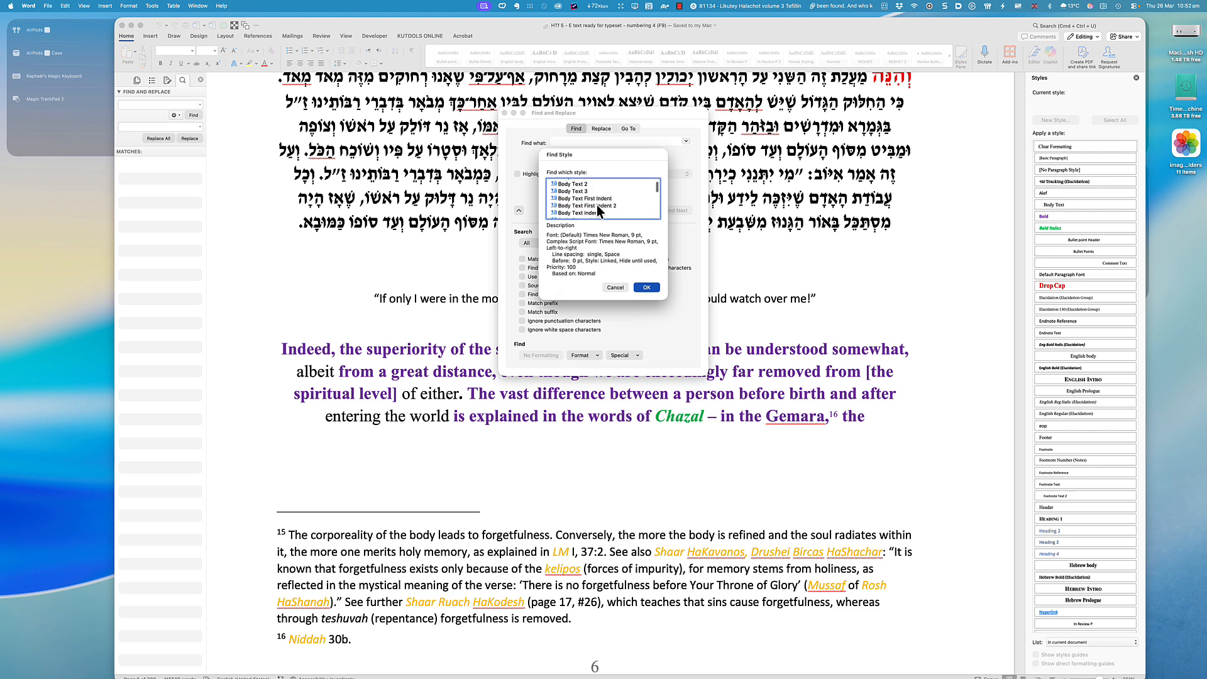
pyautogui.scroll(2, 597, 205)
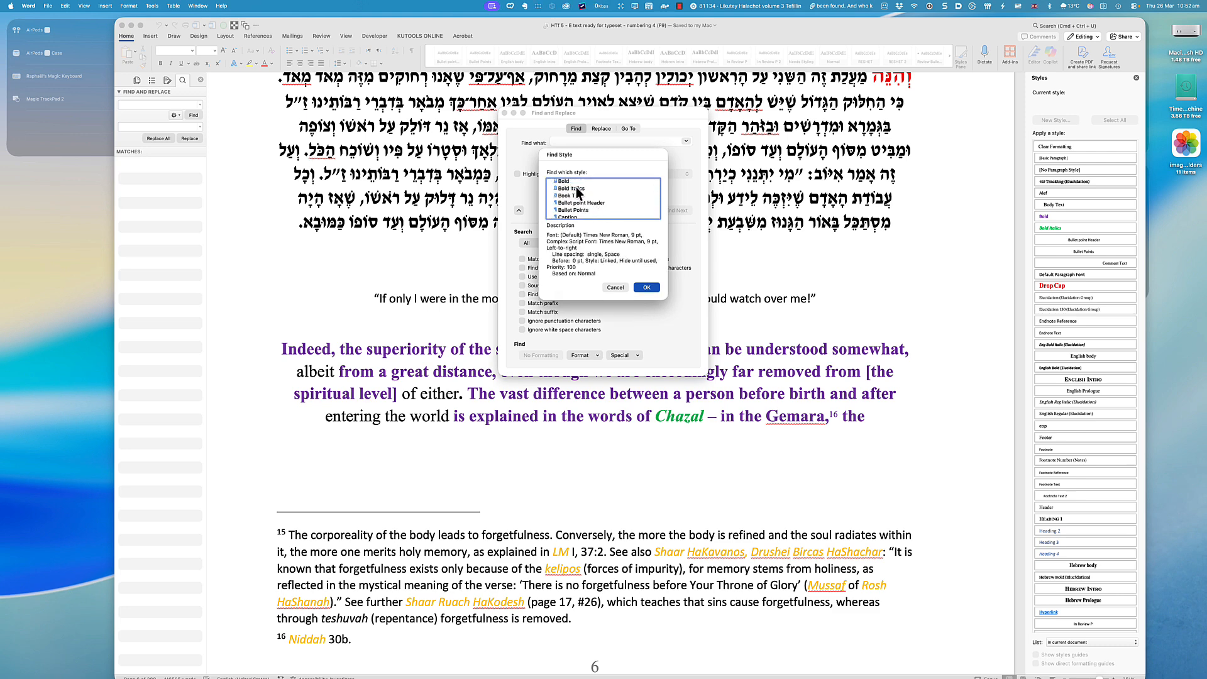
pyautogui.click(573, 183)
pyautogui.click(646, 288)
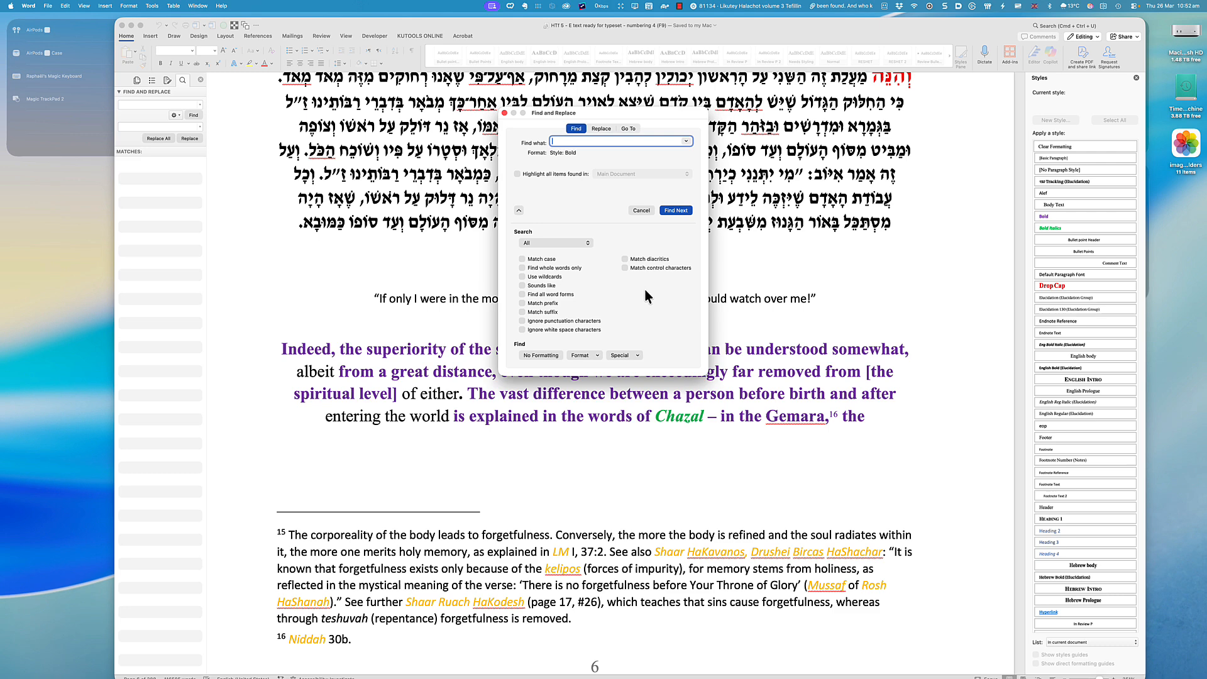
# - Add the Not Bold font style to the search criteria
pyautogui.click(585, 358)
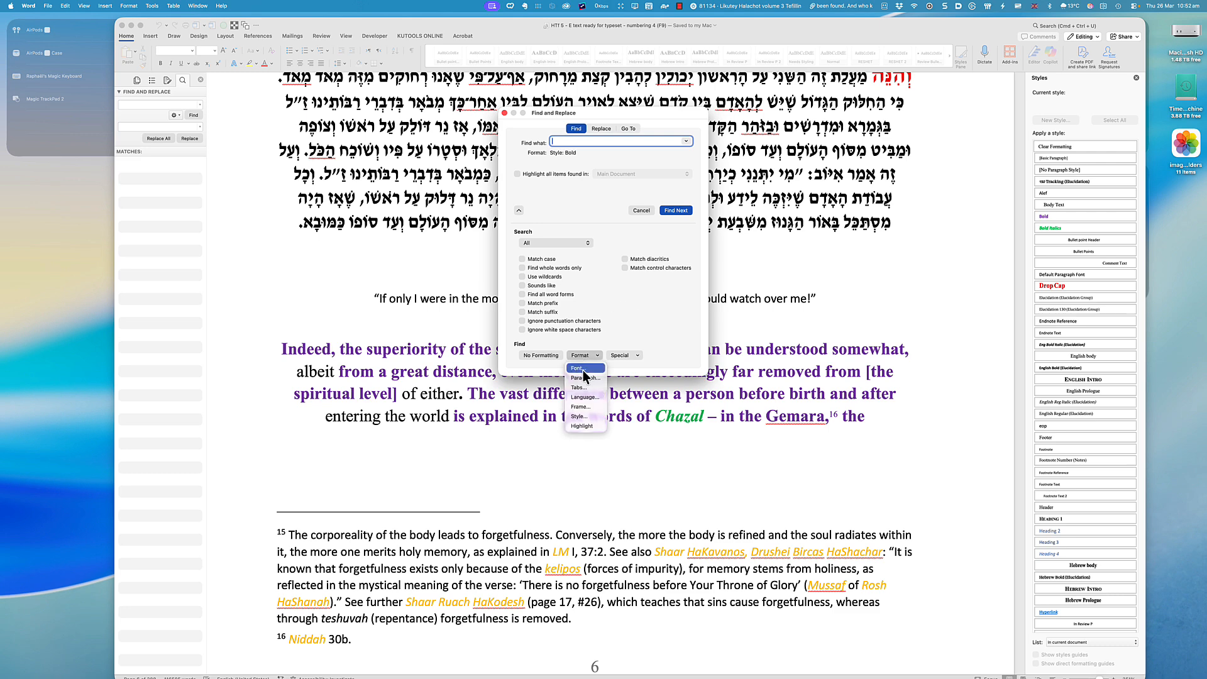
pyautogui.click(583, 370)
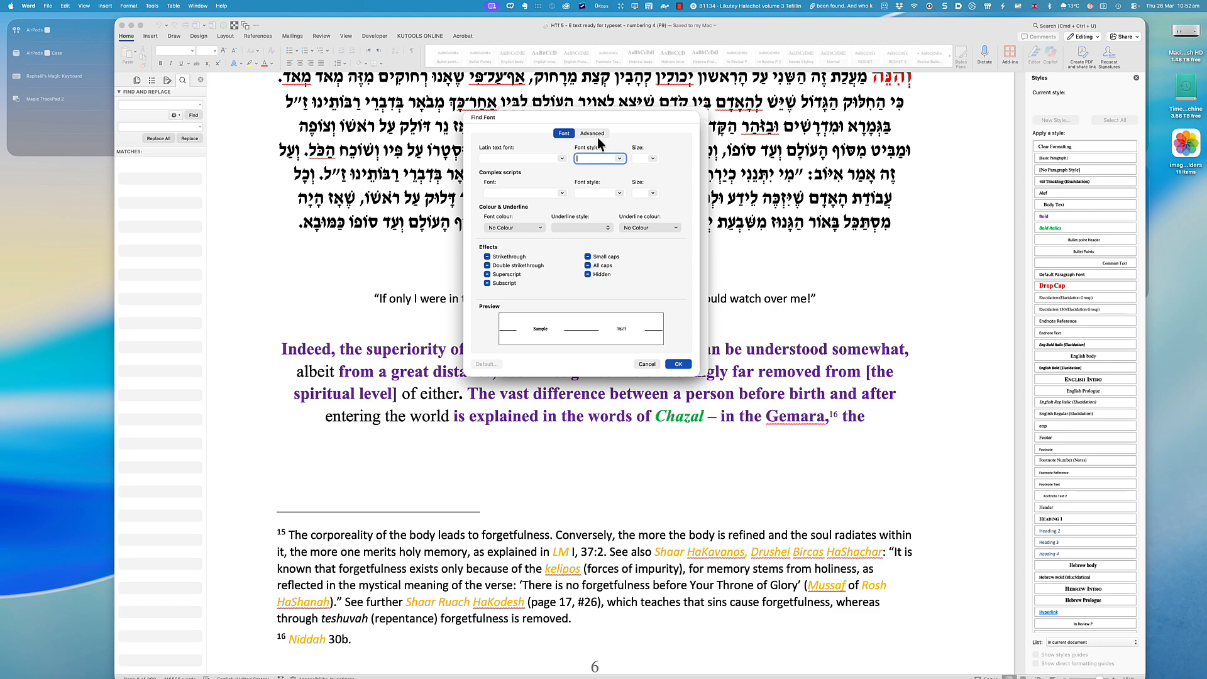
pyautogui.click(616, 159)
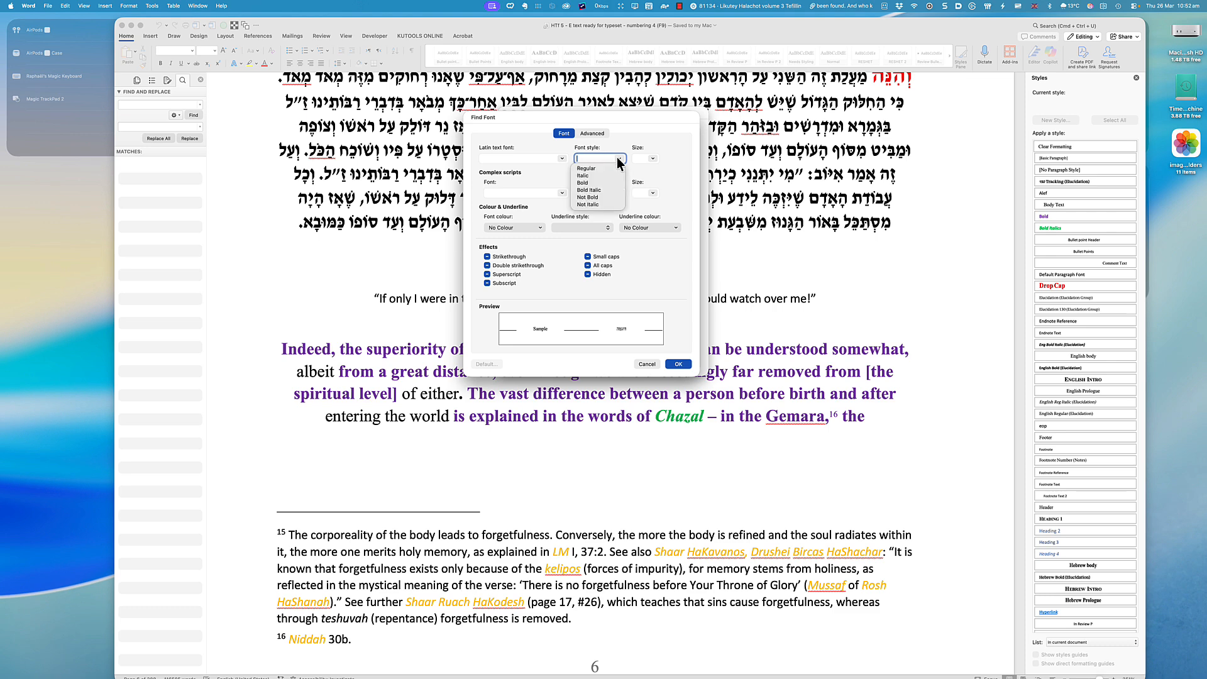
pyautogui.click(588, 198)
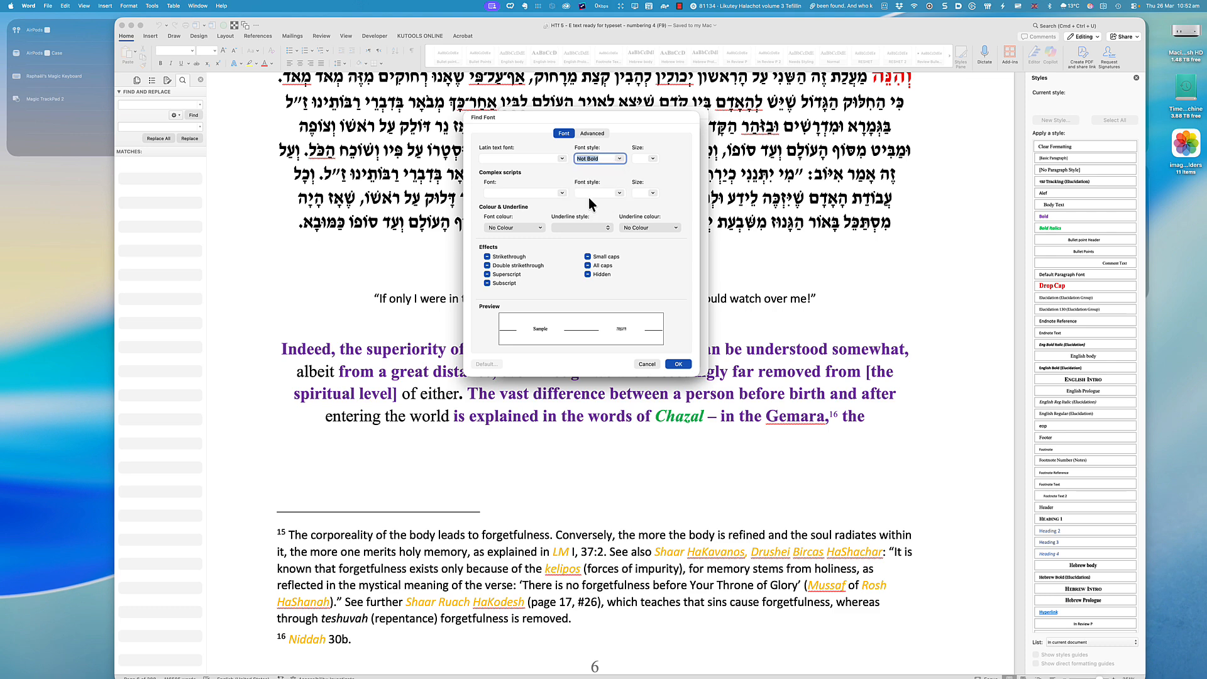
pyautogui.click(678, 365)
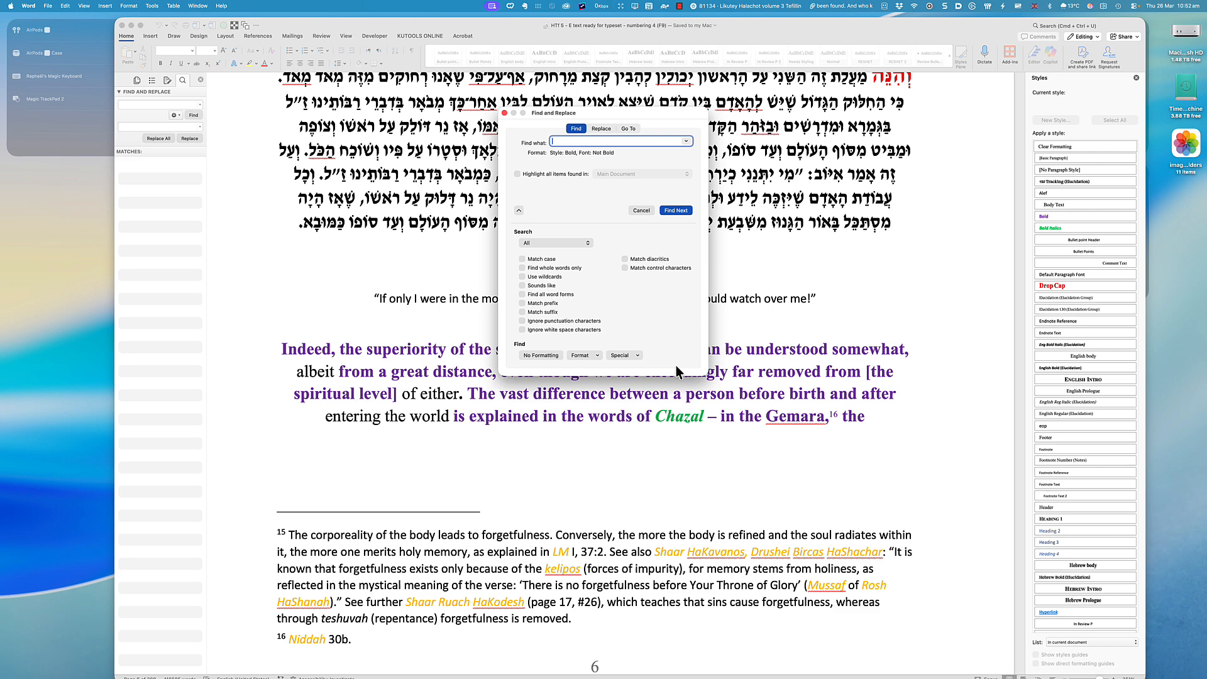
# - Find the next match, close the Find and Replace dialog and check the style applied to the found word
pyautogui.click(675, 211)
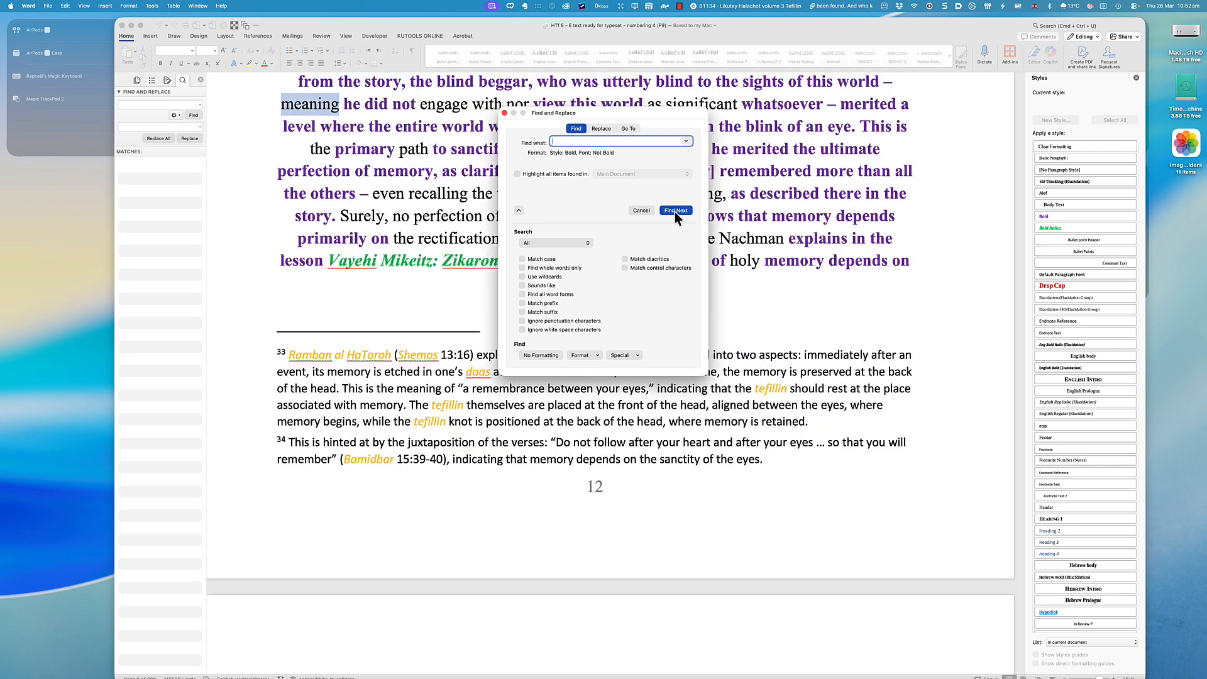
pyautogui.click(505, 113)
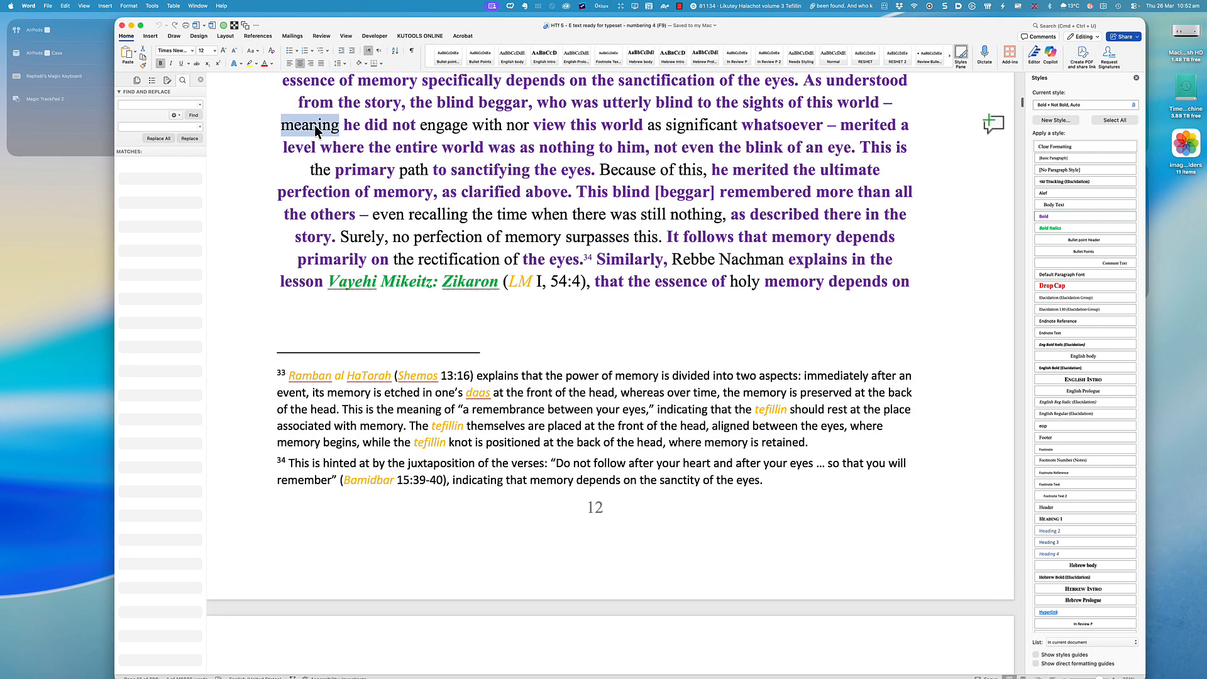
pyautogui.doubleClick(316, 130)
# - Try direct bold formatting on the word "aligned" in the paragraph ending "holy memory" and check its current style
pyautogui.scroll(10, 507, 264)
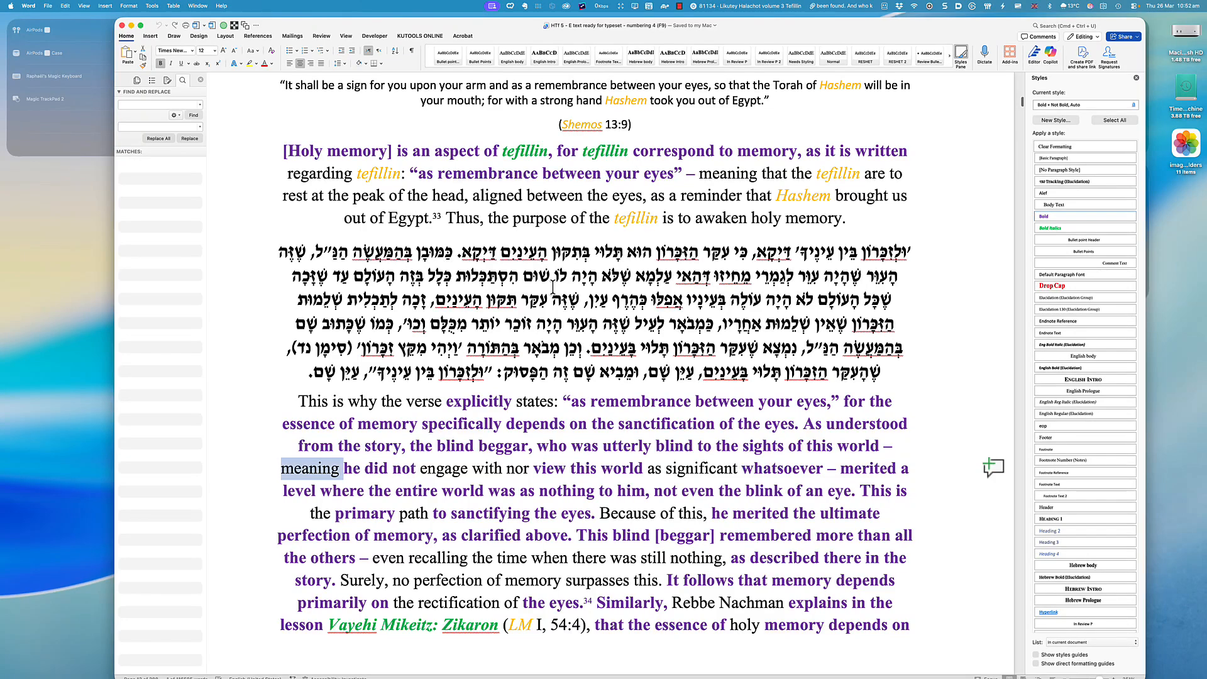
pyautogui.doubleClick(500, 195)
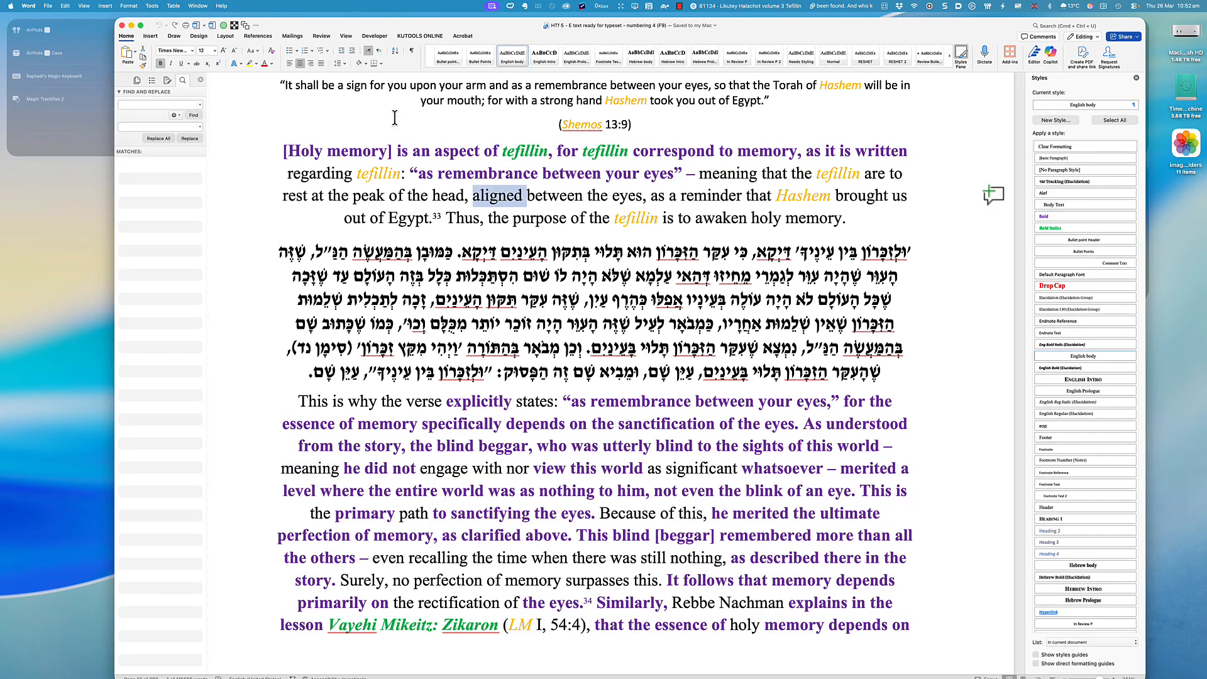
pyautogui.click(162, 66)
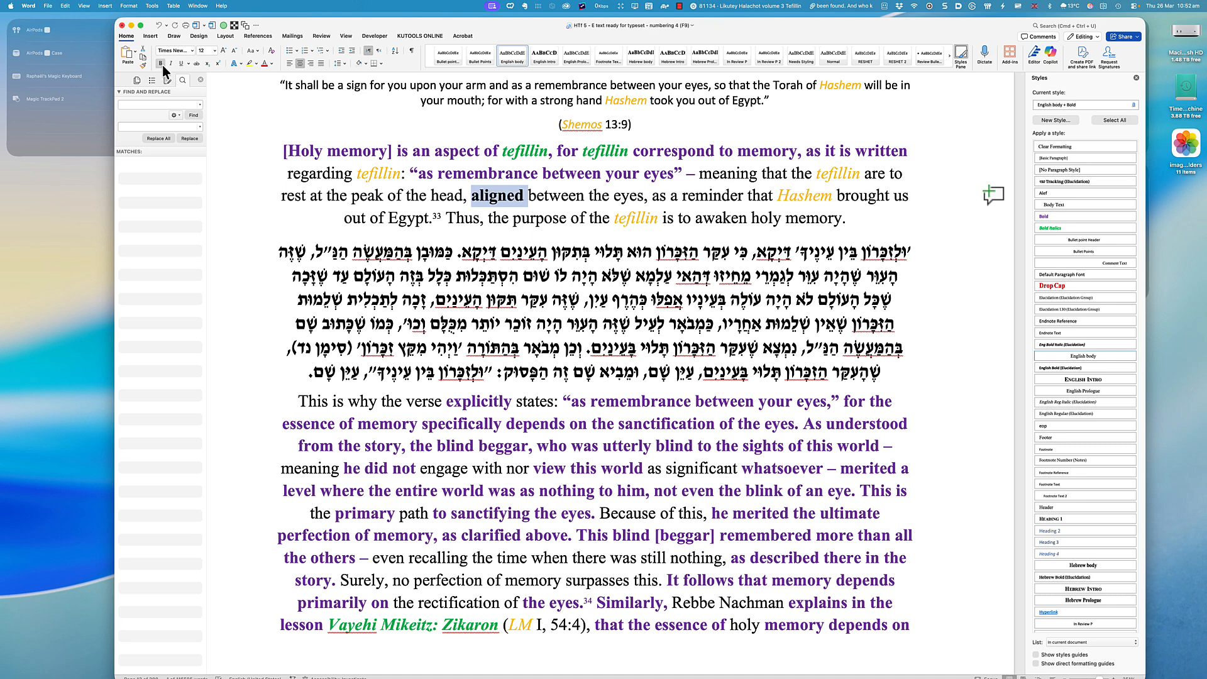
pyautogui.click(502, 195)
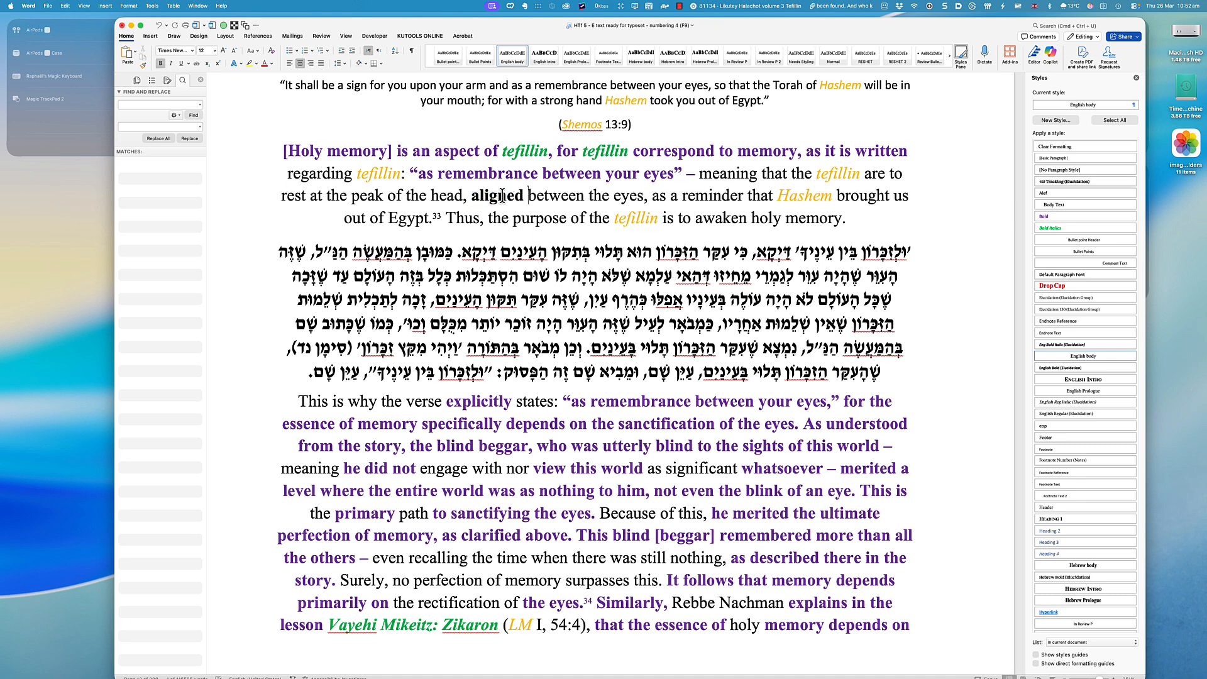
pyautogui.doubleClick(501, 195)
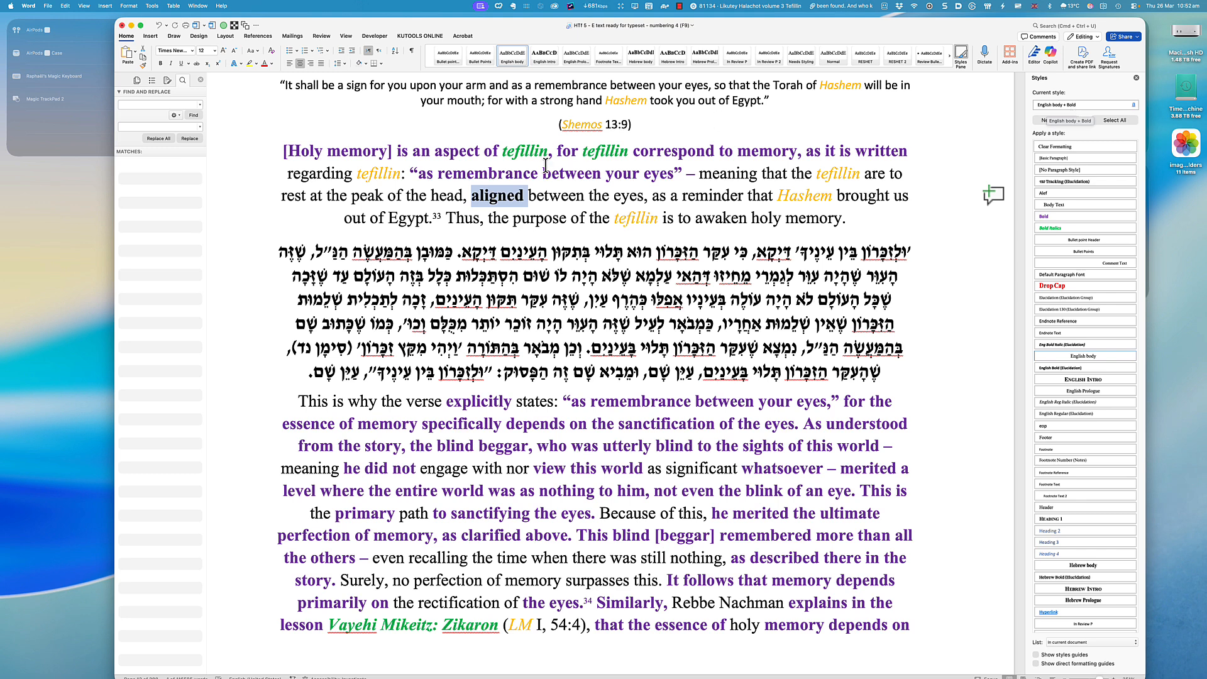
pyautogui.click(529, 197)
pyautogui.doubleClick(497, 199)
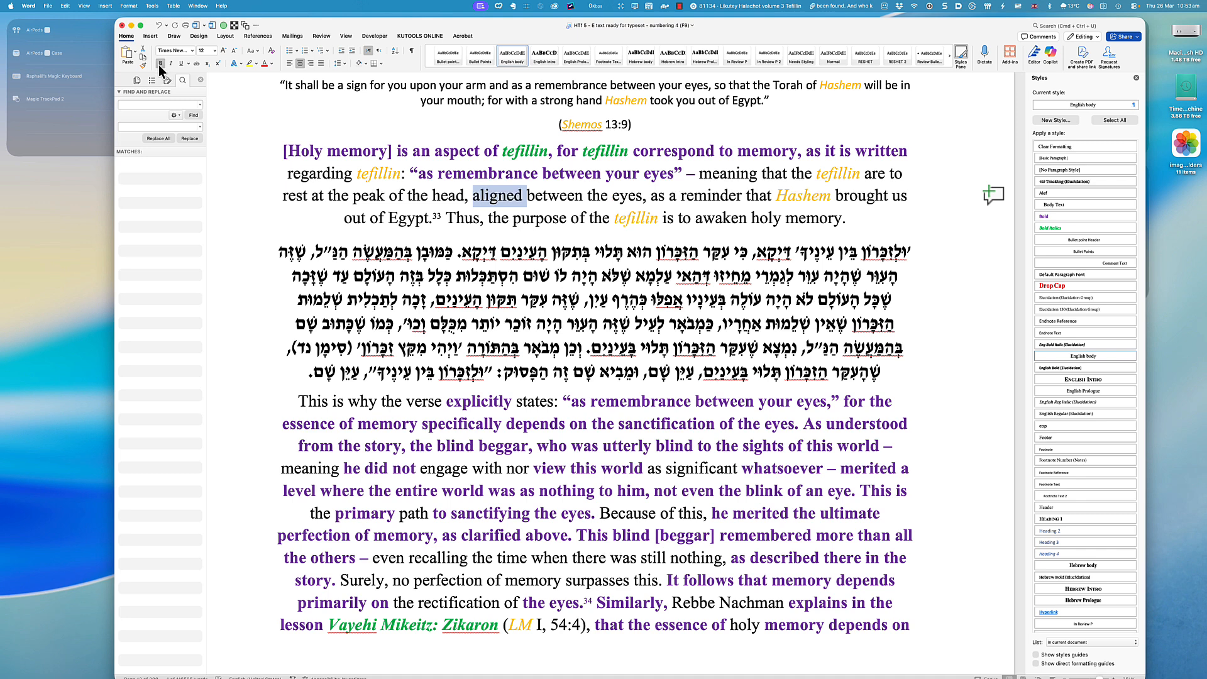
# - Apply the Bold character style to the word "aligned" and rename that style "bd text"
pyautogui.click(1051, 217)
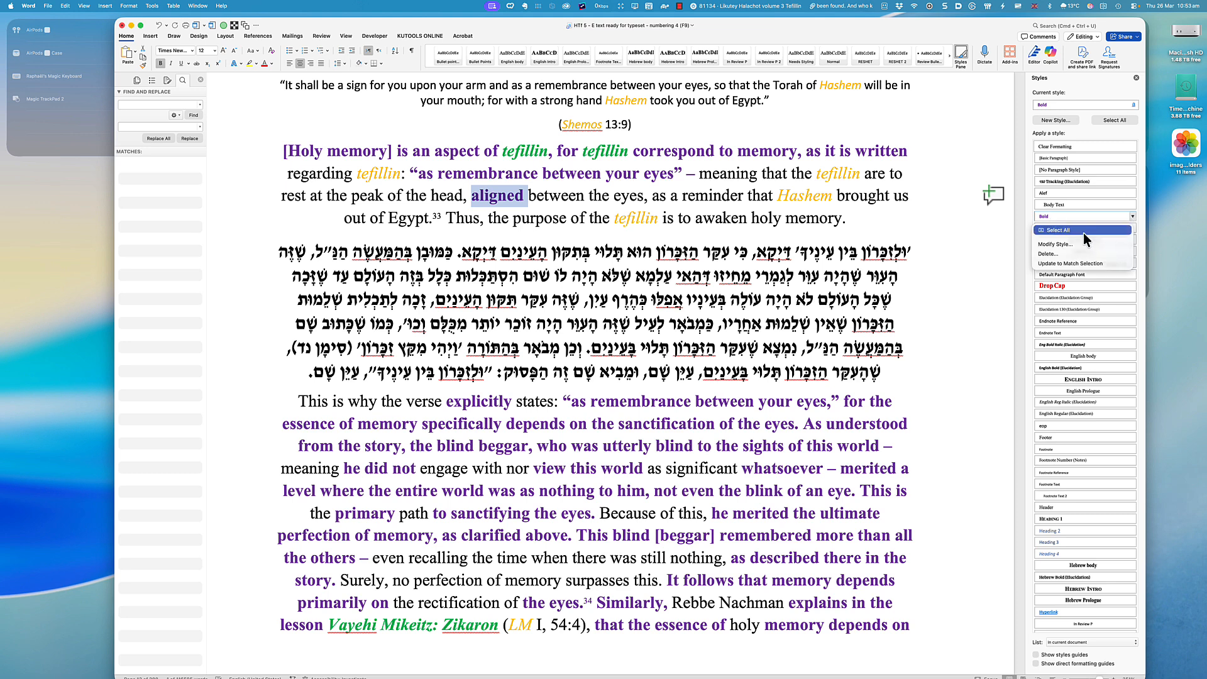
pyautogui.click(1069, 243)
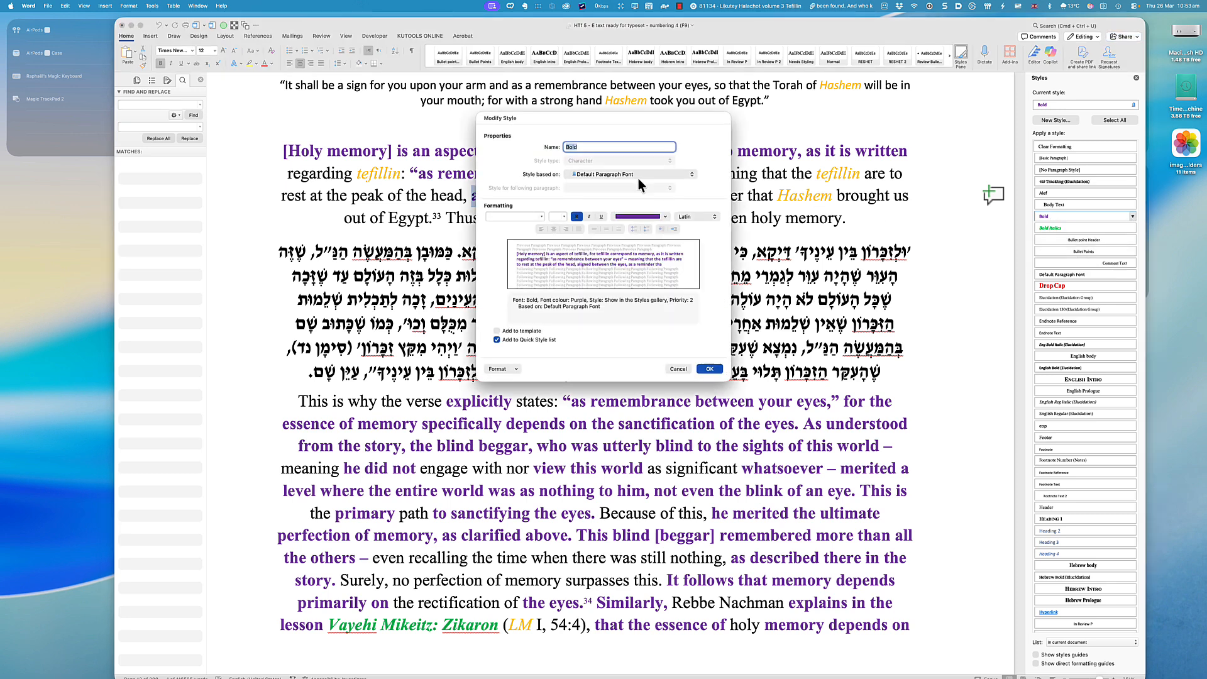
pyautogui.click(582, 147)
pyautogui.press('Return')
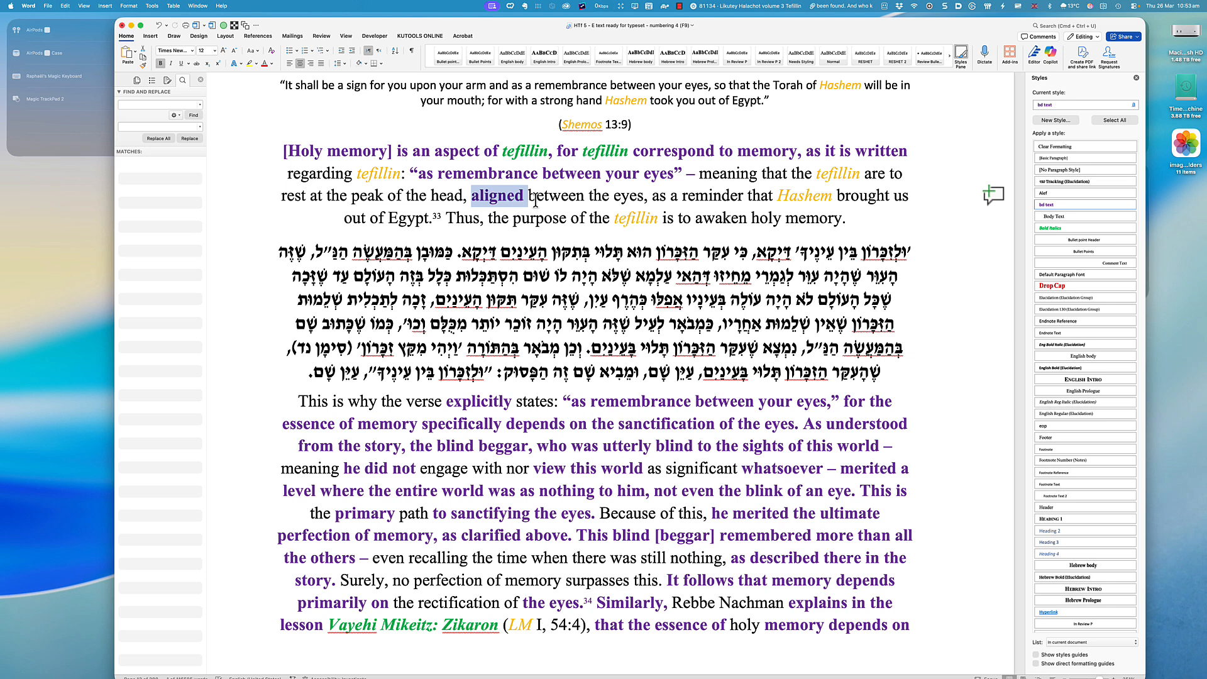
# - Override the style on the word "aligned" by removing its bold and setting its font colour to automatic
pyautogui.click(161, 64)
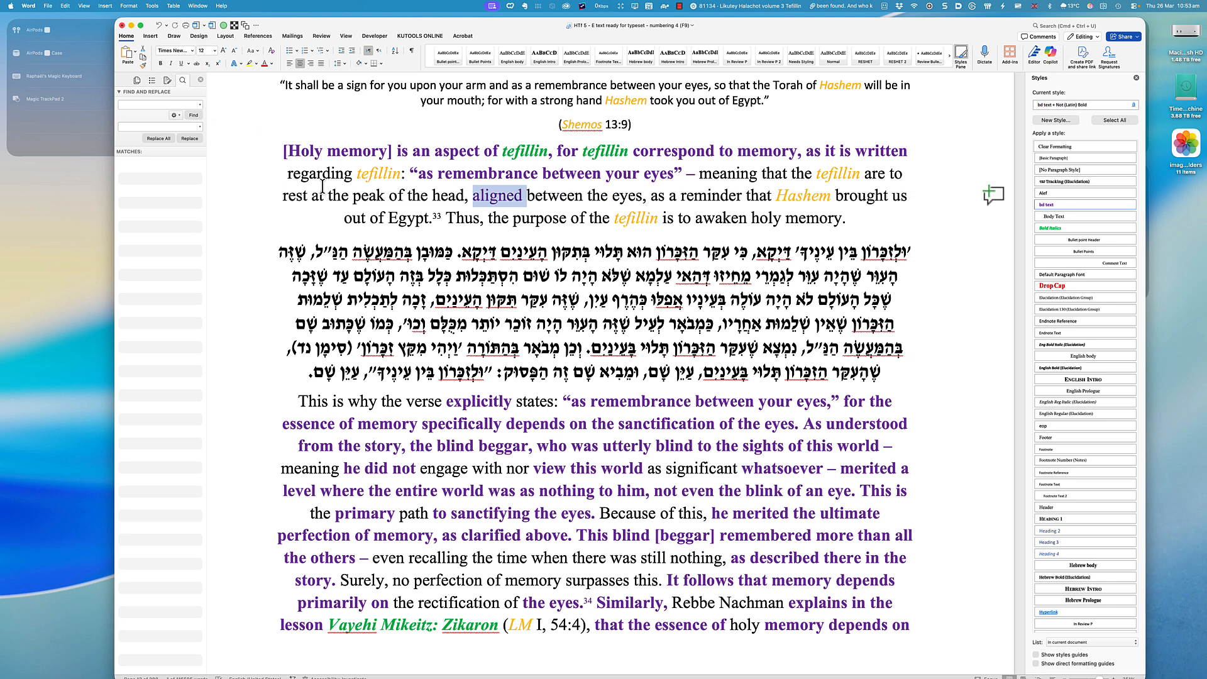
pyautogui.click(265, 63)
pyautogui.click(271, 63)
pyautogui.click(281, 81)
pyautogui.click(497, 196)
pyautogui.doubleClick(488, 199)
pyautogui.click(512, 200)
pyautogui.doubleClick(497, 196)
# - Toggle bold on the word "remembrance" in the first quoted phrase and try resetting it to its style's formatting
pyautogui.scroll(1, 501, 207)
pyautogui.doubleClick(495, 210)
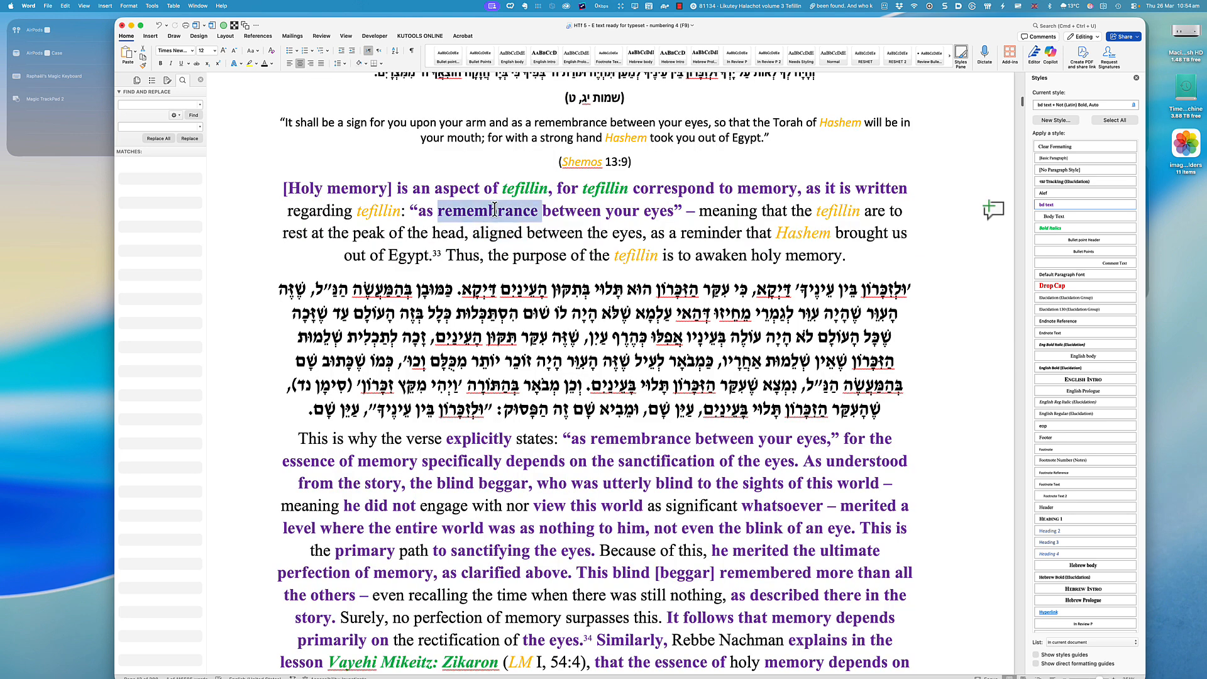
pyautogui.press('super+b')
pyautogui.doubleClick(471, 214)
pyautogui.hotkey('ctrl', 'space')
pyautogui.hotkey('ctrl', 'space')
pyautogui.hotkey('ctrl', 'space')
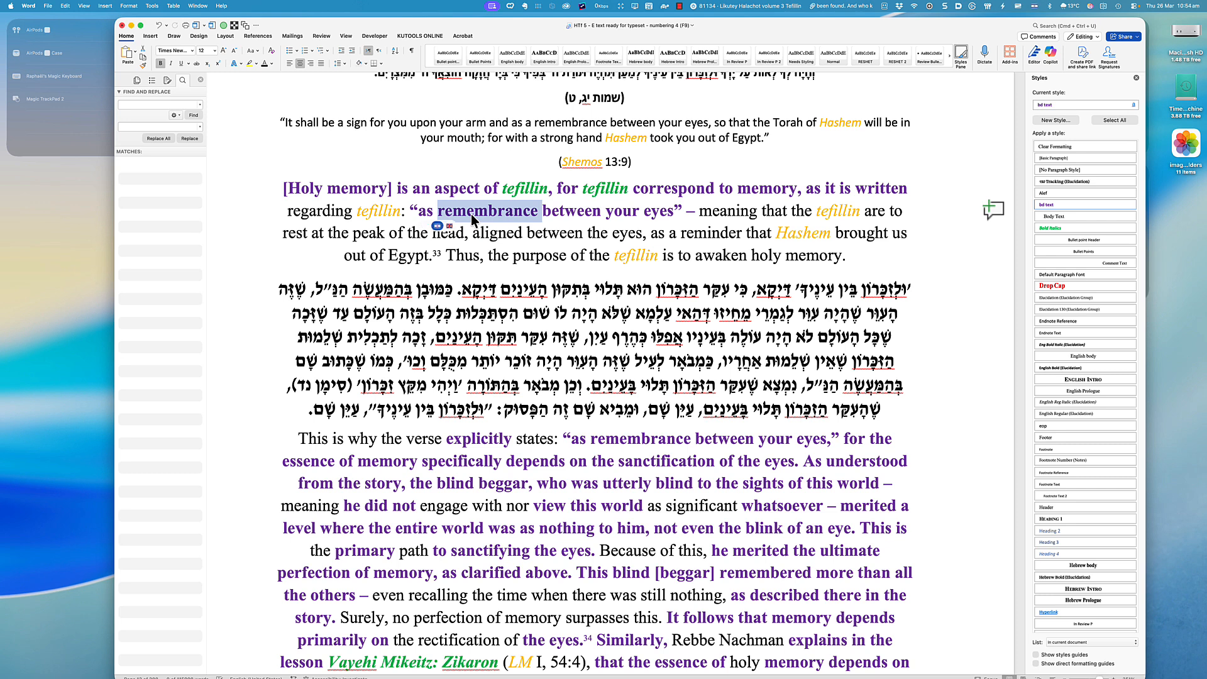
pyautogui.hotkey('ctrl', 'space')
pyautogui.hotkey('ctrl', 'space')
pyautogui.hotkey('ctrl', 'space')
pyautogui.hotkey('ctrl', 'space')
pyautogui.hotkey('ctrl', 'space')
pyautogui.hotkey('ctrl', 'space')
pyautogui.hotkey('ctrl', 'space')
pyautogui.hotkey('ctrl', 'space')
pyautogui.hotkey('ctrl', 'space')
pyautogui.hotkey('ctrl', 'space')
pyautogui.hotkey('ctrl', 'space')
pyautogui.hotkey('ctrl', 'space')
pyautogui.hotkey('ctrl', 'space')
# - Show the nonprinting characters and try deleting the word "remembrance" from the first quoted phrase, undoing each deletion
pyautogui.press('BackSpace')
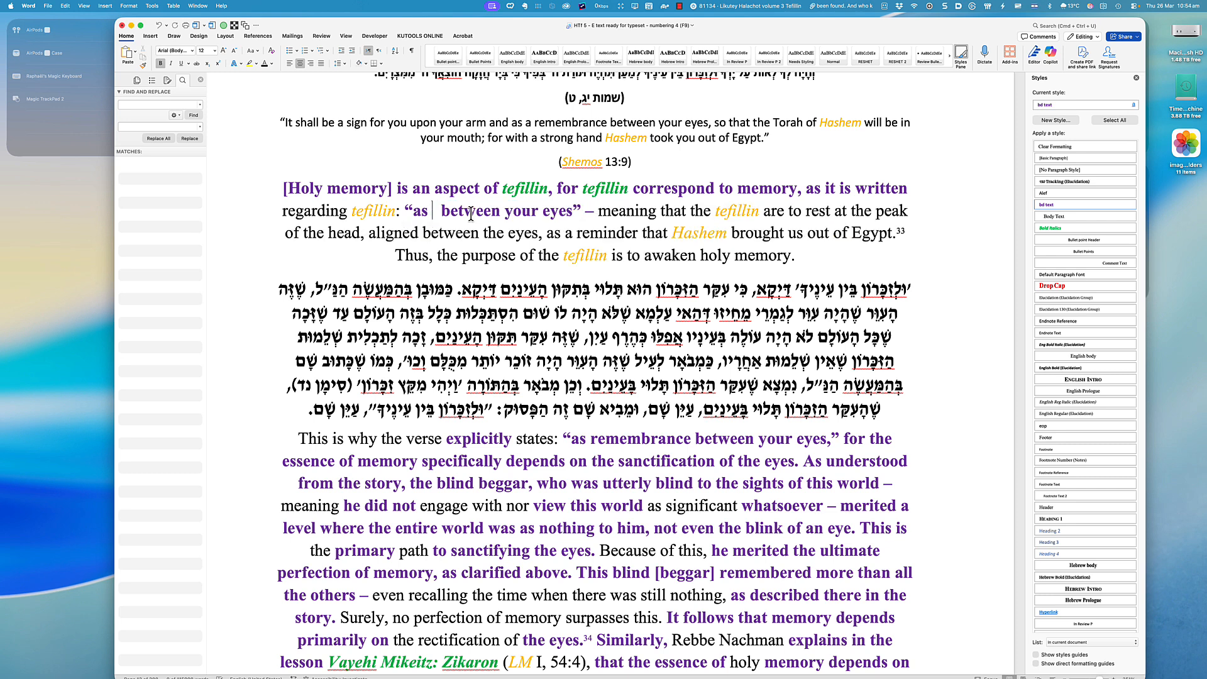
pyautogui.press('super+z')
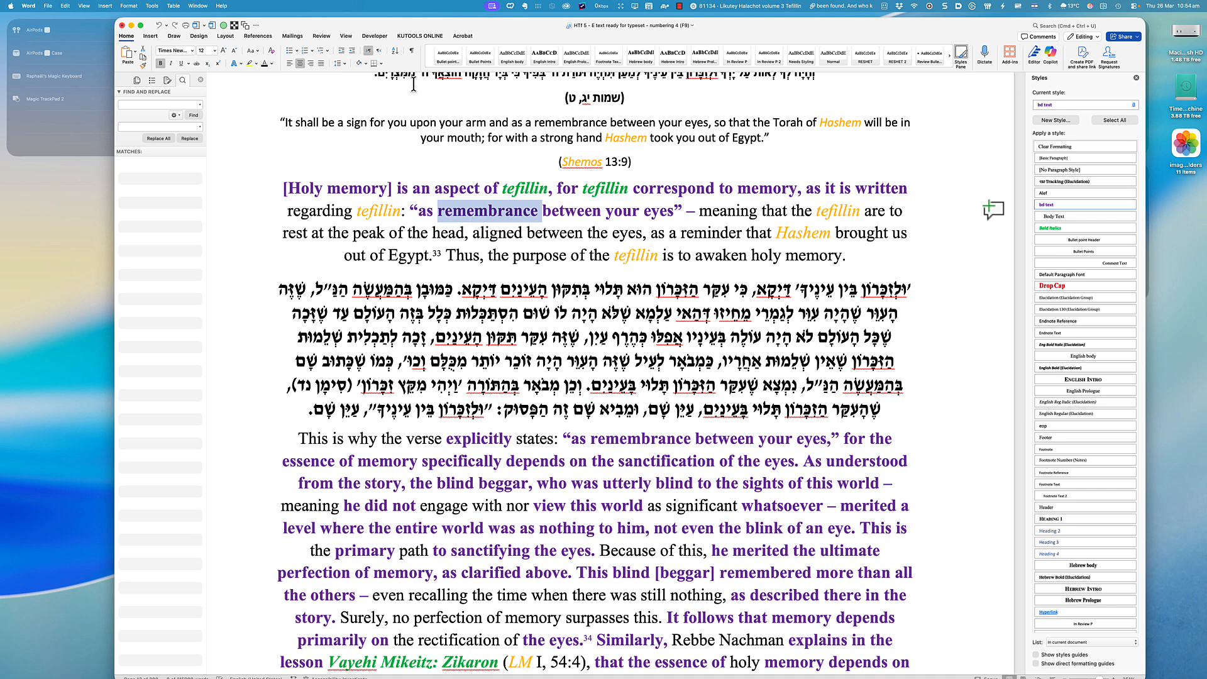
pyautogui.click(412, 51)
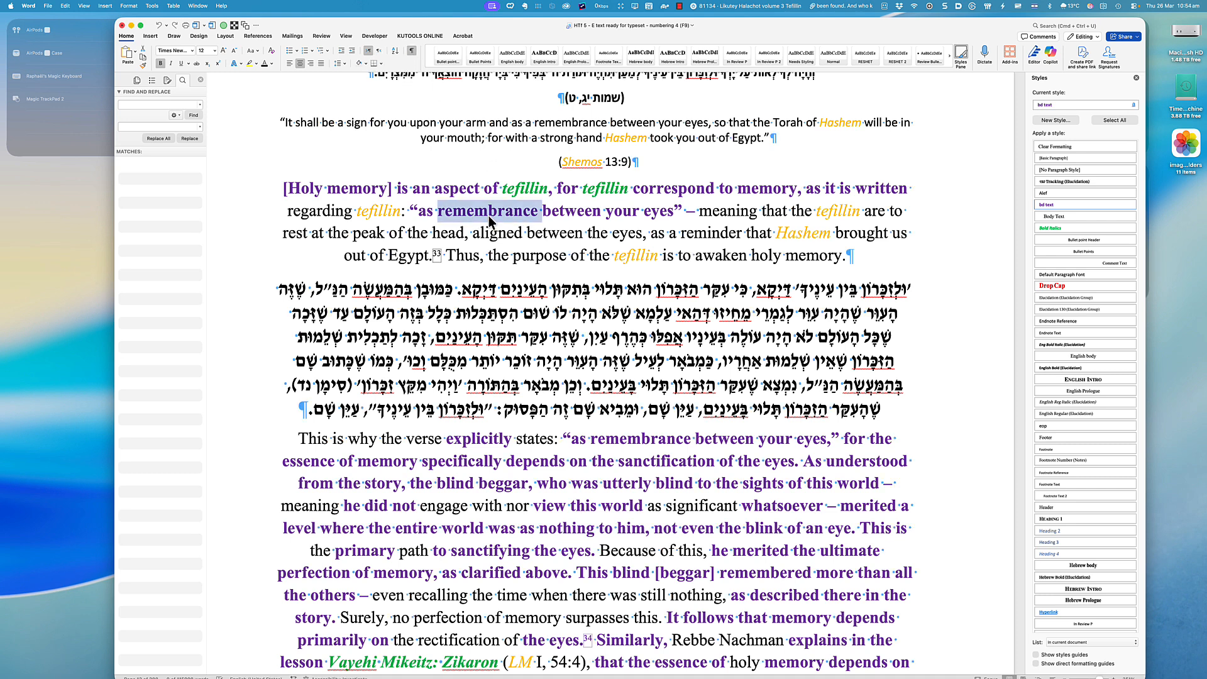
pyautogui.press('BackSpace')
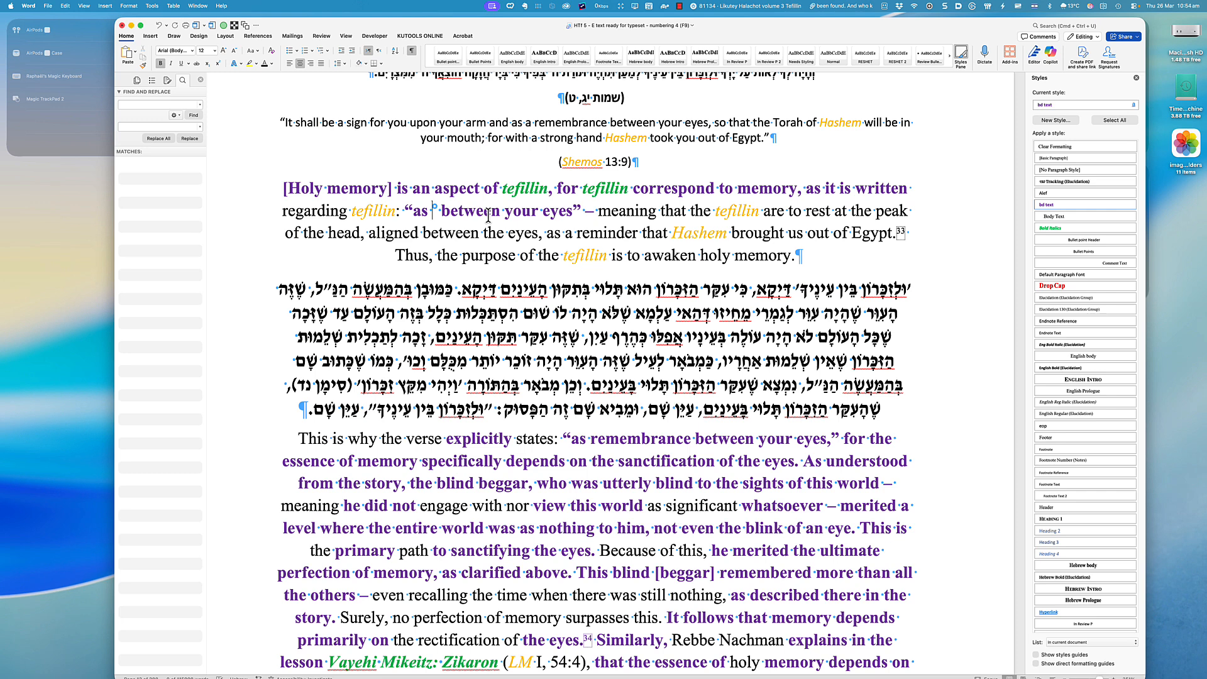
pyautogui.press('Delete')
pyautogui.press('super+z')
pyautogui.press('super+z')
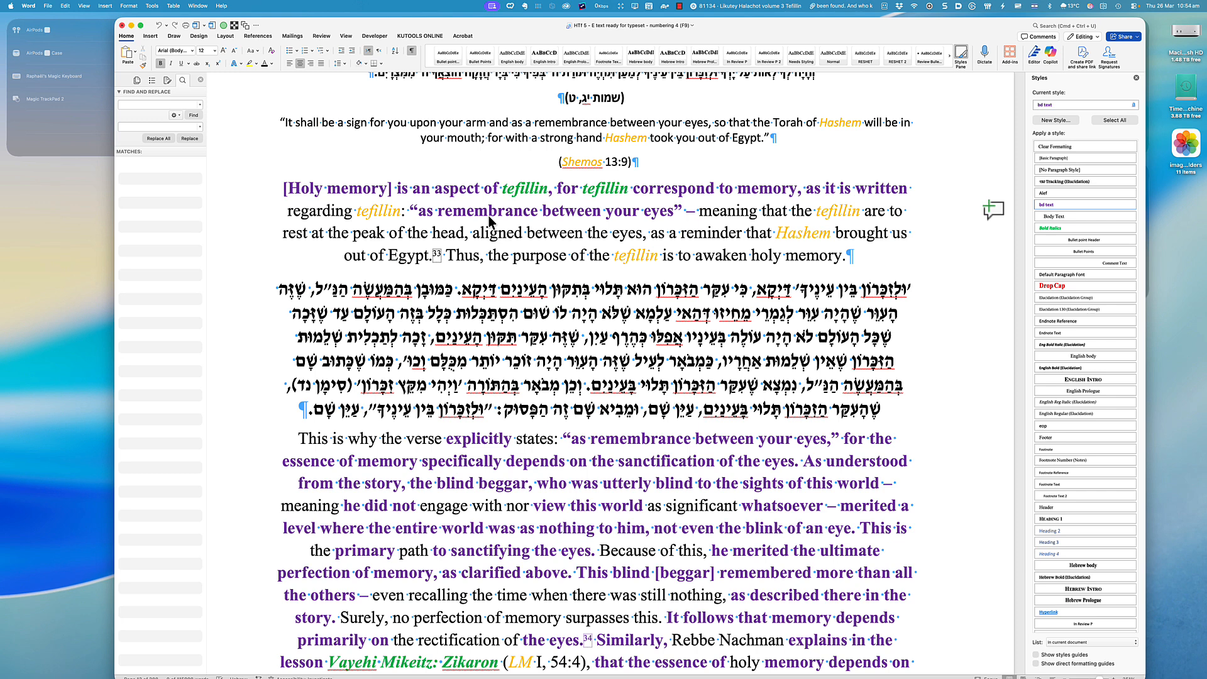
# - Cancel the file insertion dialog and compare the styles of the Hebrew paragraph, the English sentence above it and the word "aligned"
pyautogui.doubleClick(489, 217)
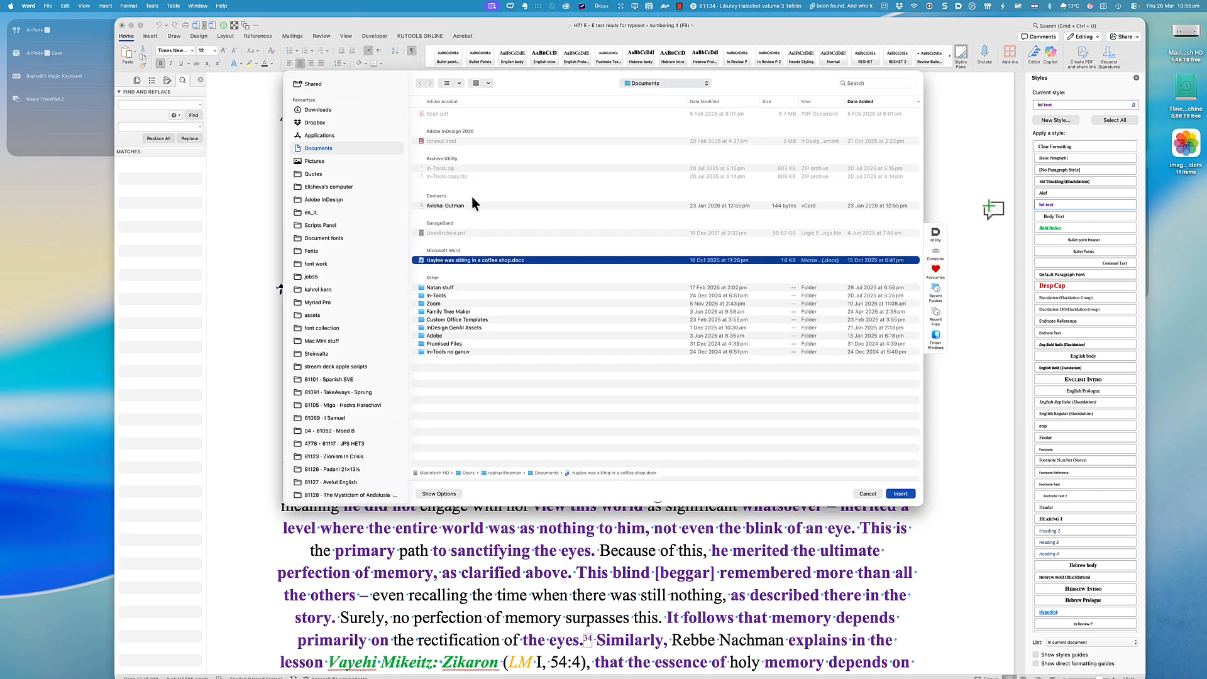
pyautogui.click(867, 494)
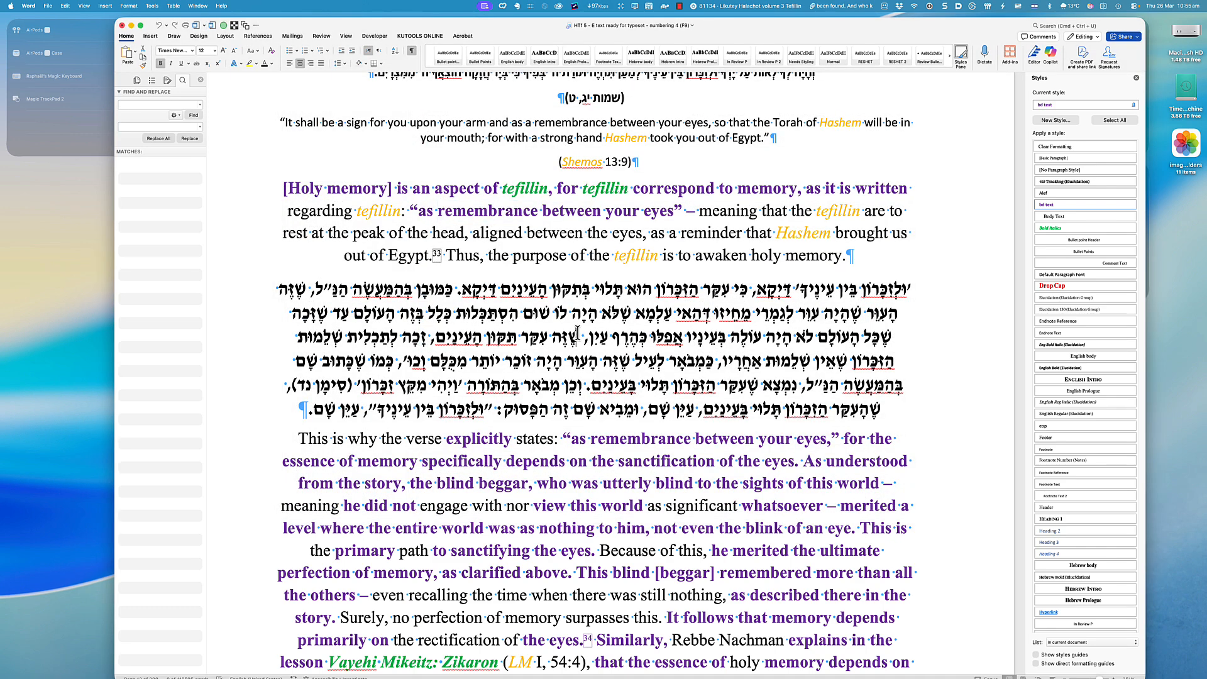
pyautogui.click(578, 333)
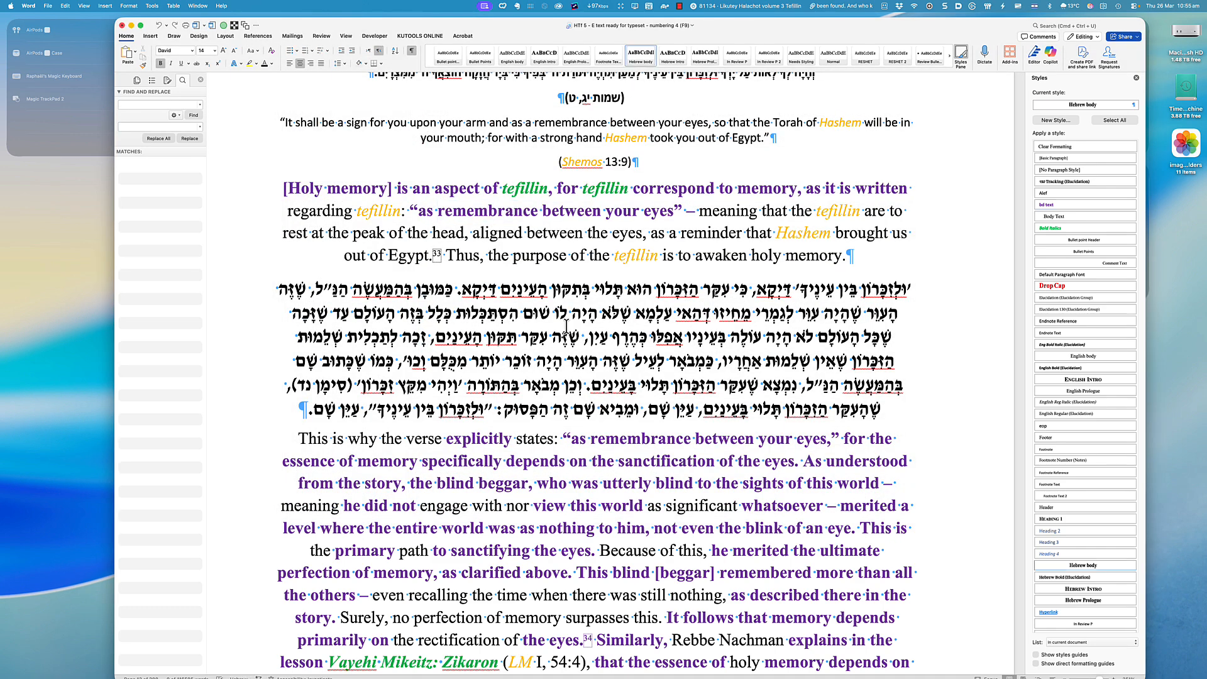
pyautogui.click(507, 257)
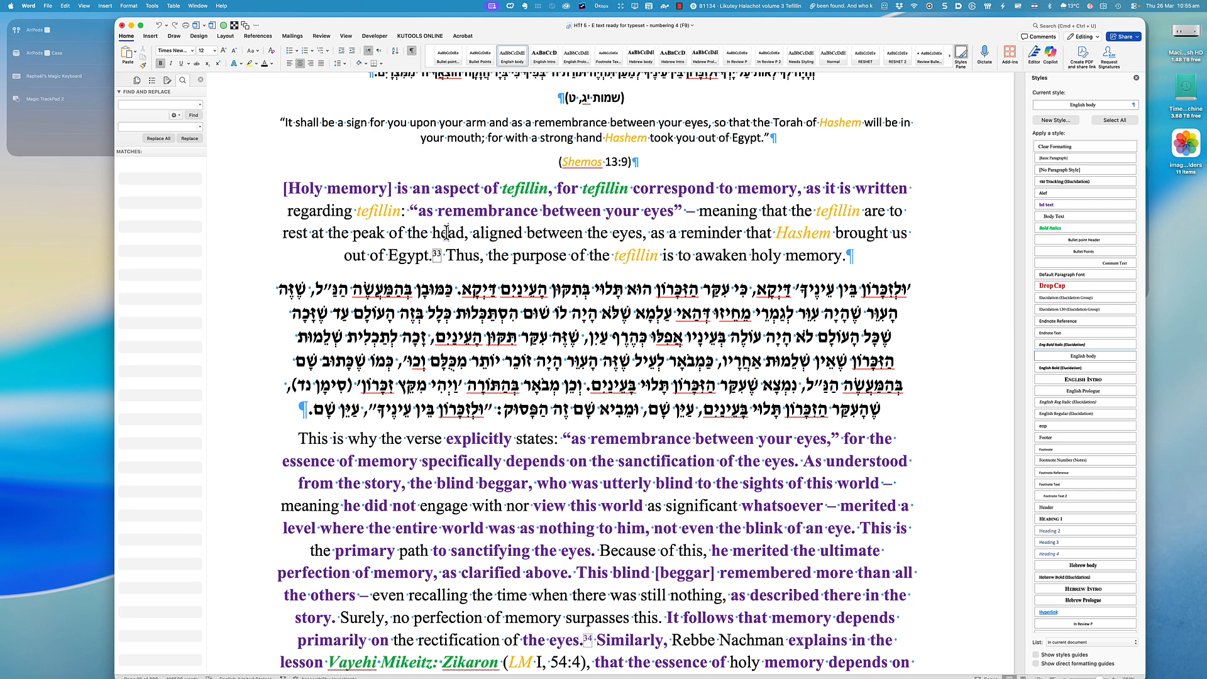
pyautogui.click(491, 232)
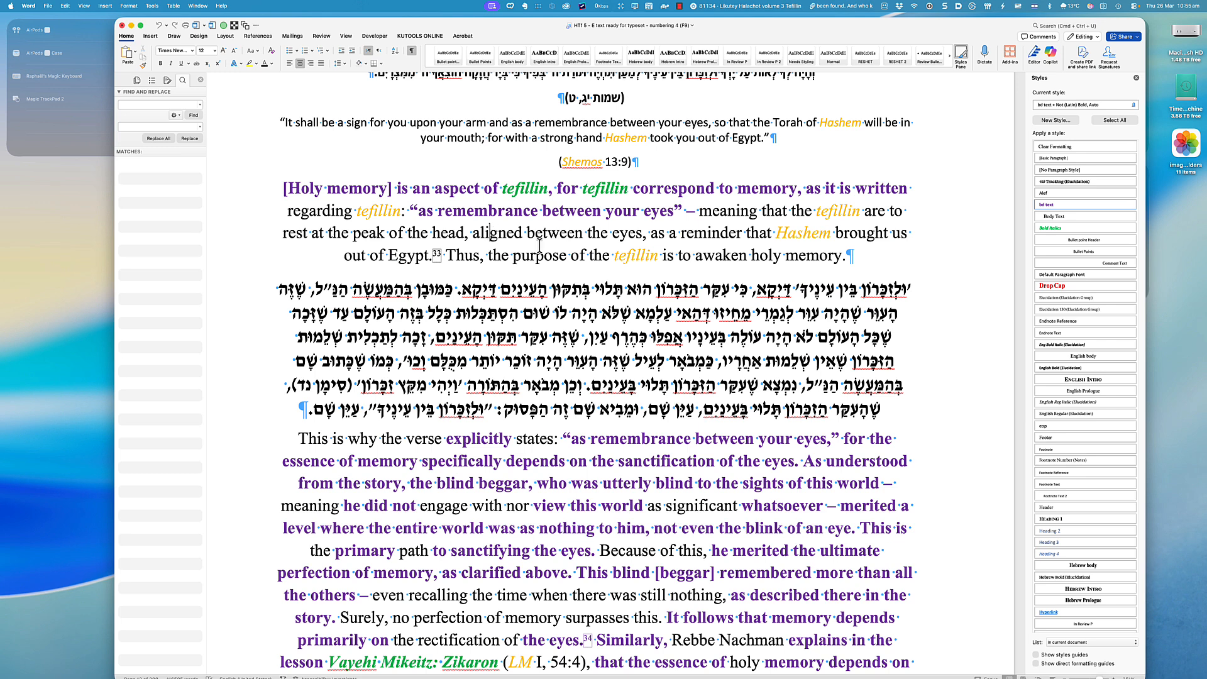
# - Compare the styles of the word "remembrance" in the first quoted phrase and the word "aligned" below it
pyautogui.doubleClick(489, 211)
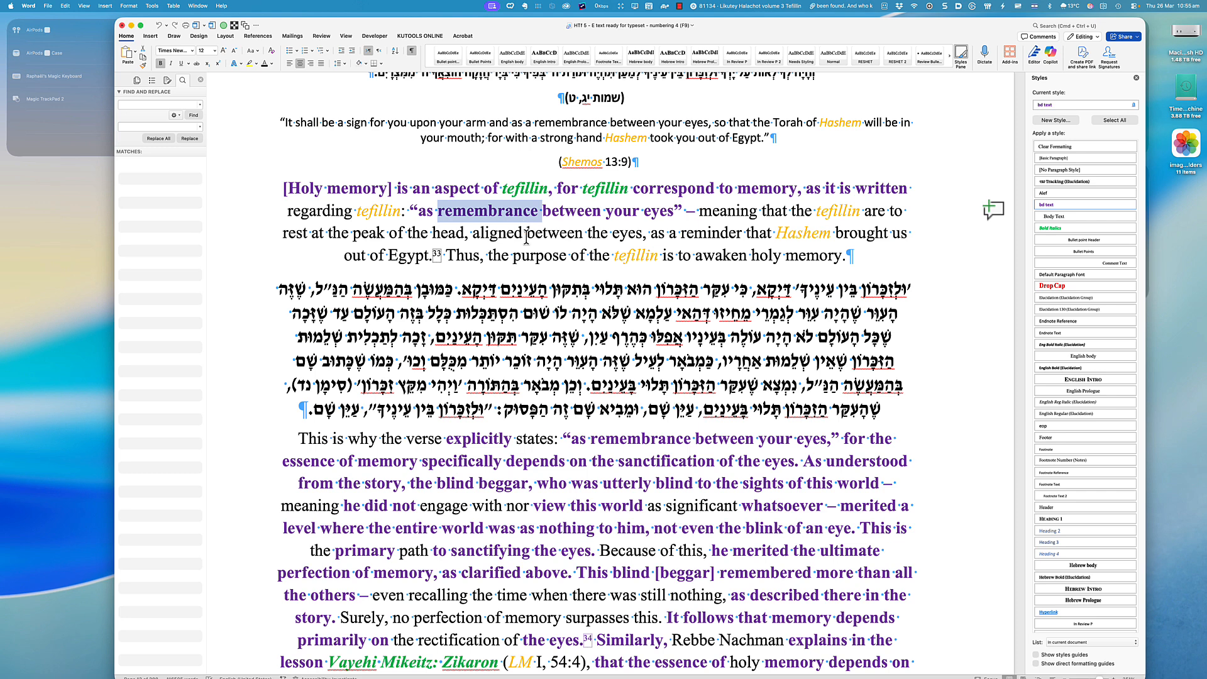
pyautogui.click(522, 234)
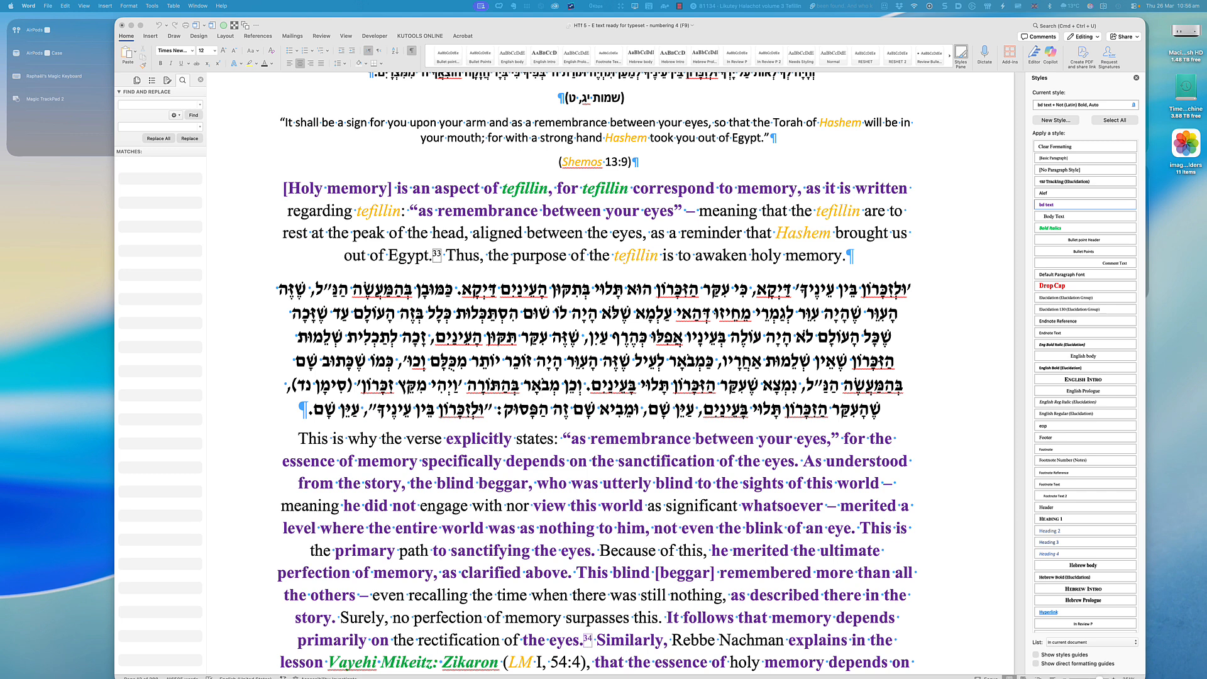
pyautogui.click(514, 232)
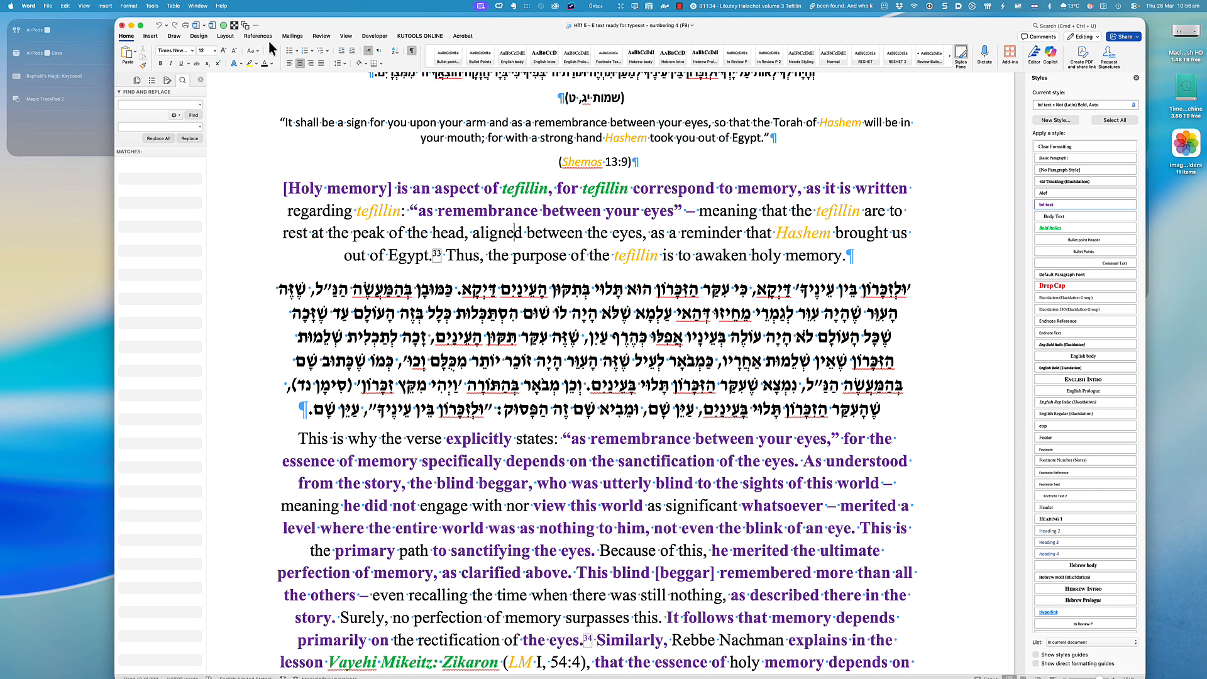
# - Look up the ResetChar command among all commands in the keyboard customisation settings
pyautogui.click(151, 6)
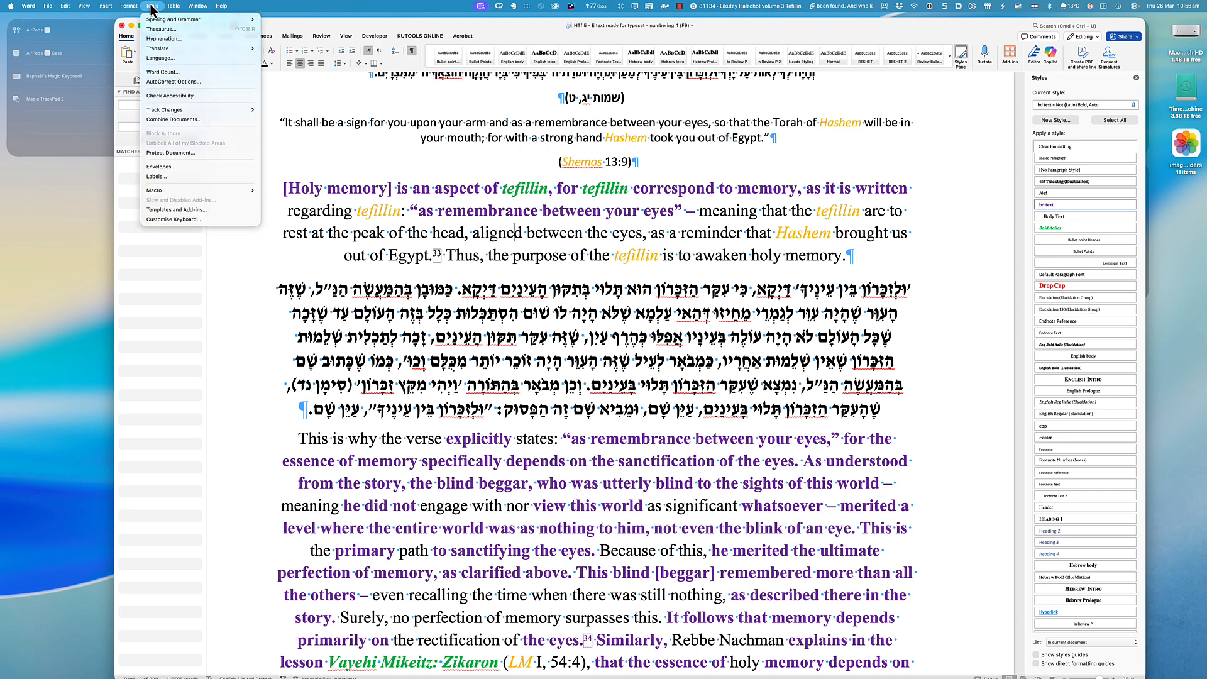
pyautogui.click(175, 219)
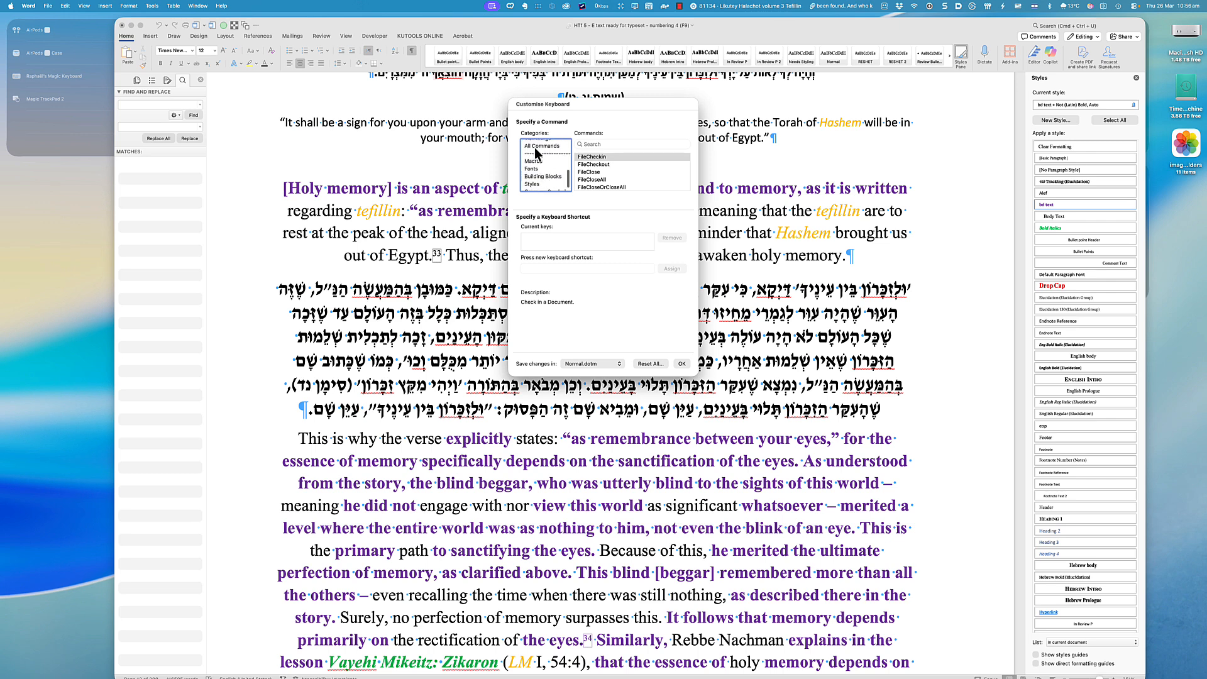
pyautogui.click(536, 145)
pyautogui.scroll(3, 549, 151)
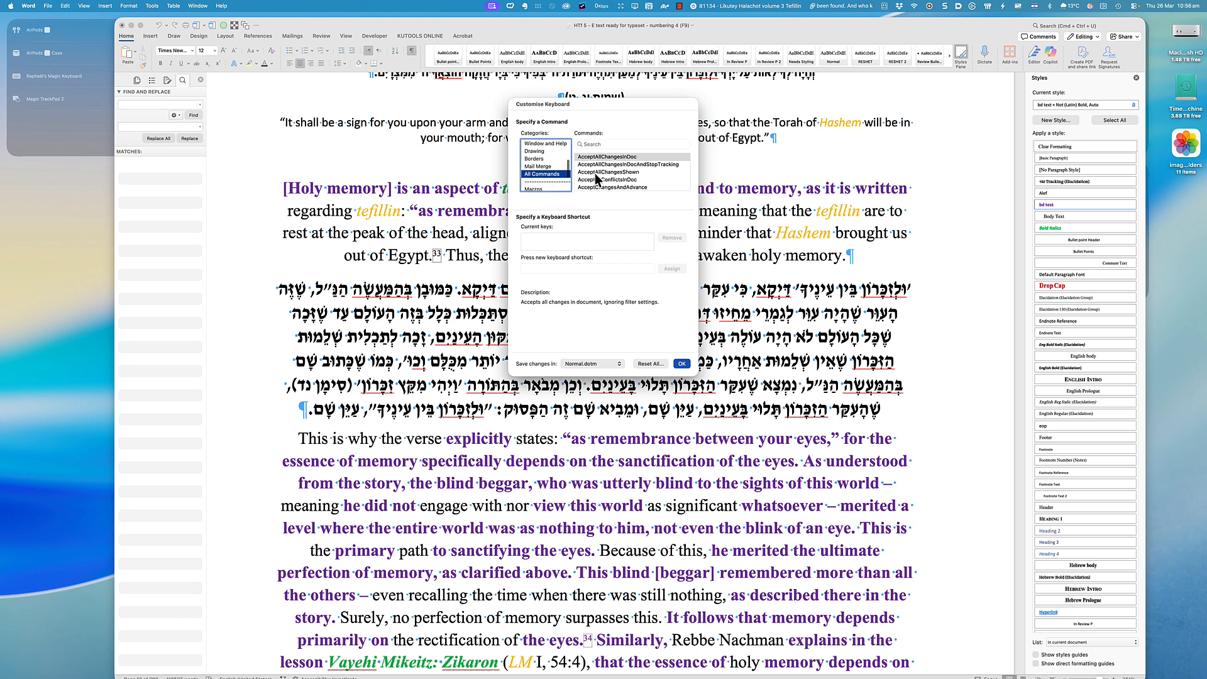
pyautogui.click(597, 144)
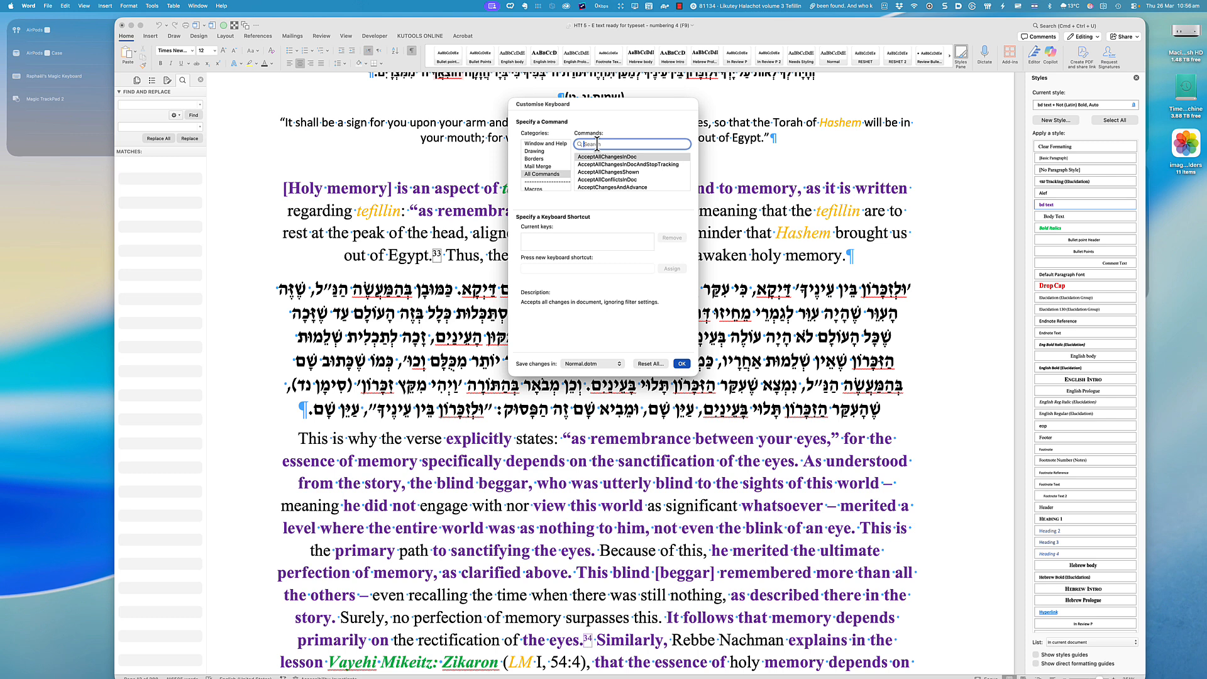
pyautogui.press('BackSpace')
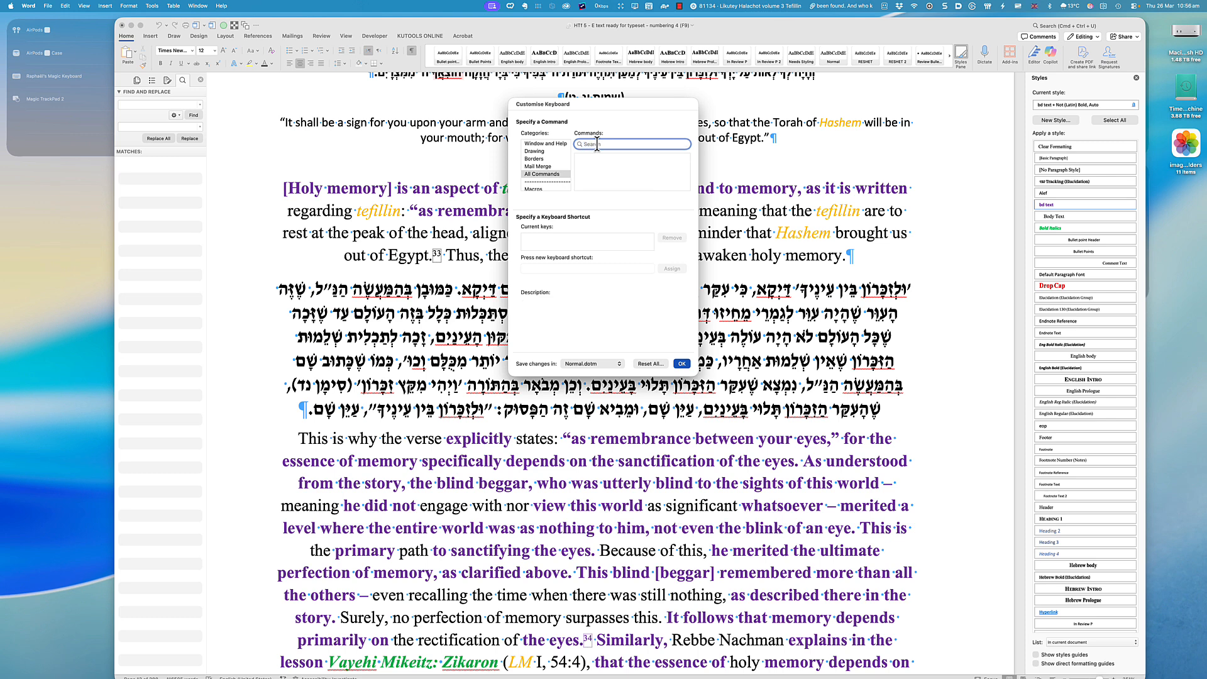
pyautogui.write('res')
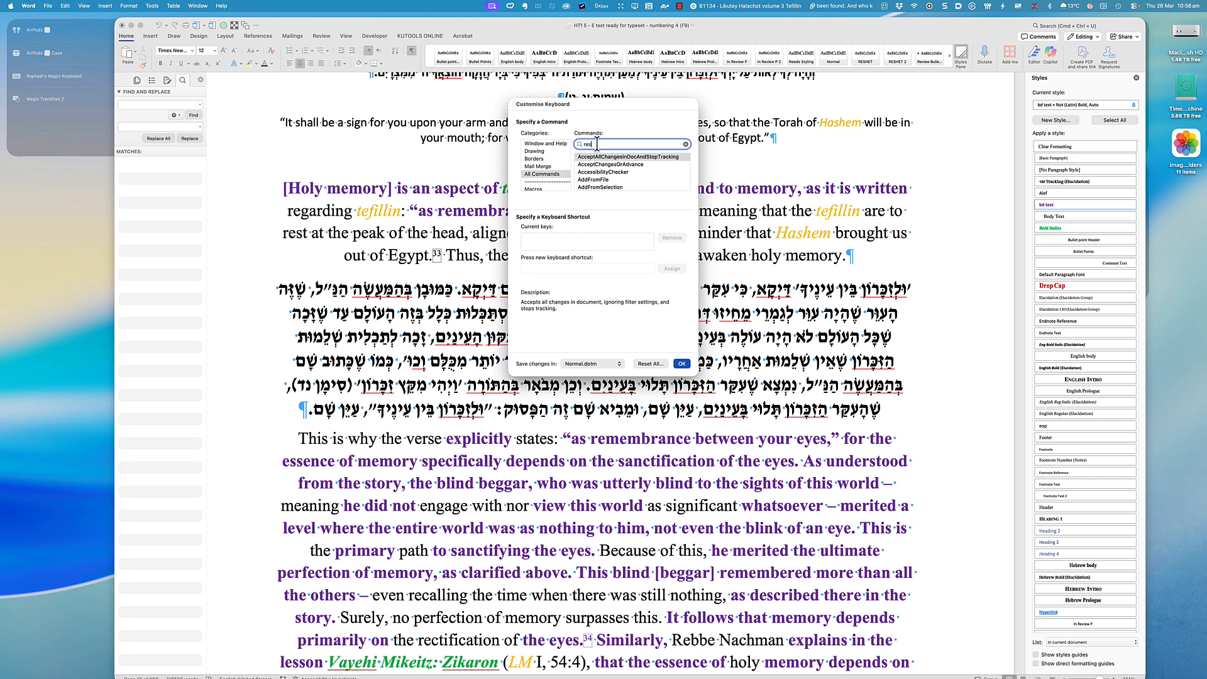
pyautogui.write('et ha')
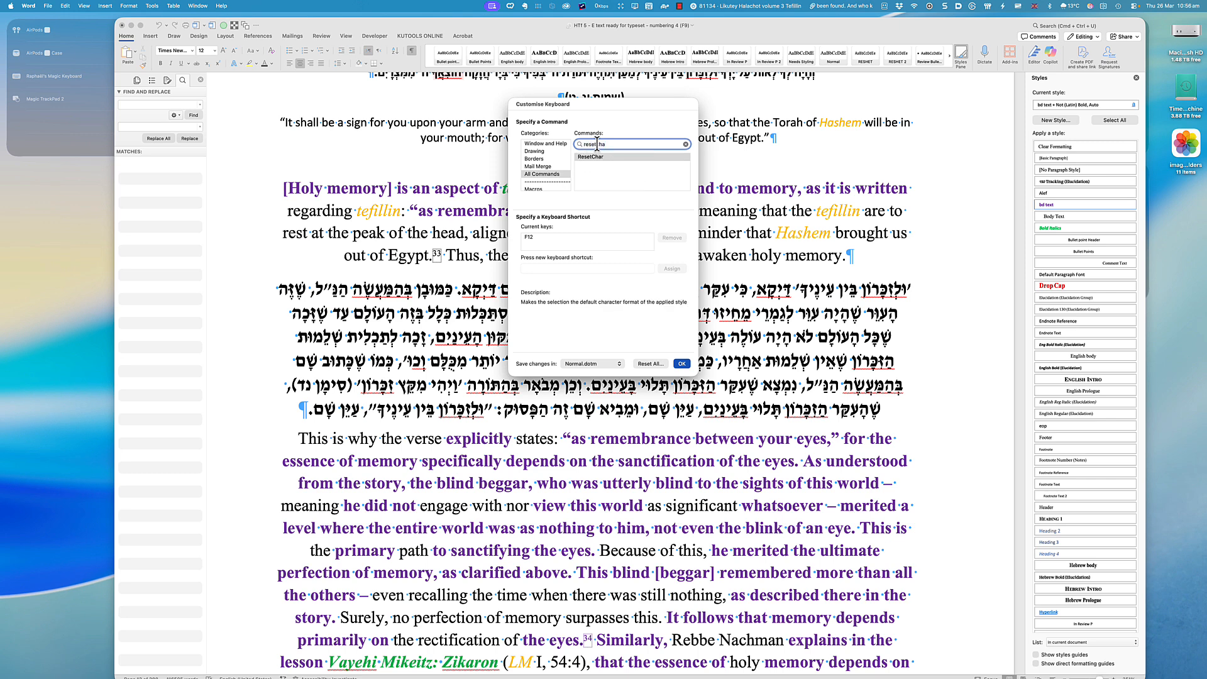
pyautogui.click(603, 157)
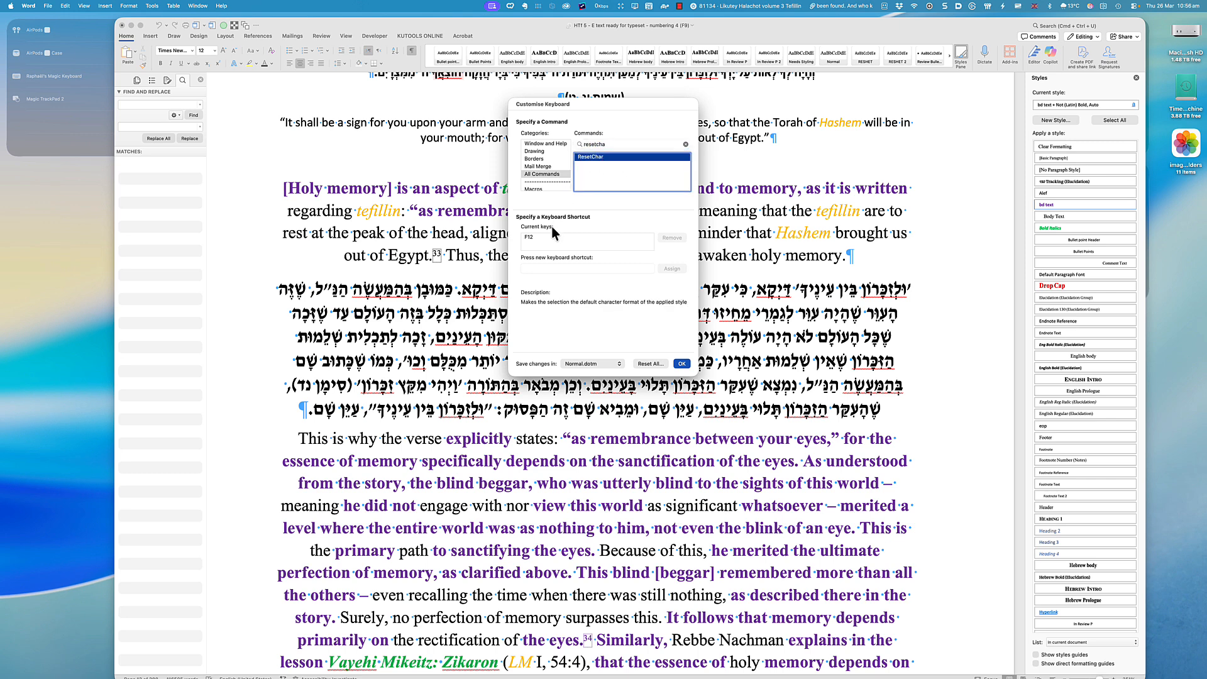
# - Check the shortcut assigned to ResetChar and the available keyboard input languages, and close the keyboard customisation
pyautogui.click(538, 239)
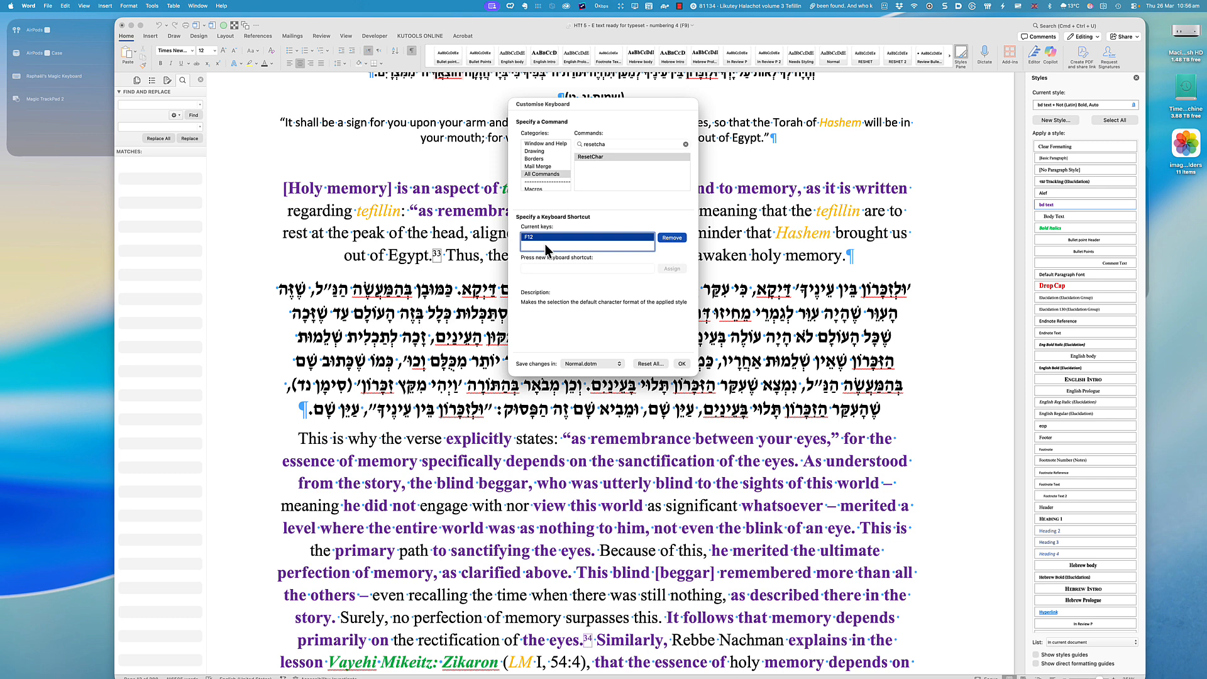
pyautogui.click(1038, 8)
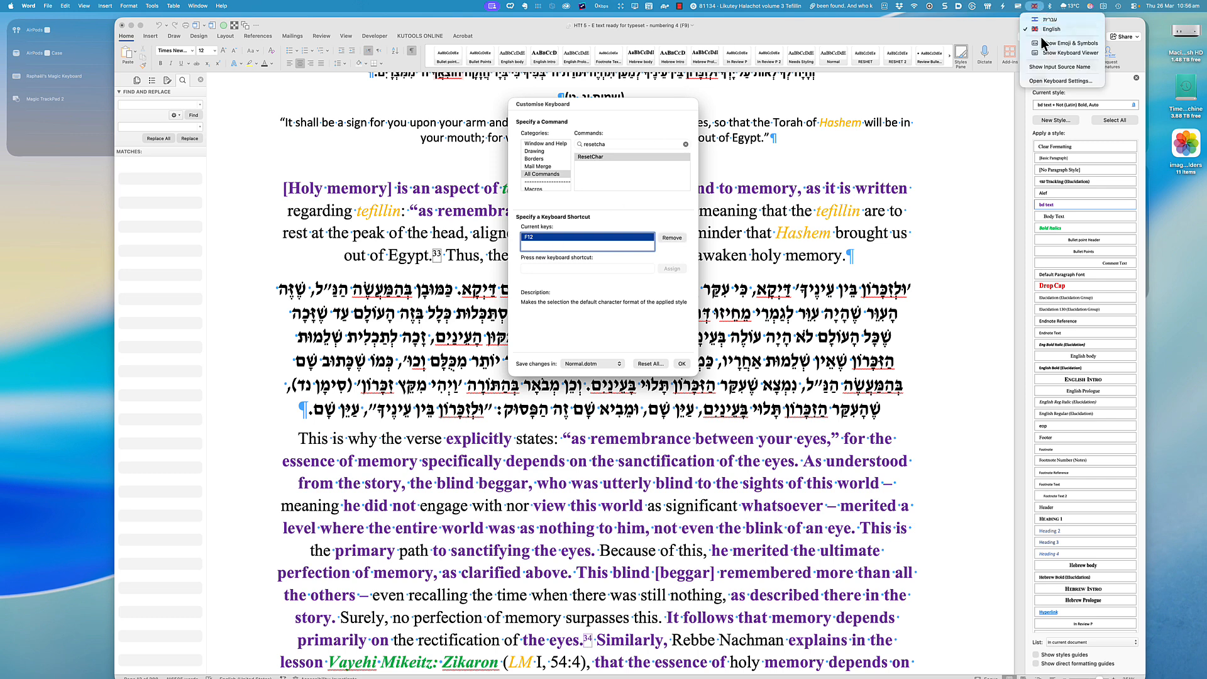
pyautogui.click(645, 204)
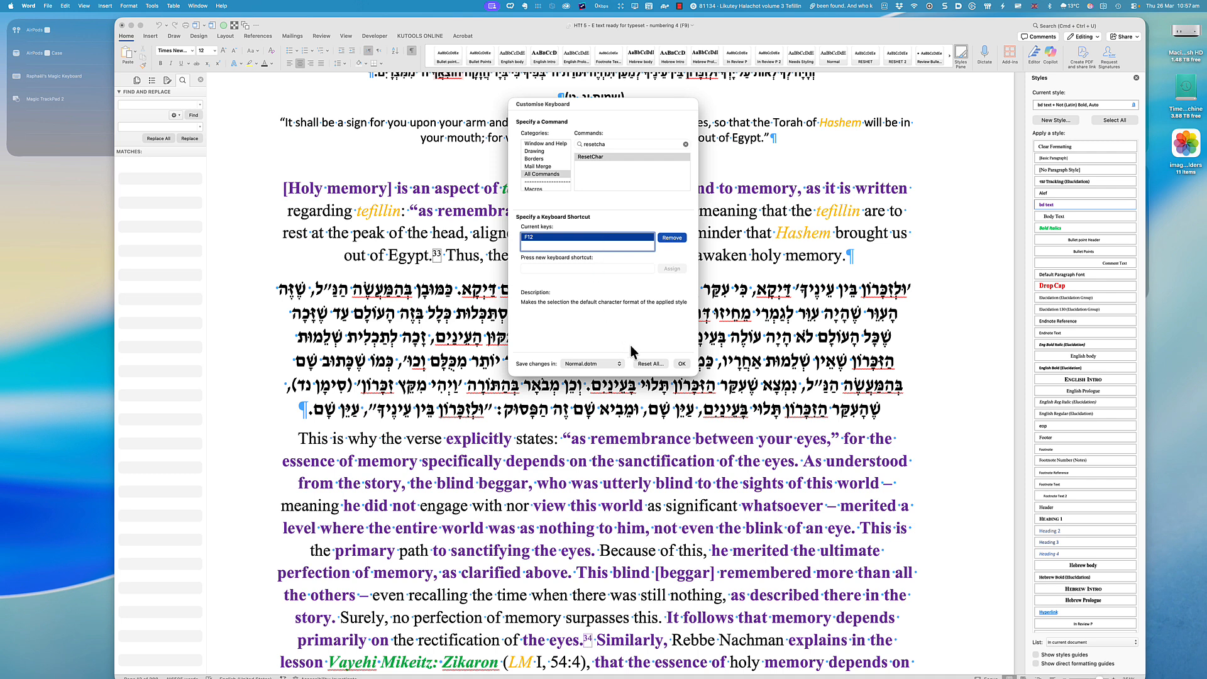
pyautogui.click(681, 364)
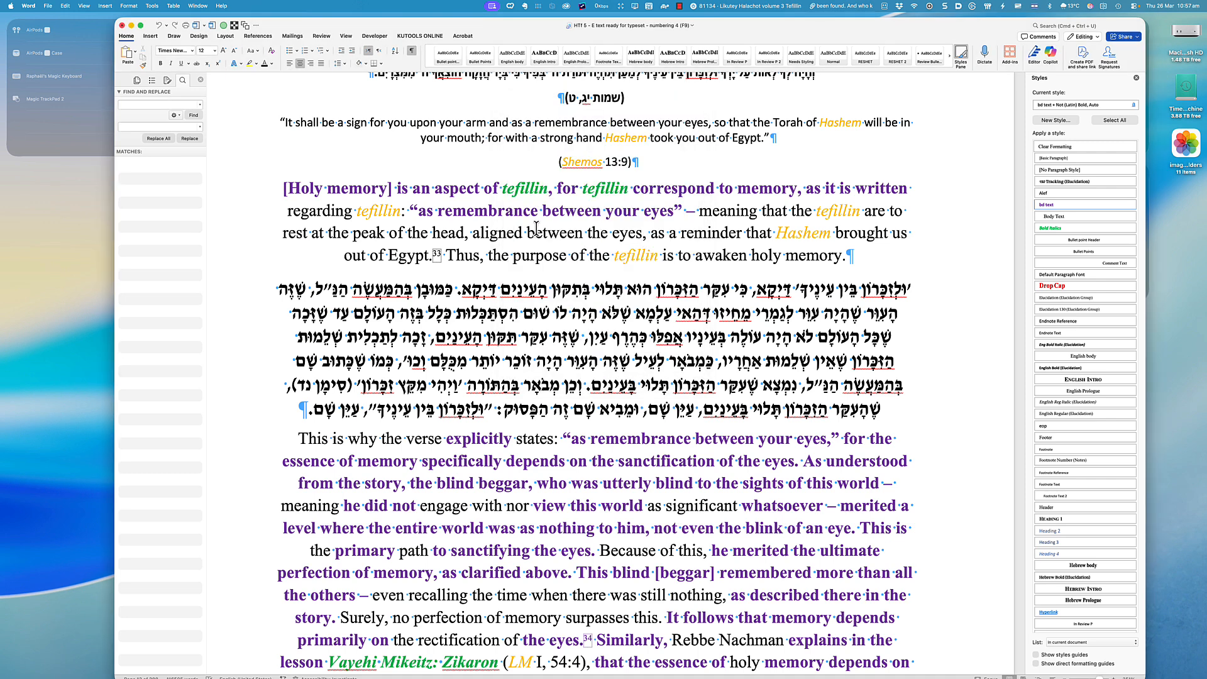
# - Clear the character style from the word "remembrance" in the first quoted phrase and check its style against the neighbouring word "between"
pyautogui.doubleClick(474, 210)
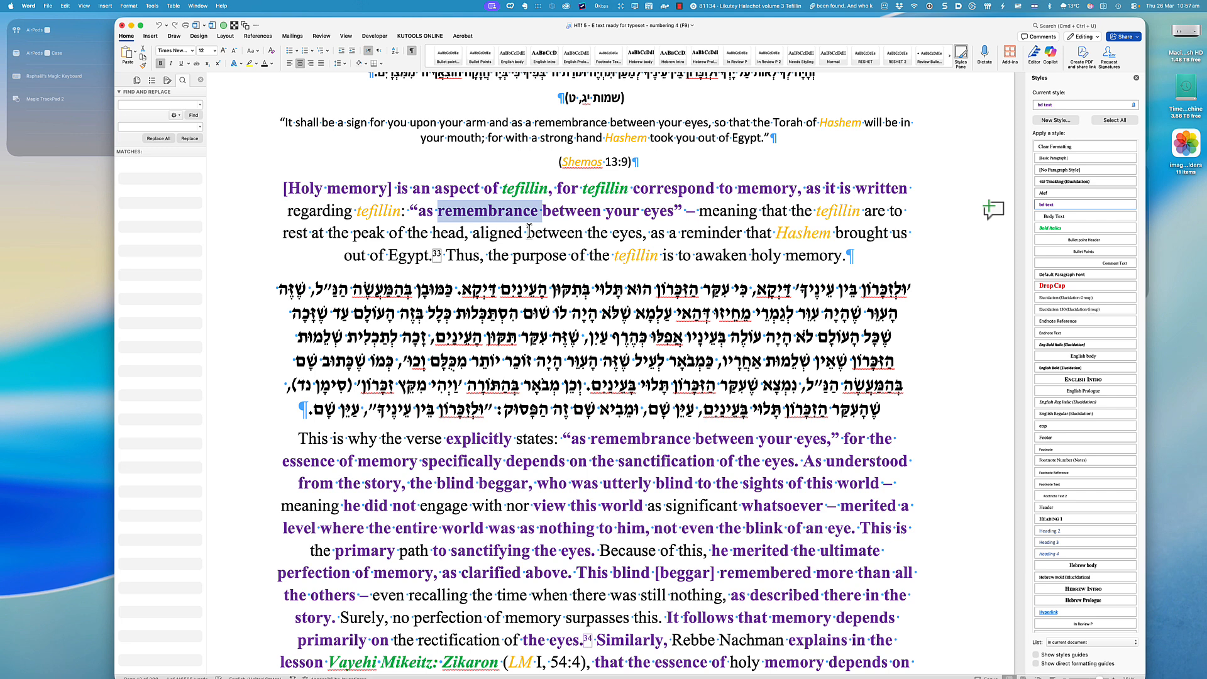
pyautogui.hotkey('ctrl', 'space')
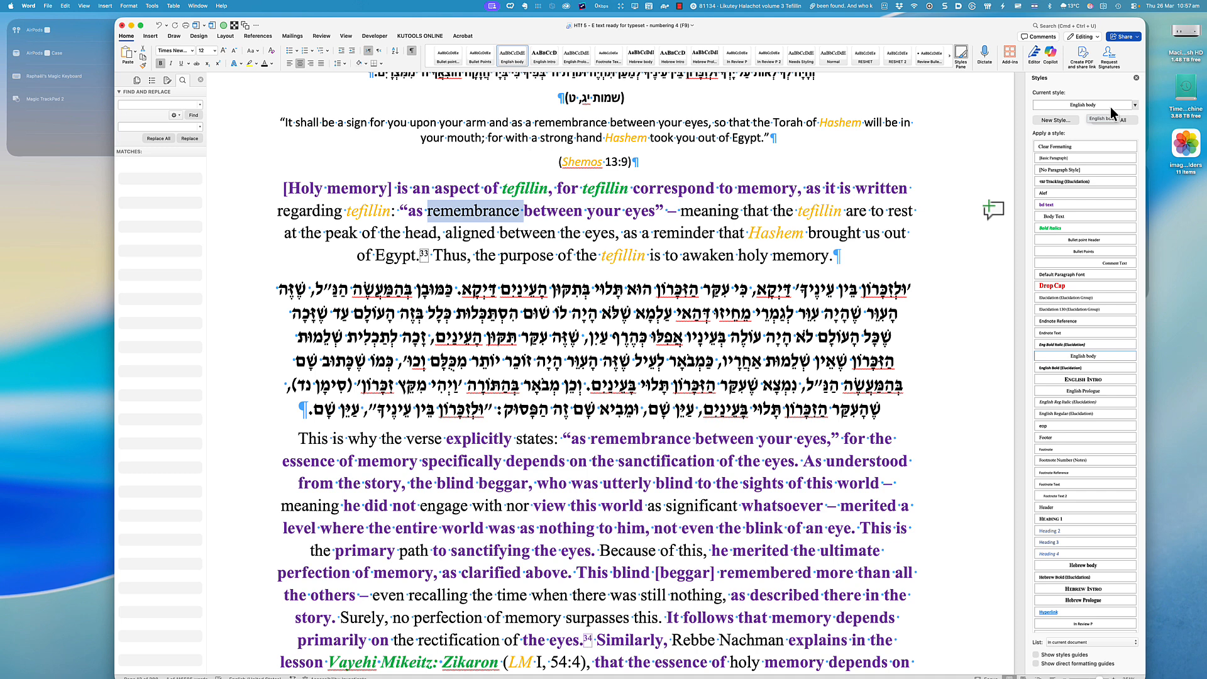
pyautogui.doubleClick(565, 214)
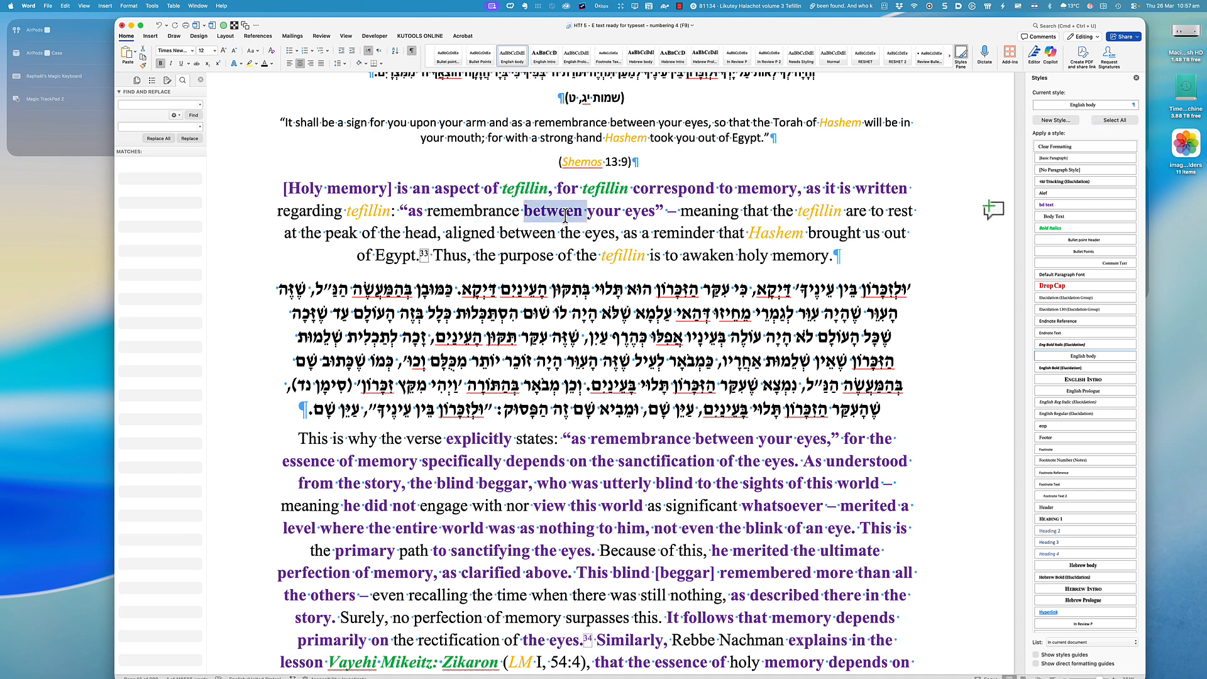
pyautogui.doubleClick(476, 211)
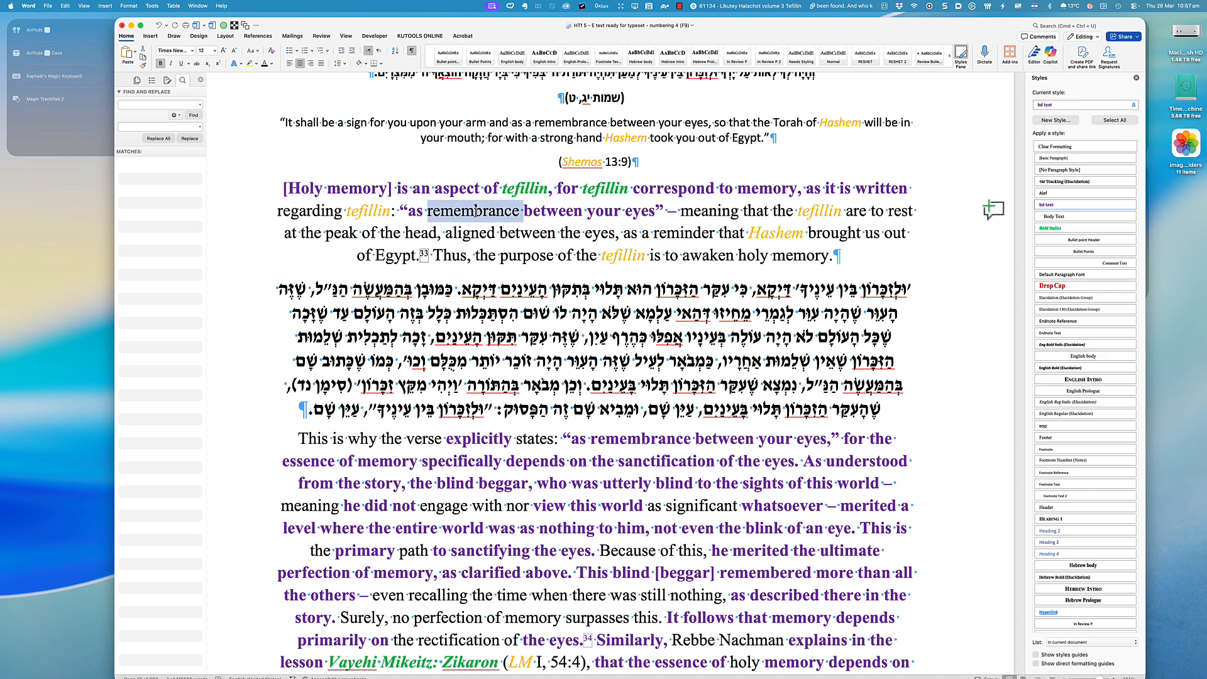
pyautogui.click(476, 211)
pyautogui.click(485, 213)
pyautogui.doubleClick(483, 211)
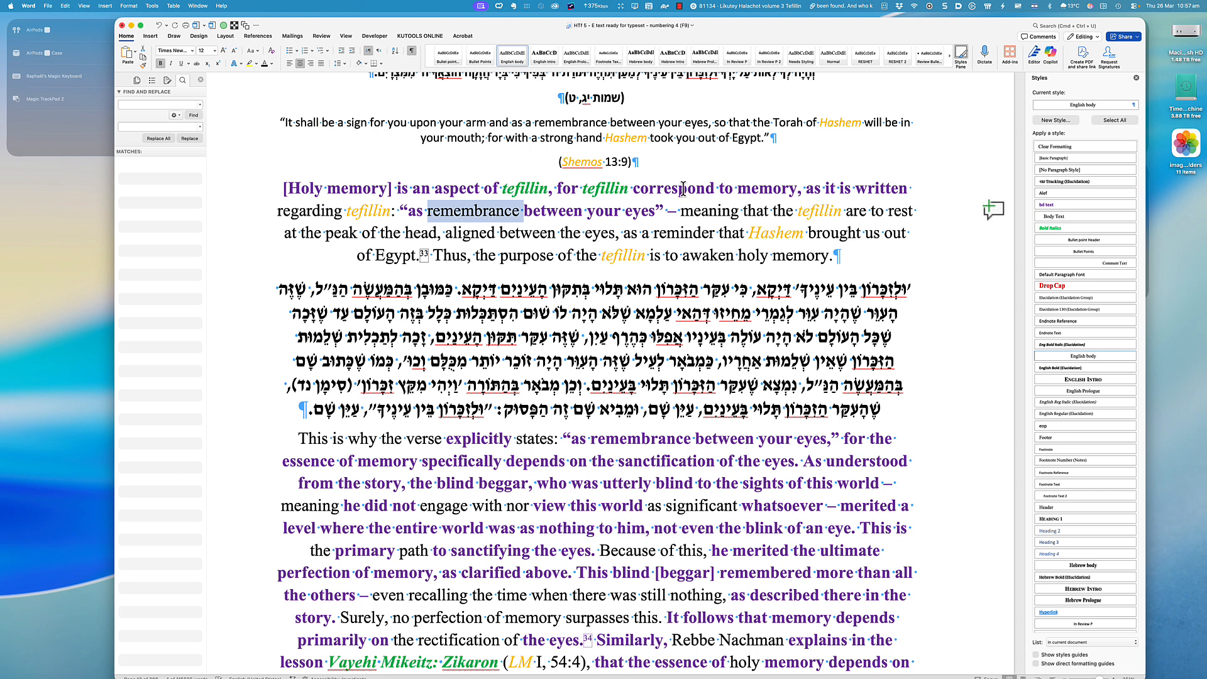
# - Compare the styles of "between" and "remembrance" again, and clear the character style from "between" in the first quoted phrase
pyautogui.doubleClick(558, 214)
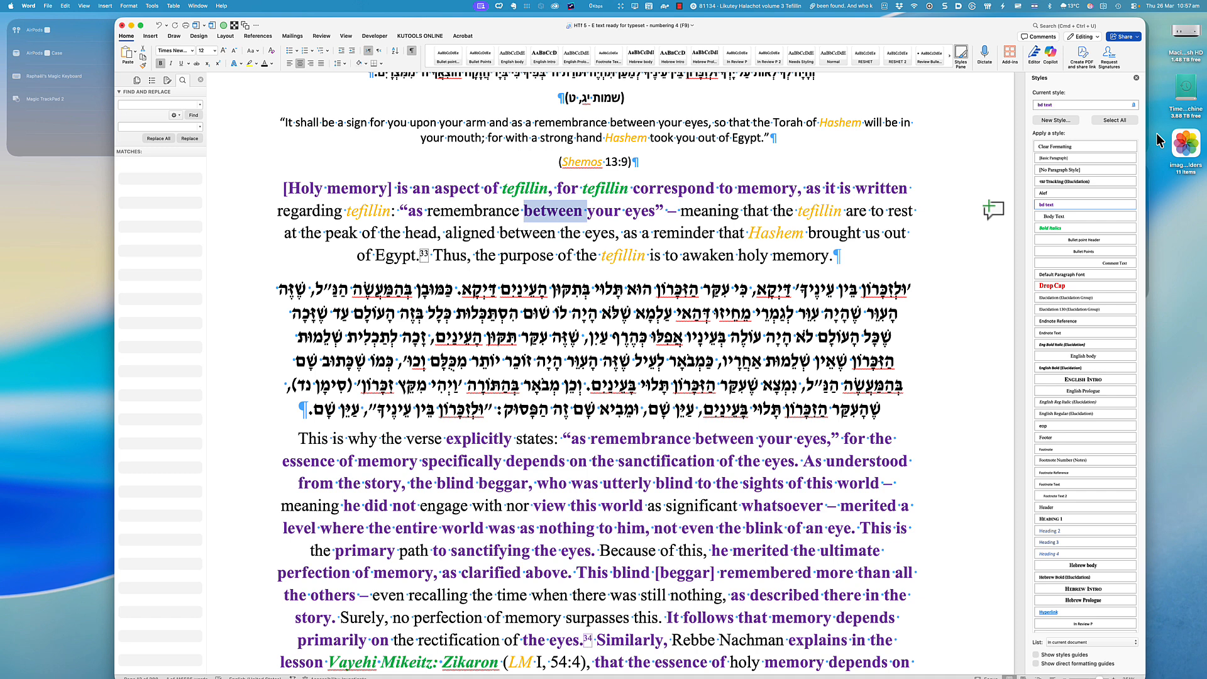
pyautogui.doubleClick(473, 213)
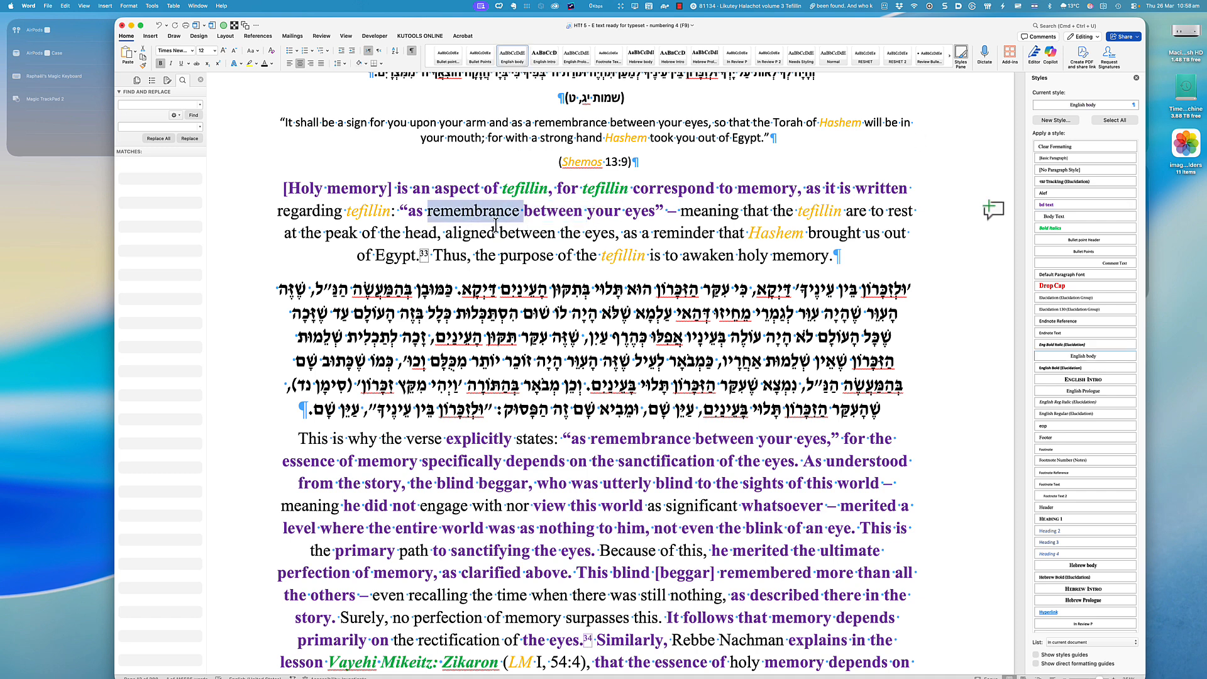
pyautogui.click(546, 212)
pyautogui.doubleClick(546, 212)
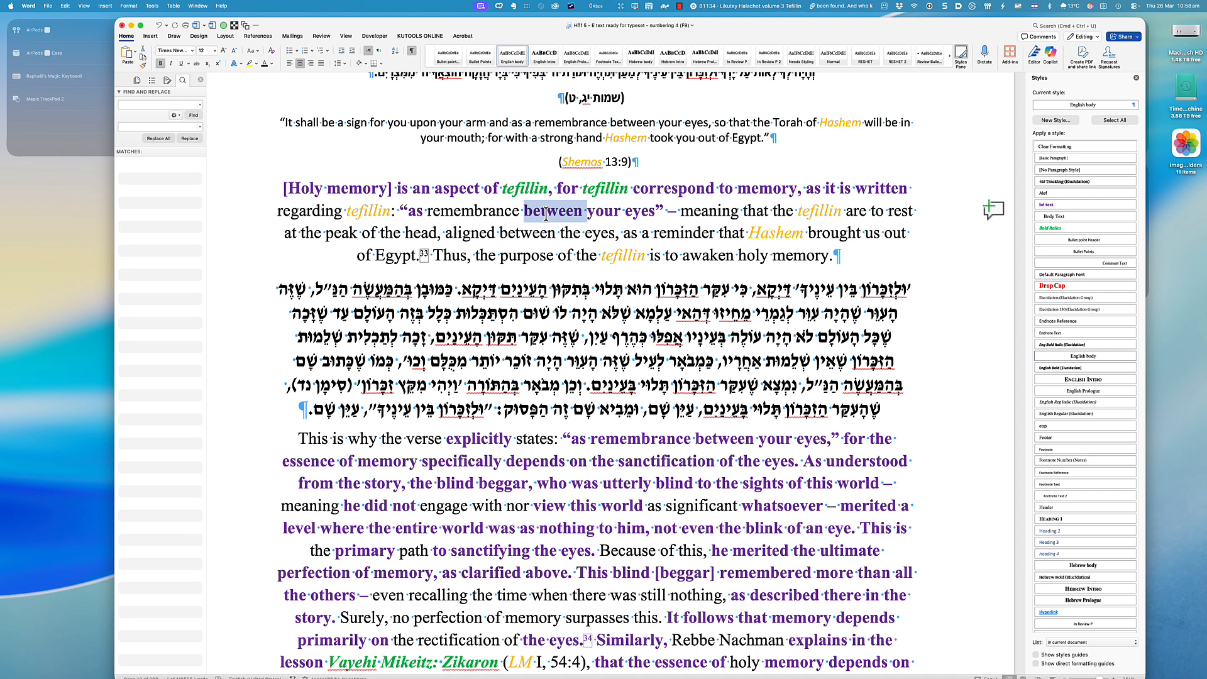
pyautogui.doubleClick(482, 210)
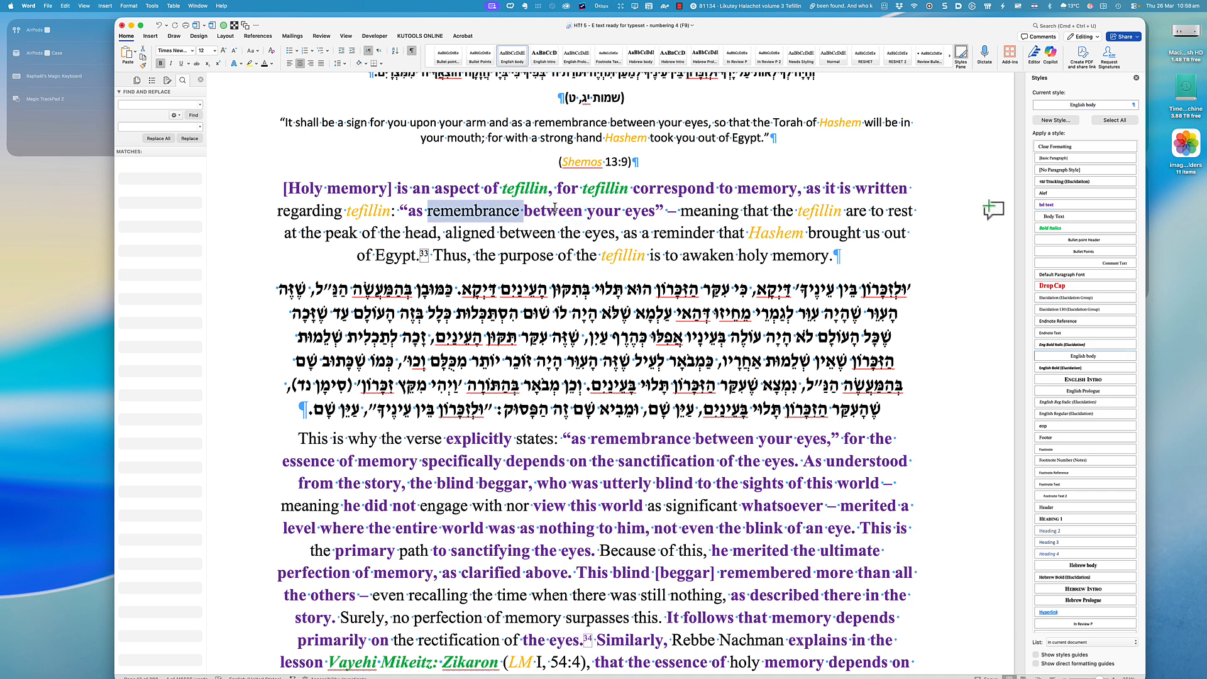
pyautogui.doubleClick(556, 207)
pyautogui.press('super+b')
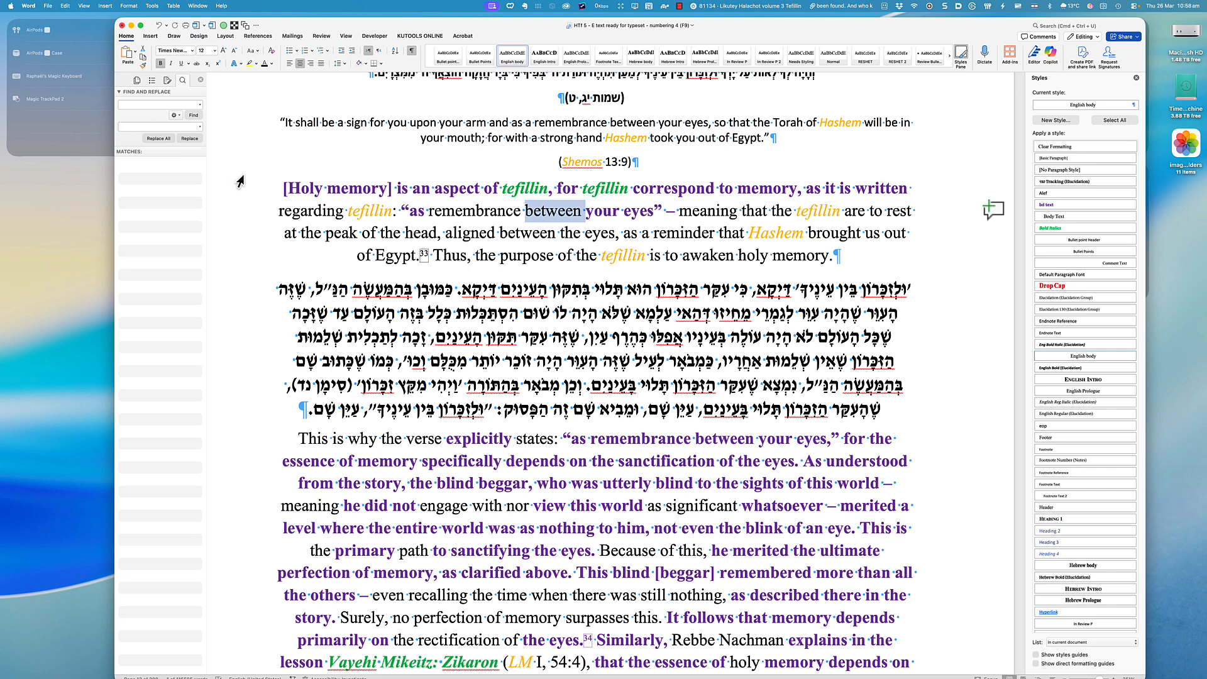
# - Find the next non-bold text in the bd text style with an advanced search, keeping the dialog clear of the match
pyautogui.click(179, 115)
pyautogui.click(198, 167)
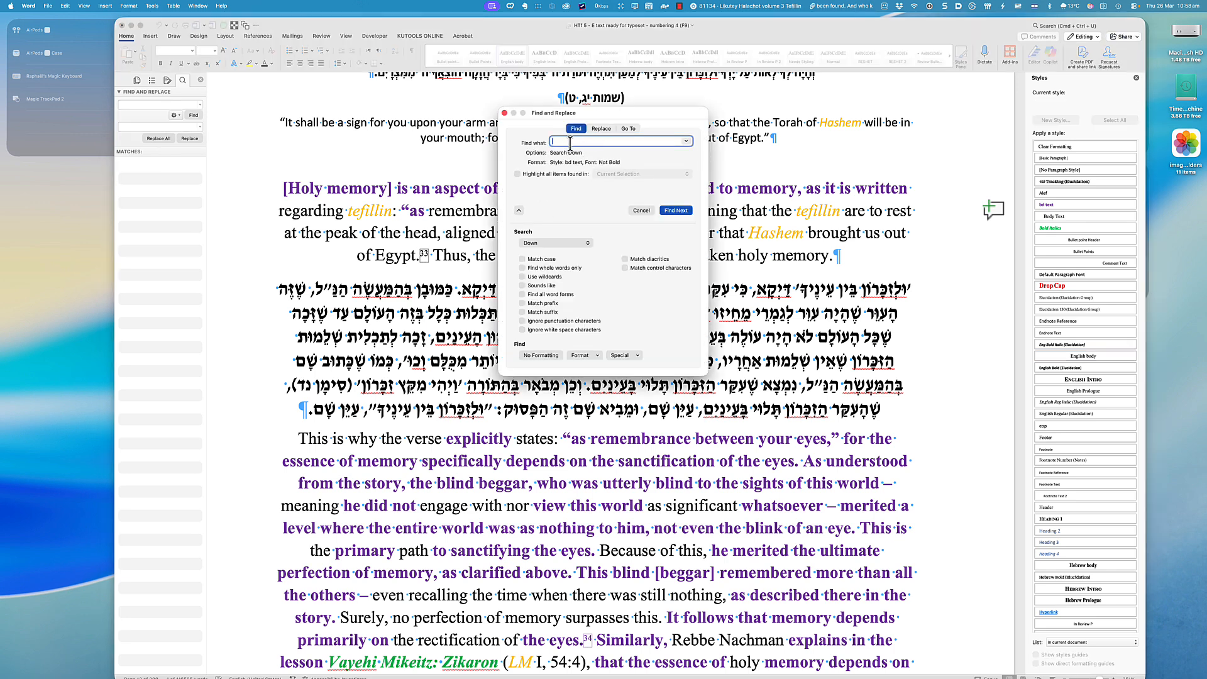
pyautogui.click(674, 210)
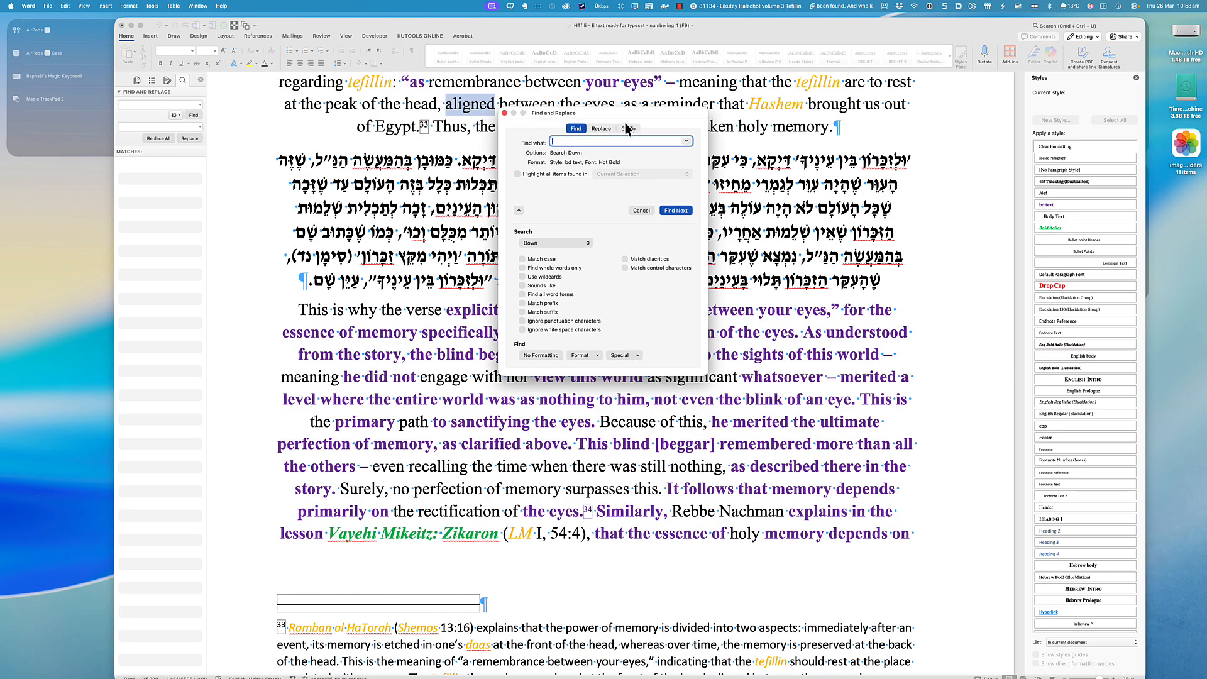
pyautogui.moveTo(619, 115); pyautogui.dragTo(722, 195)
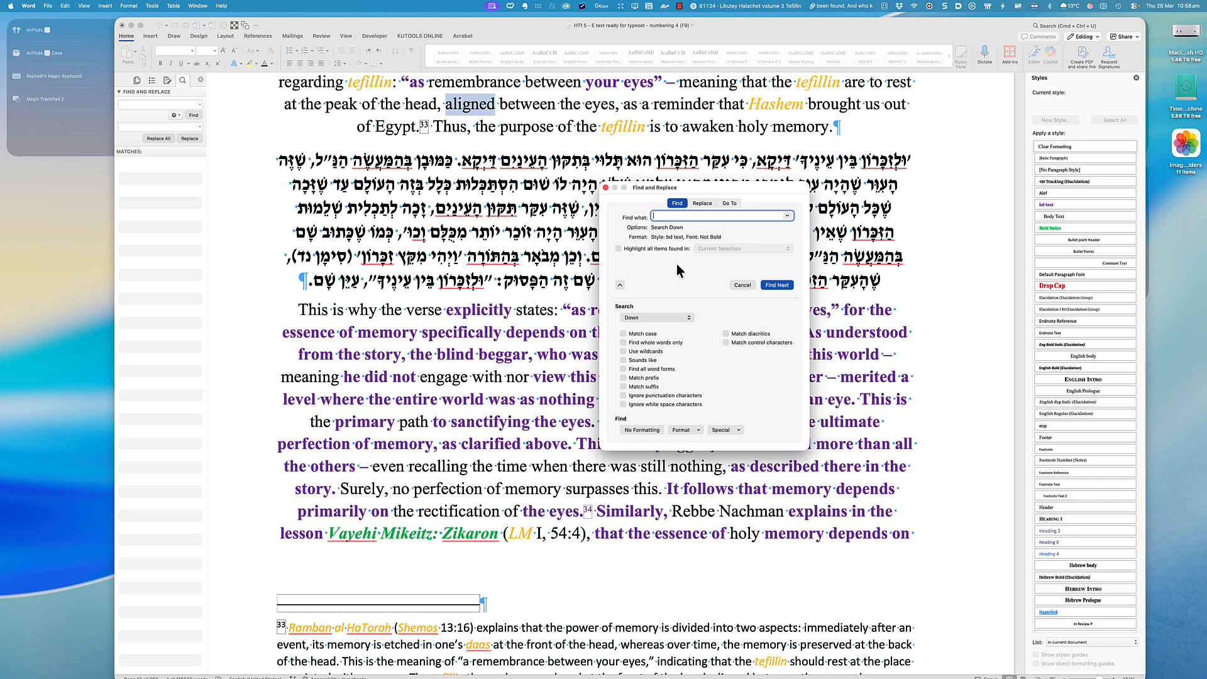
# - Set up a replacement for the non-bold bd text matches with "(no style)" as the replacement style
pyautogui.click(704, 205)
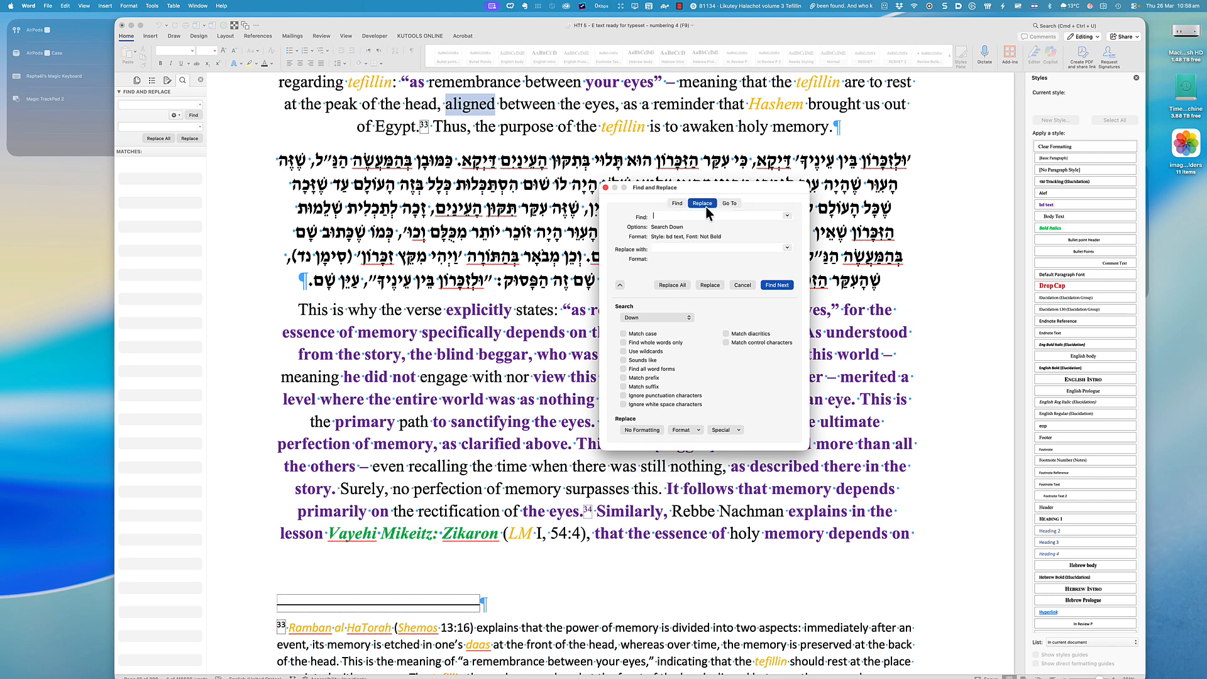
pyautogui.click(670, 247)
pyautogui.click(684, 431)
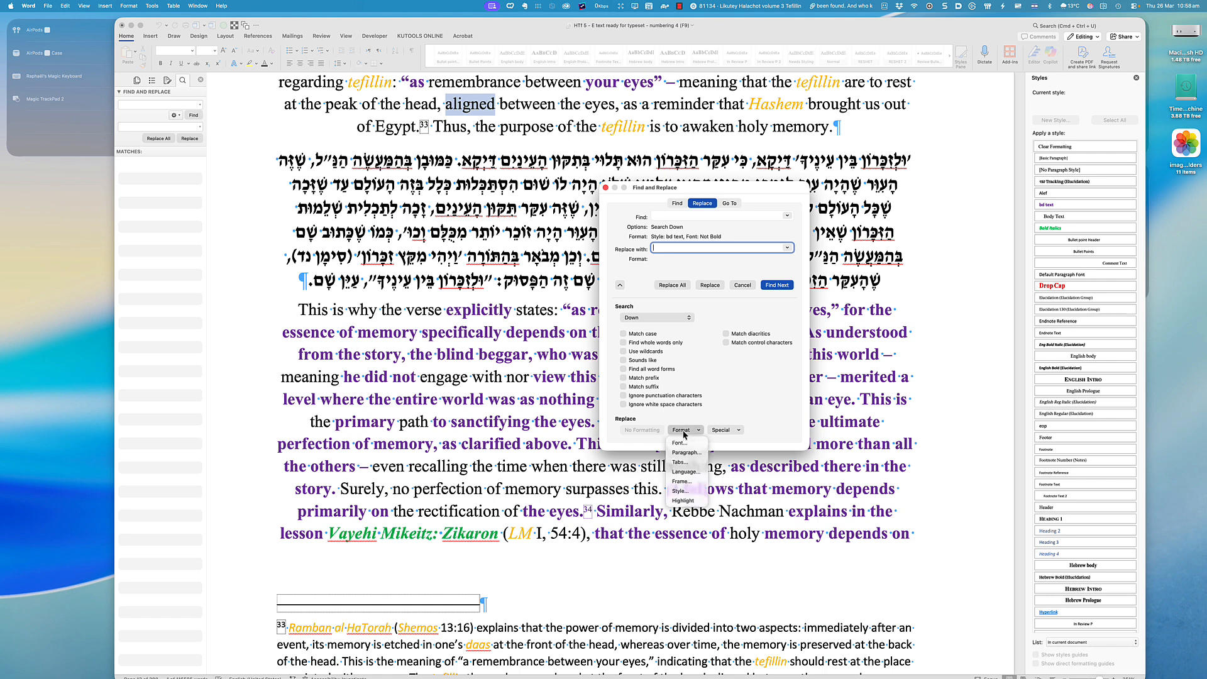
pyautogui.click(684, 492)
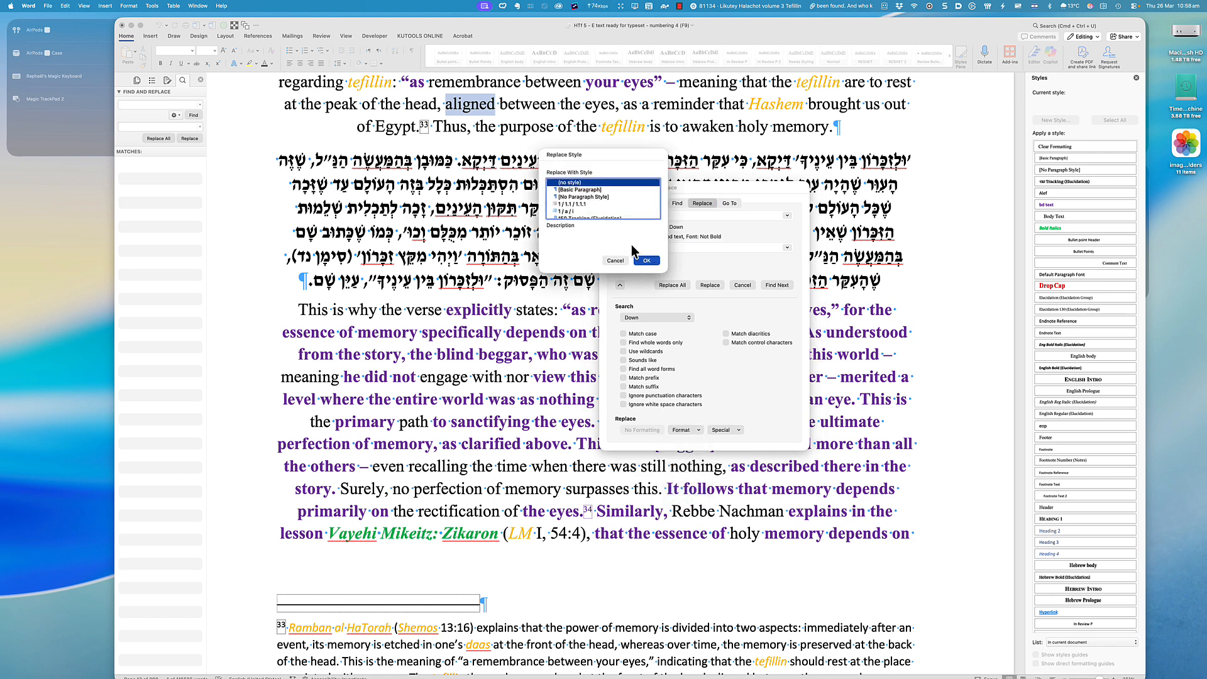
pyautogui.click(647, 261)
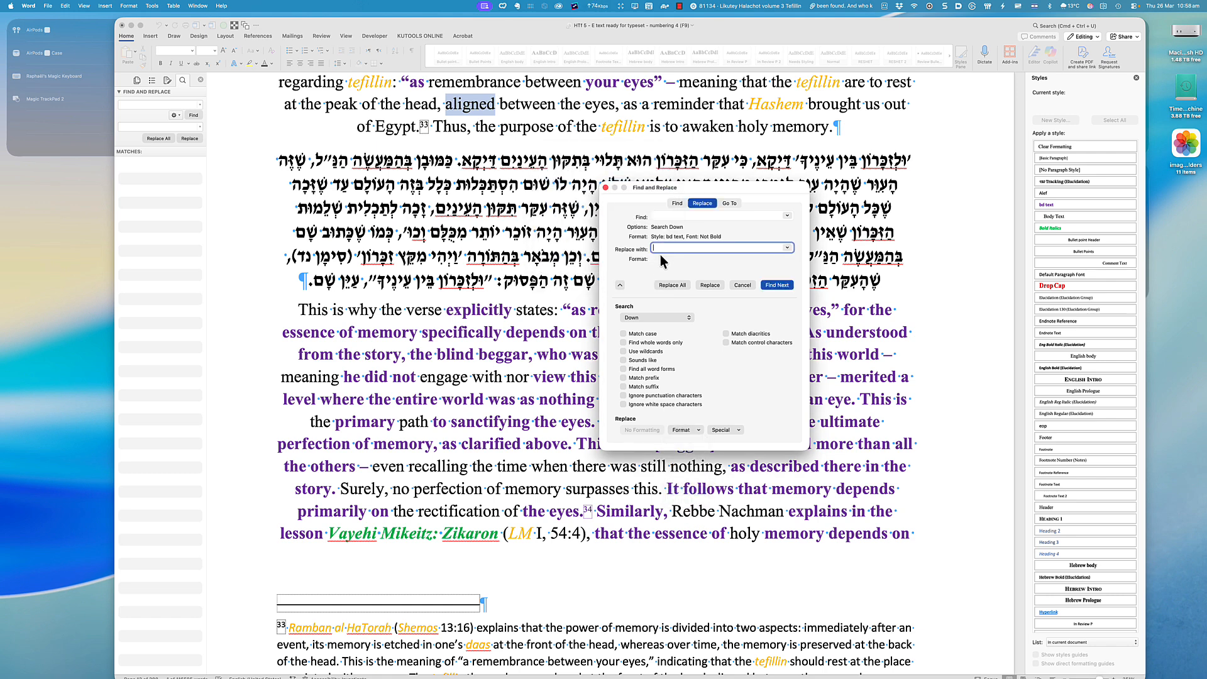
# - Open the style choice for the replacement format and search the whole style list for one that removes the bd text character style
pyautogui.click(683, 430)
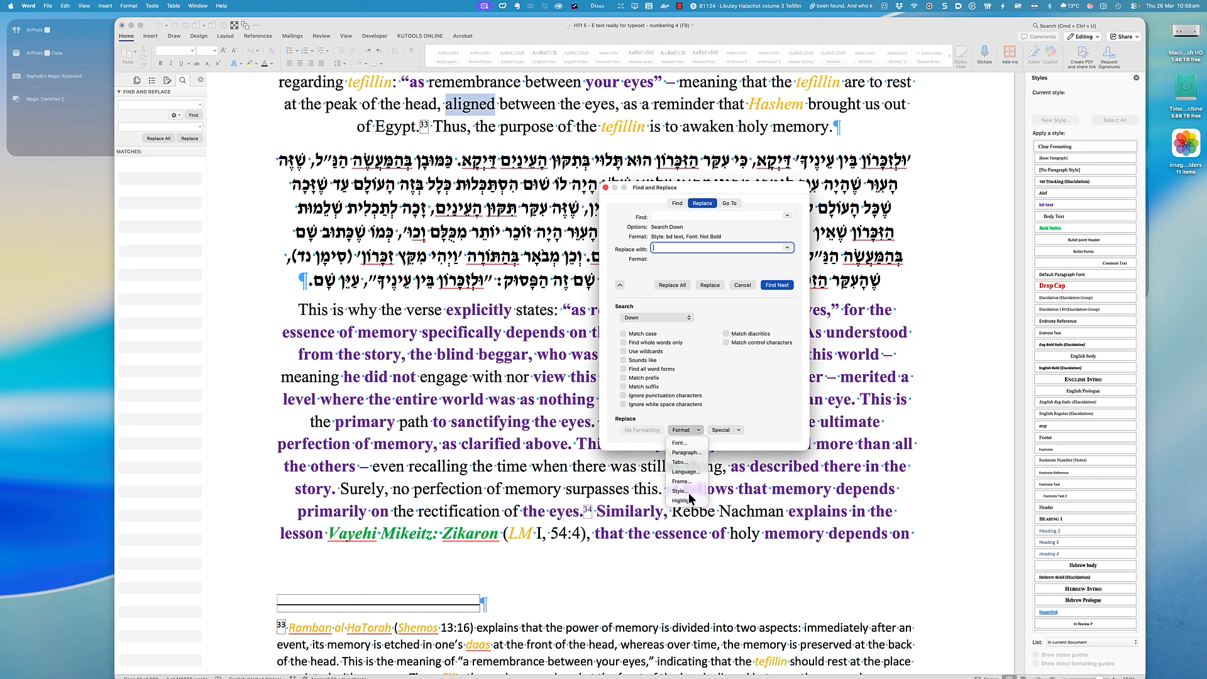
pyautogui.click(684, 491)
pyautogui.scroll(-15, 607, 199)
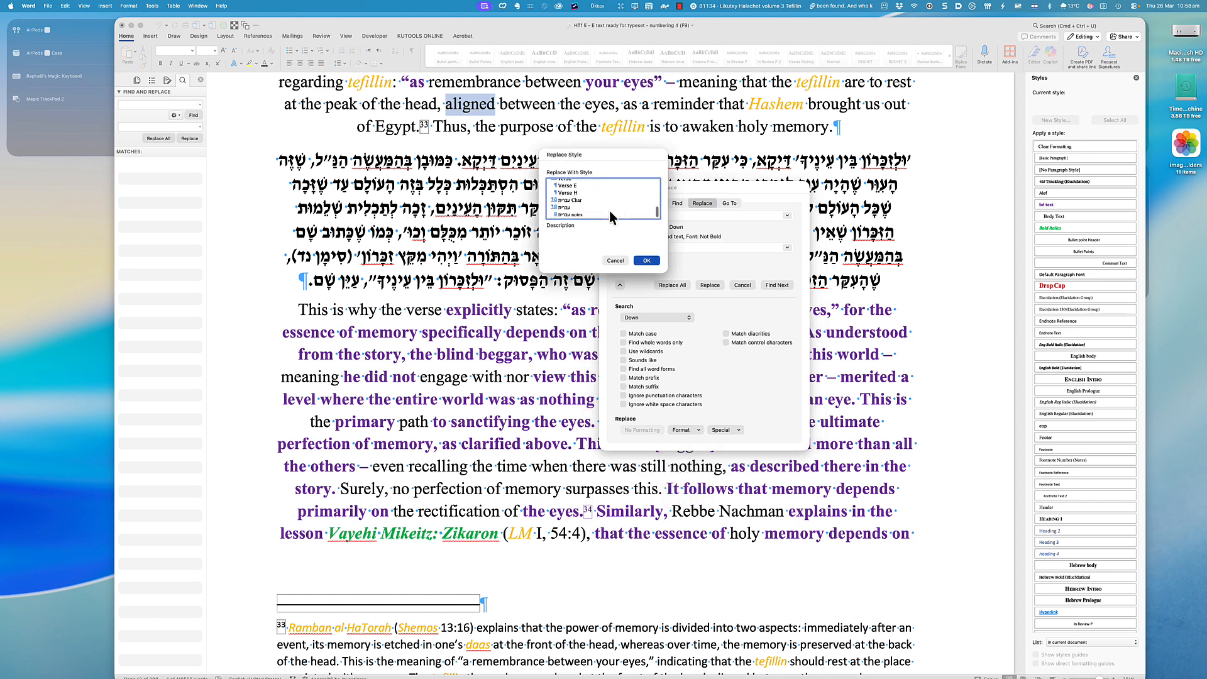
pyautogui.scroll(8, 610, 210)
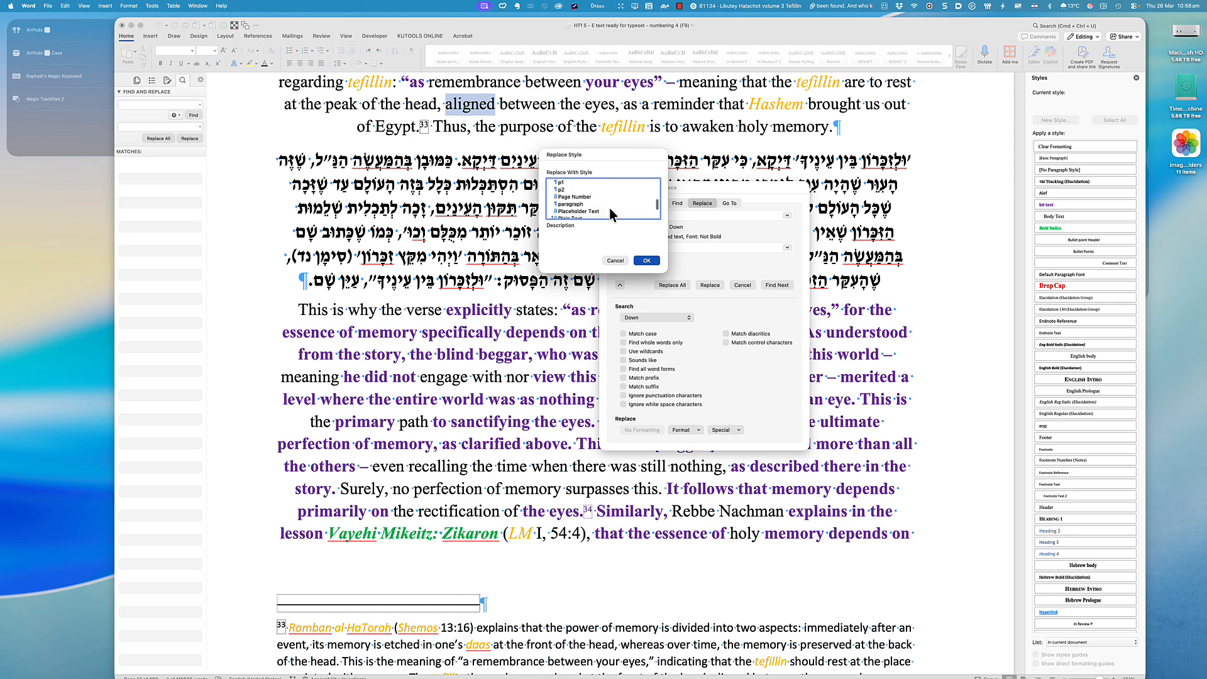
pyautogui.scroll(10, 610, 208)
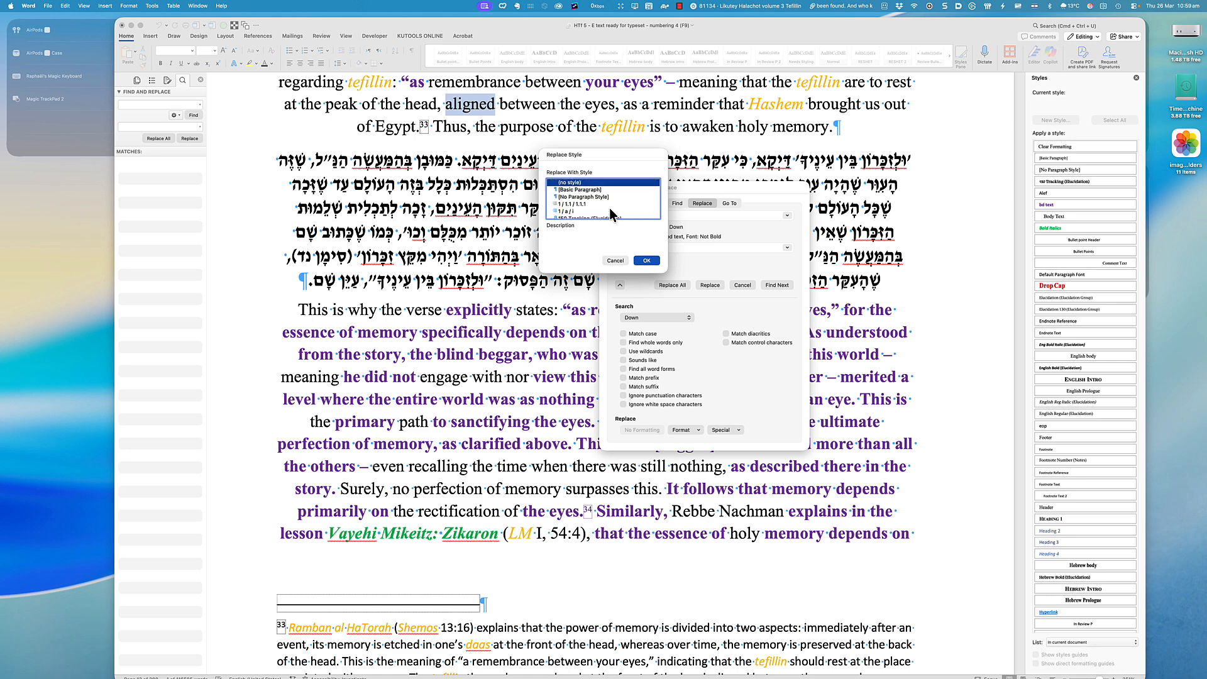
pyautogui.scroll(-3, 605, 203)
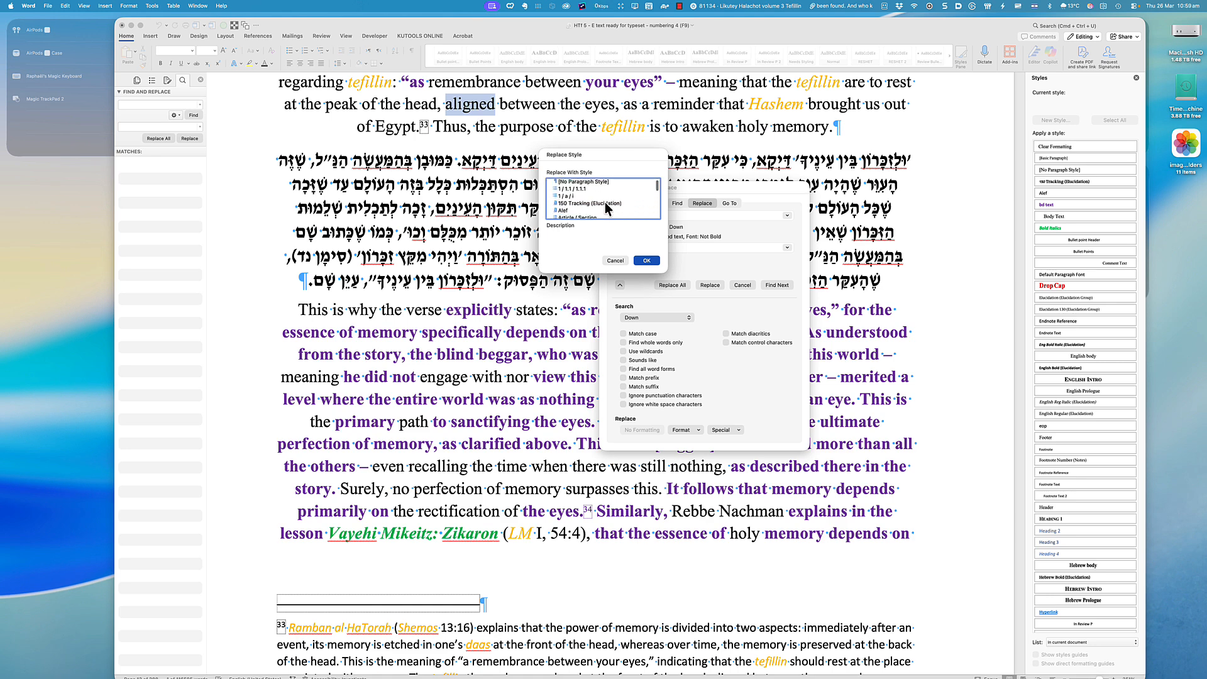
pyautogui.scroll(-5, 605, 202)
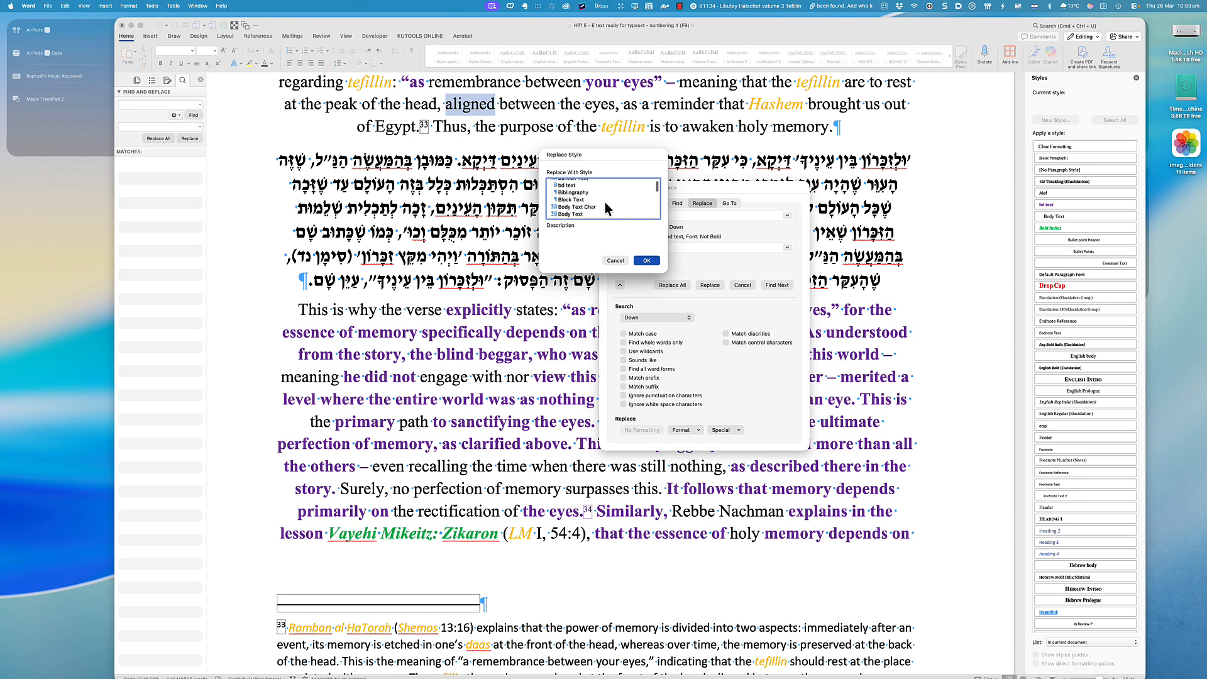
pyautogui.scroll(-8, 606, 206)
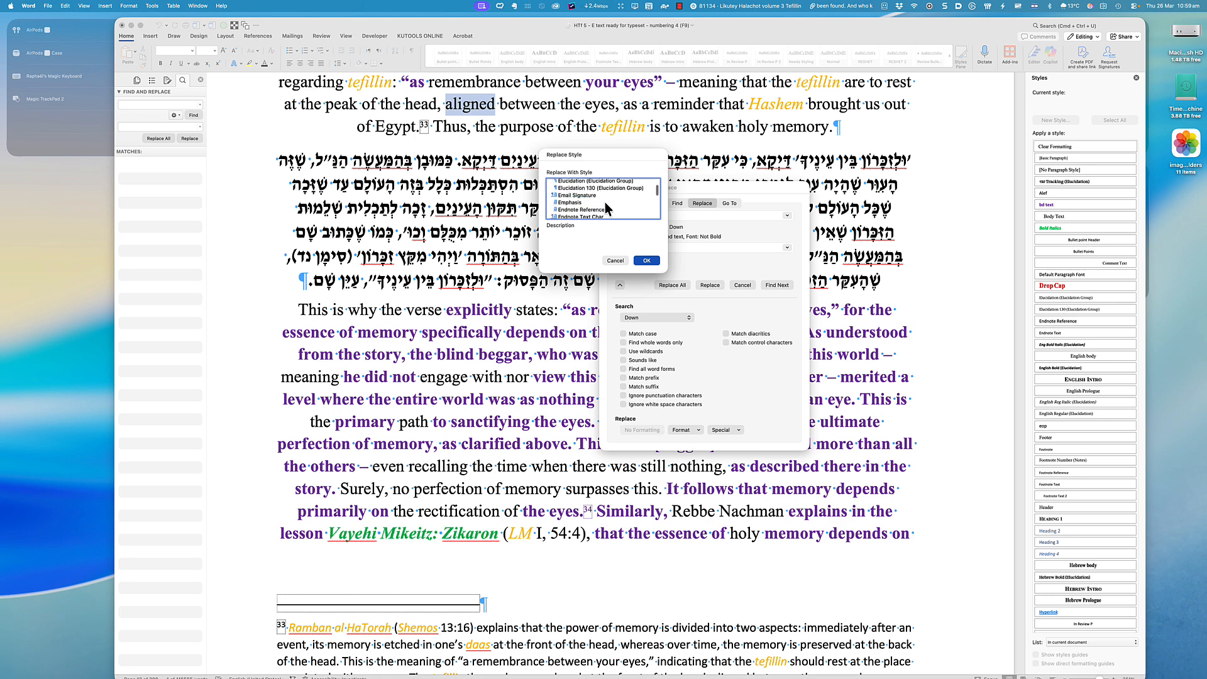
pyautogui.scroll(-10, 605, 202)
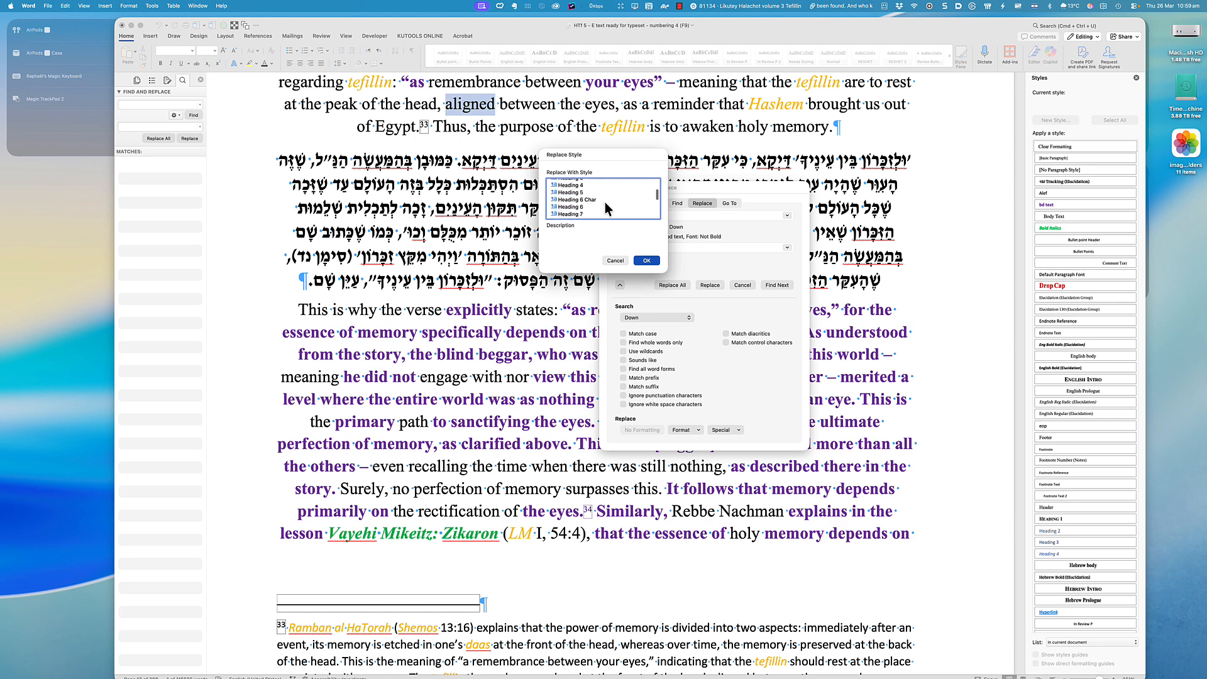
pyautogui.scroll(-8, 605, 202)
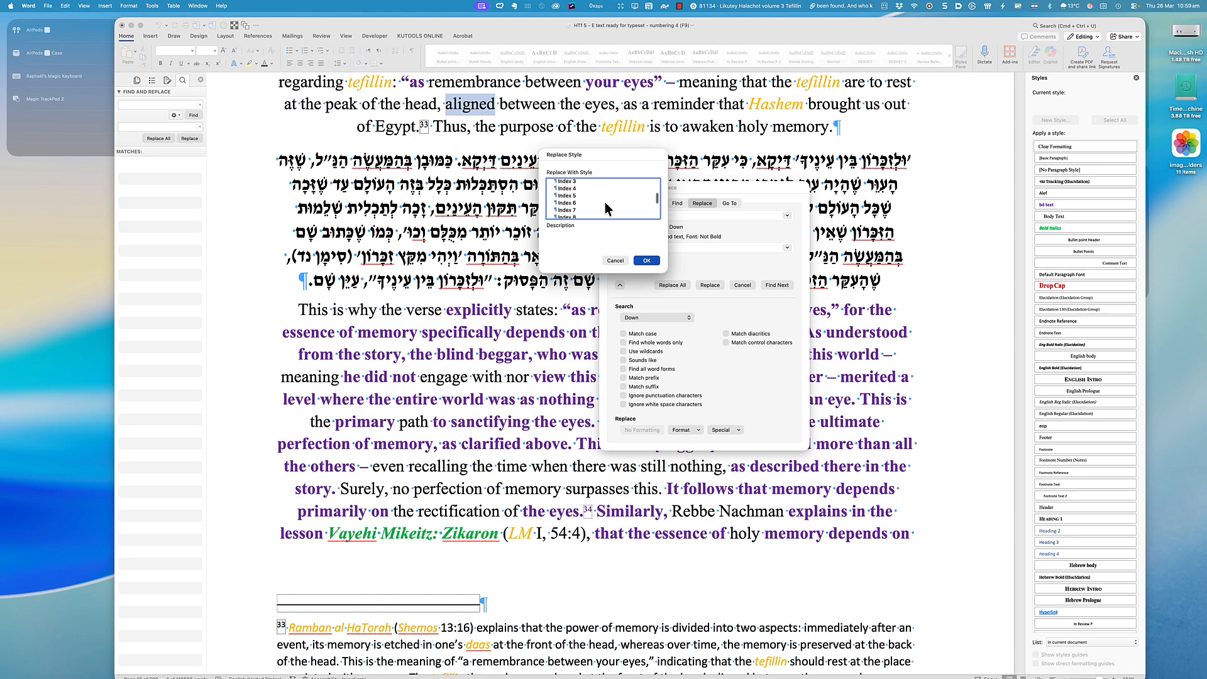
pyautogui.scroll(-8, 605, 202)
pyautogui.scroll(-6, 605, 202)
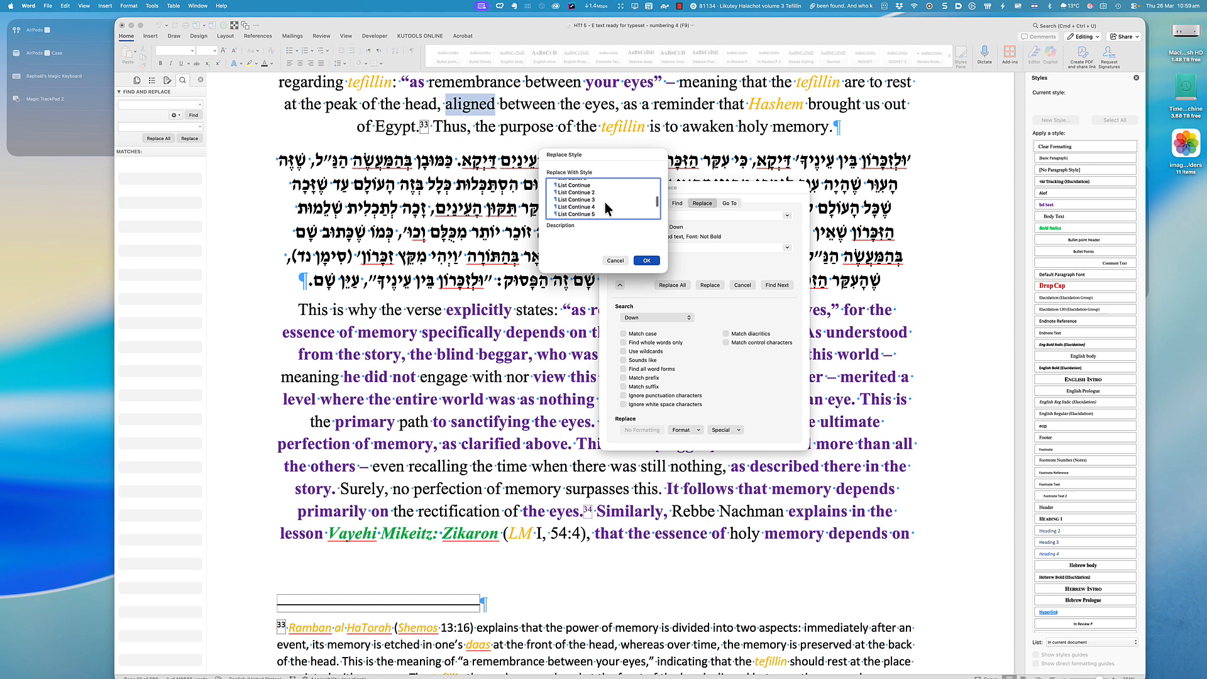
pyautogui.scroll(-5, 605, 201)
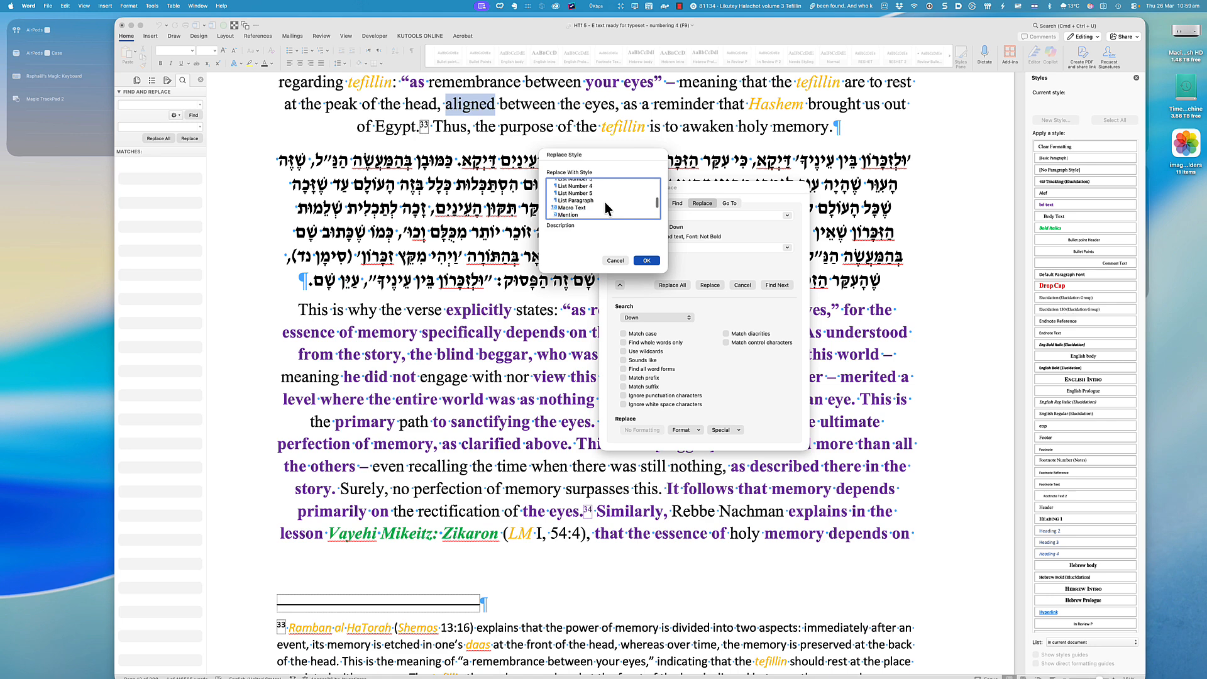
pyautogui.scroll(-5, 605, 202)
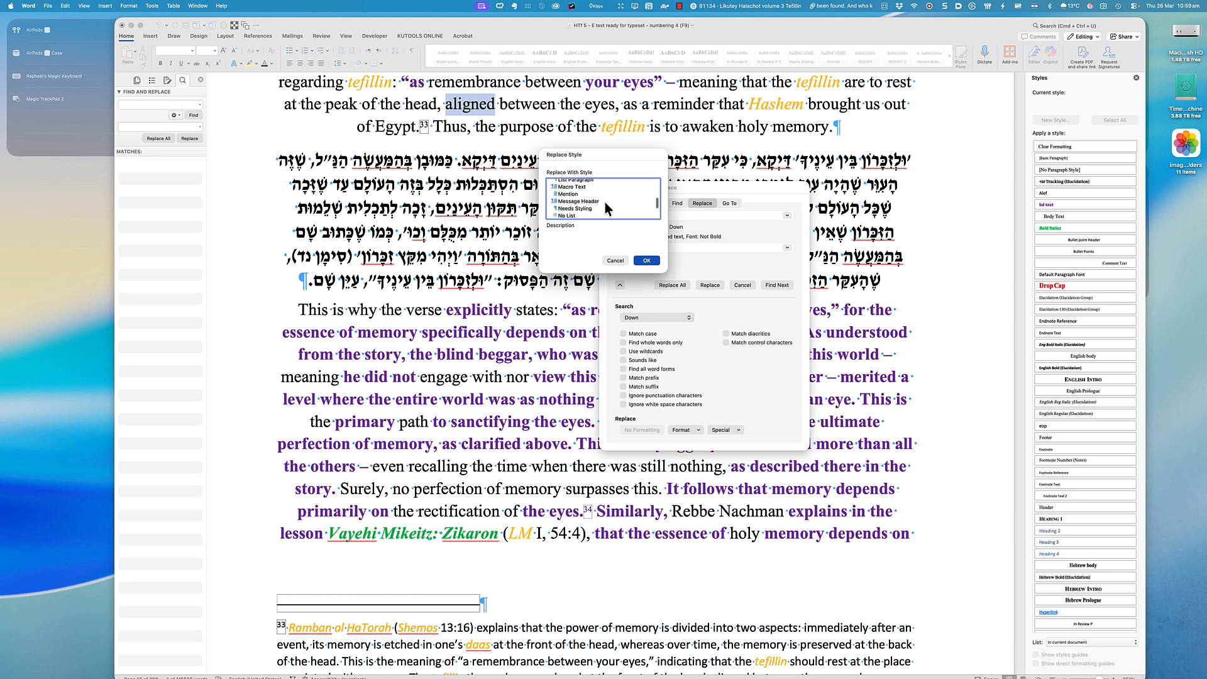
pyautogui.scroll(-1, 605, 202)
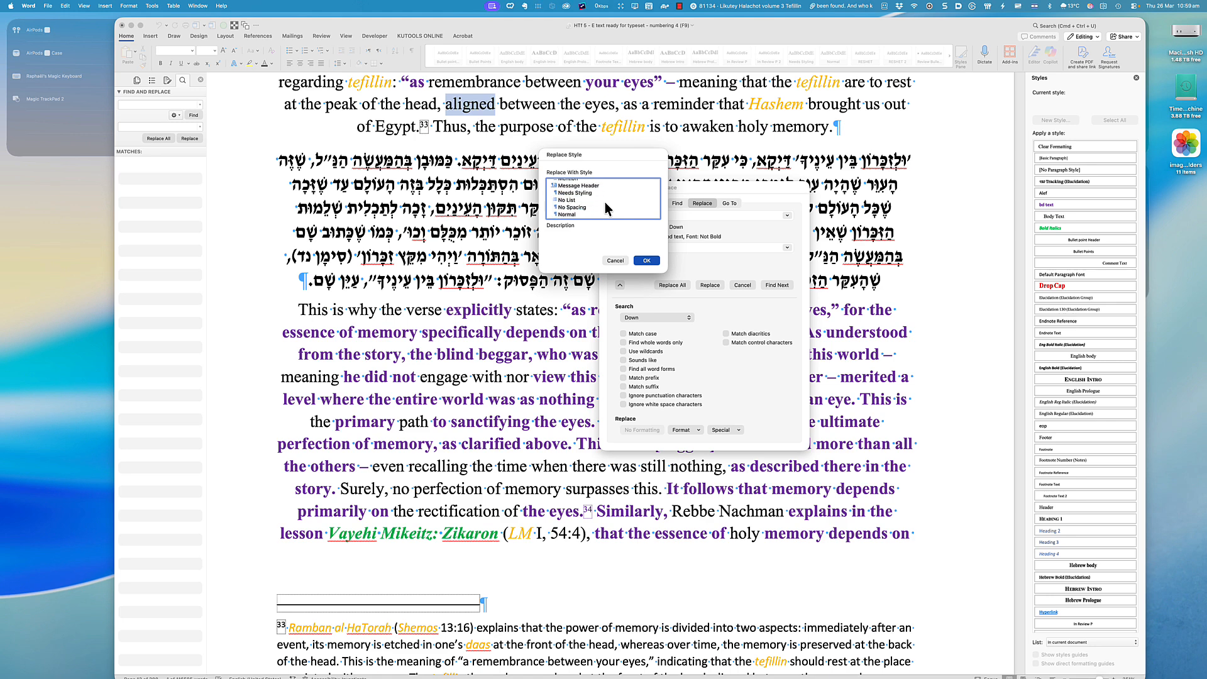
pyautogui.scroll(-1, 605, 202)
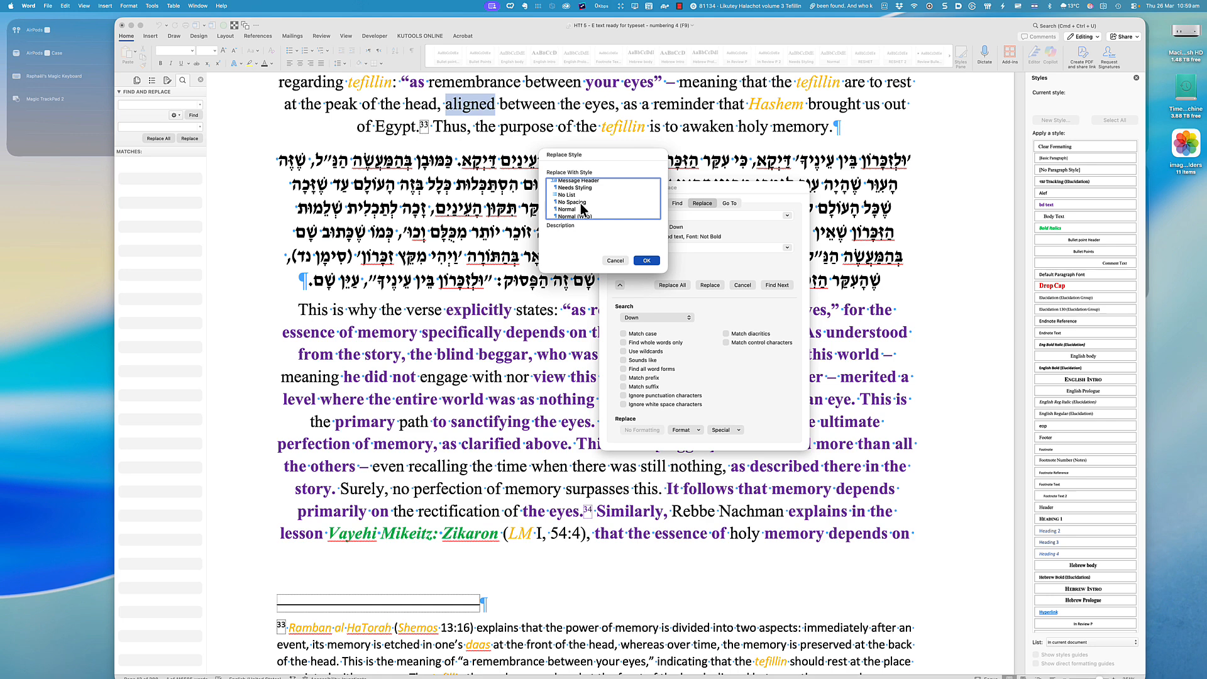
pyautogui.scroll(1, 586, 200)
pyautogui.scroll(-6, 585, 199)
pyautogui.scroll(-5, 586, 201)
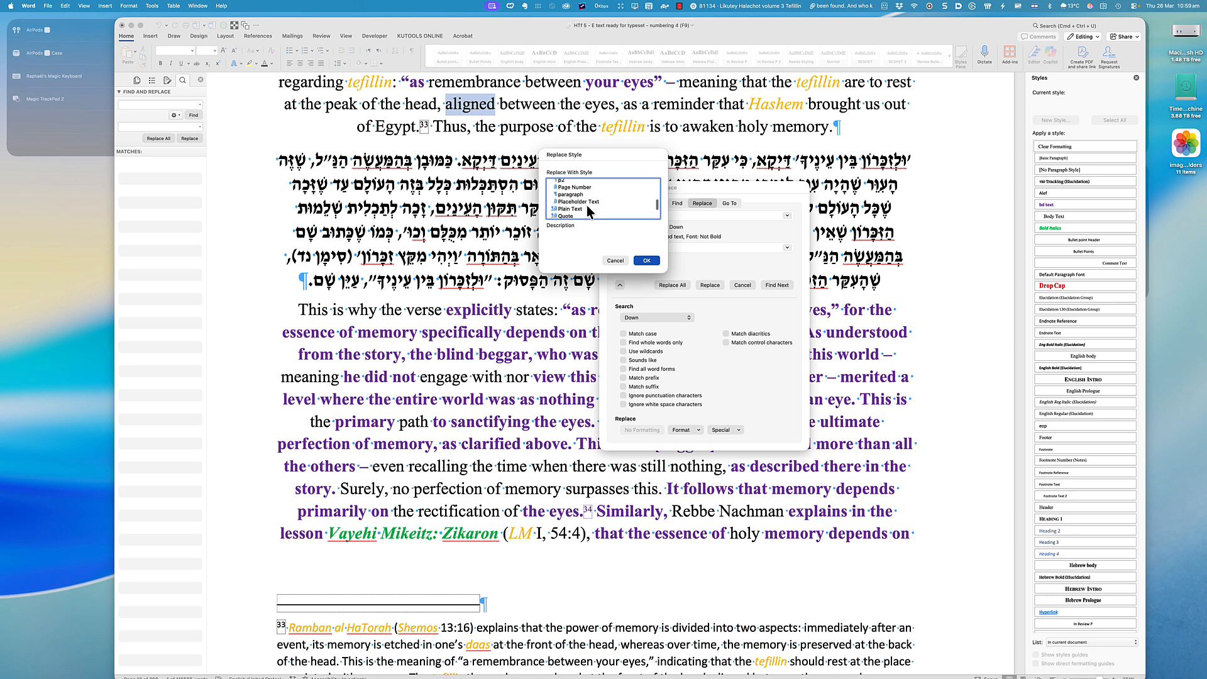
pyautogui.scroll(-10, 589, 210)
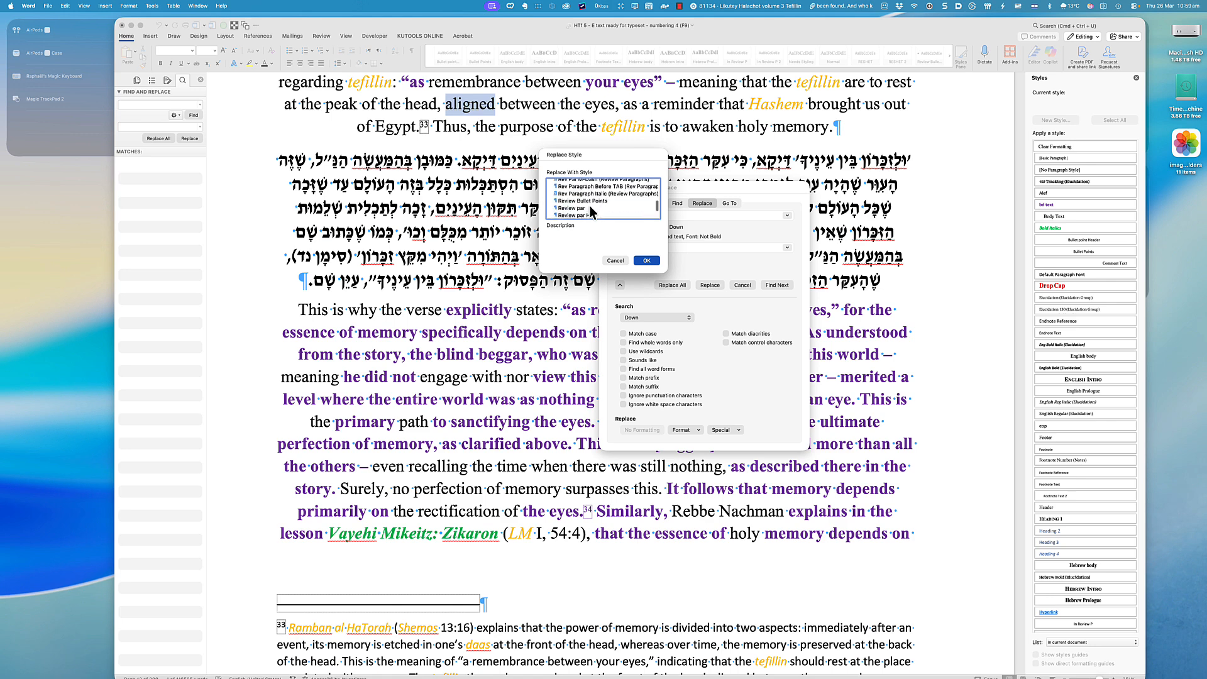
pyautogui.scroll(-10, 592, 212)
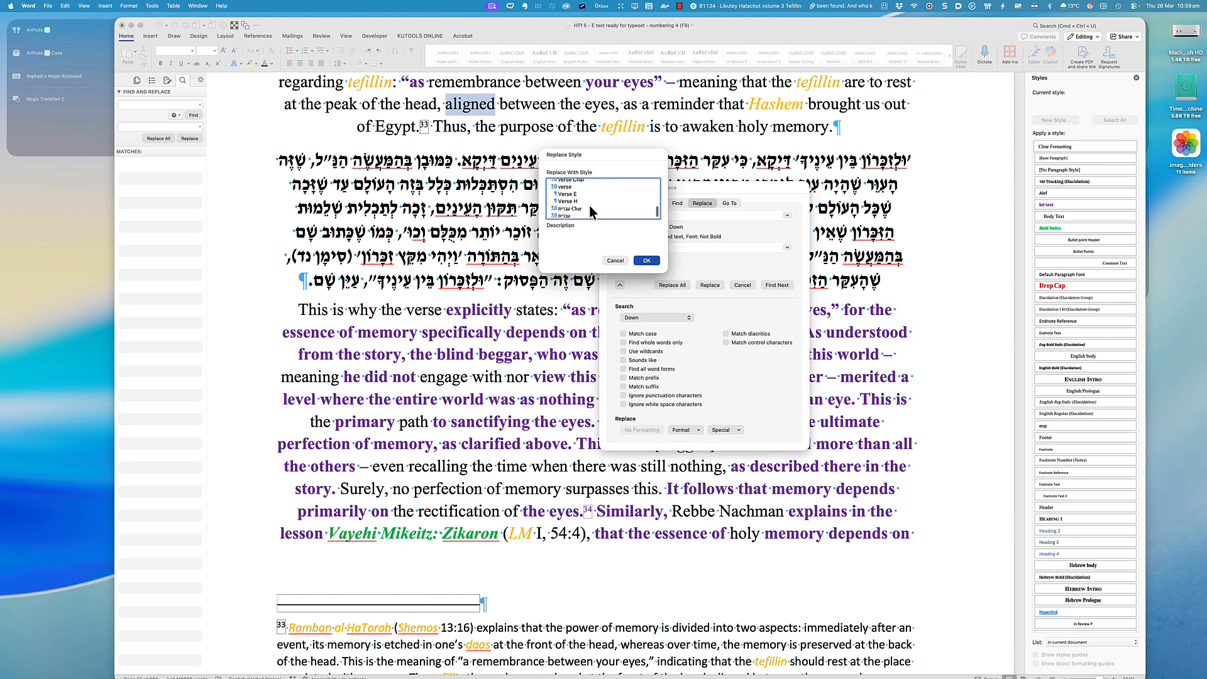
pyautogui.scroll(8, 595, 207)
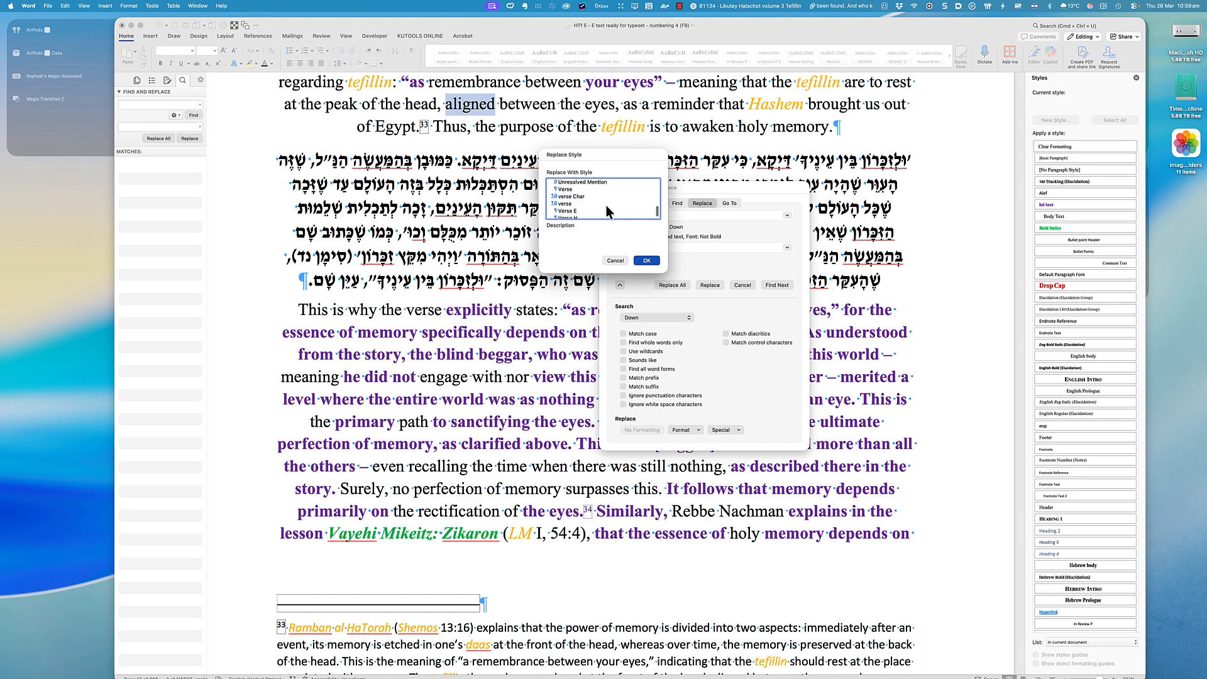
pyautogui.scroll(10, 609, 211)
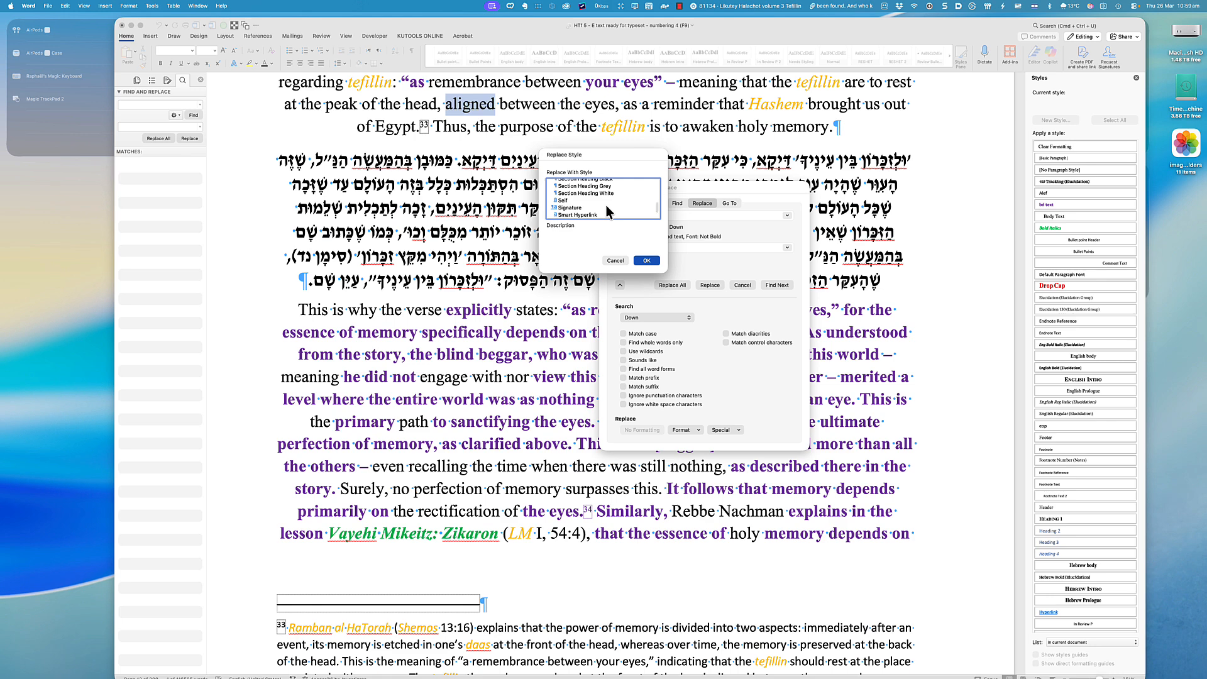
# - Look through the replacement style list from the start again for a neutral character style, and leave the list without choosing one
pyautogui.scroll(-5, 609, 205)
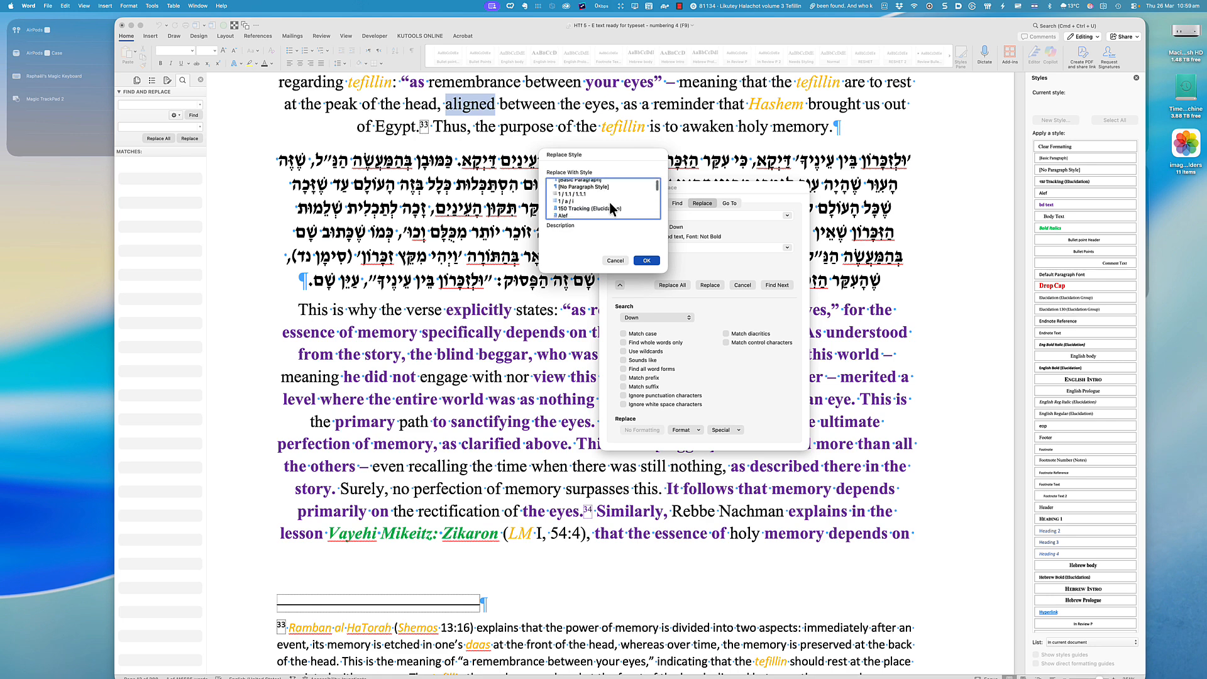
pyautogui.scroll(-5, 609, 201)
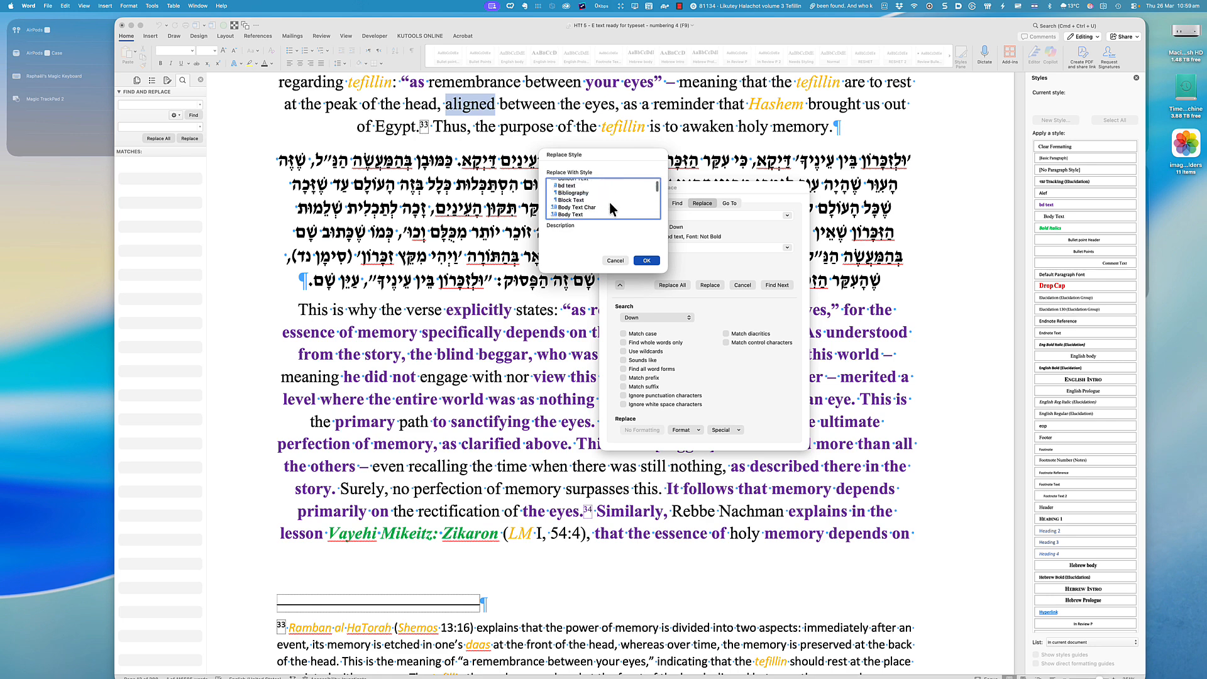
pyautogui.scroll(-5, 609, 202)
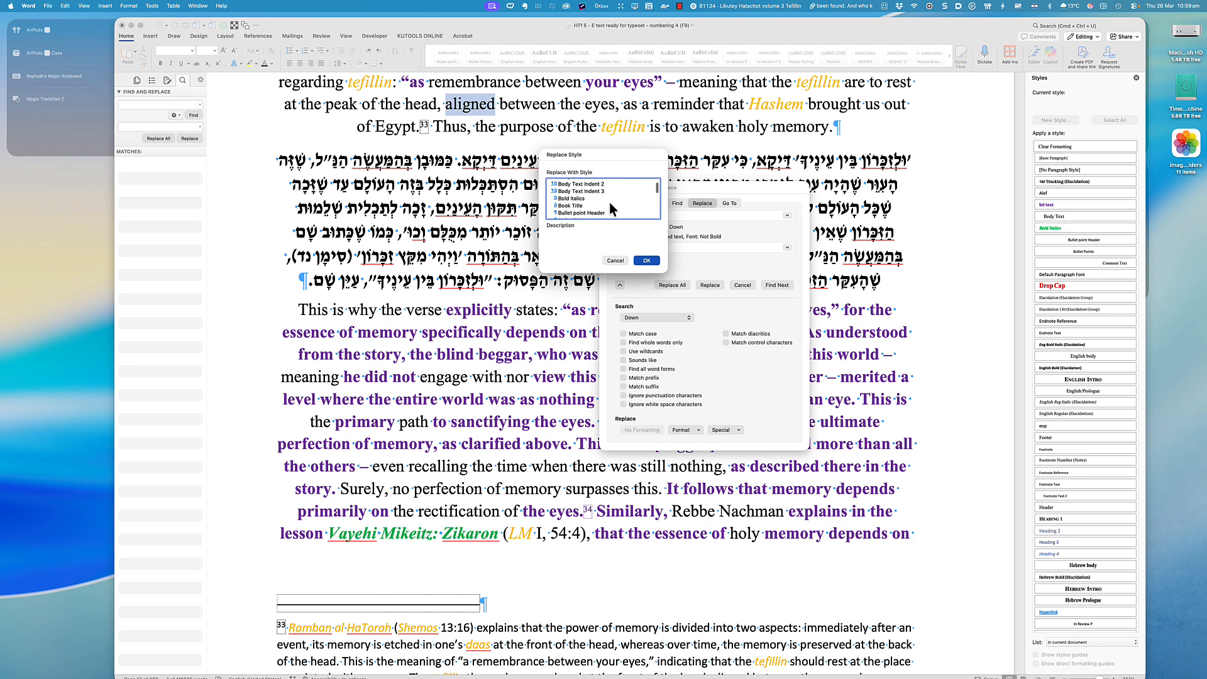
pyautogui.scroll(-5, 609, 202)
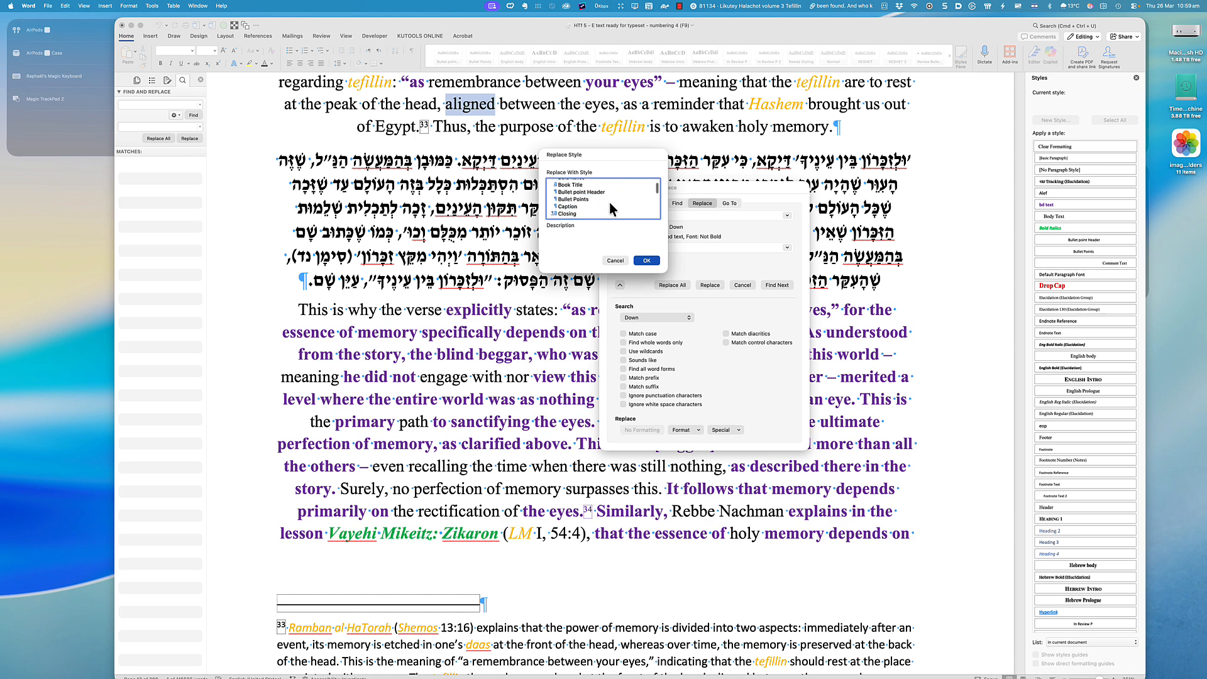
pyautogui.scroll(-5, 610, 201)
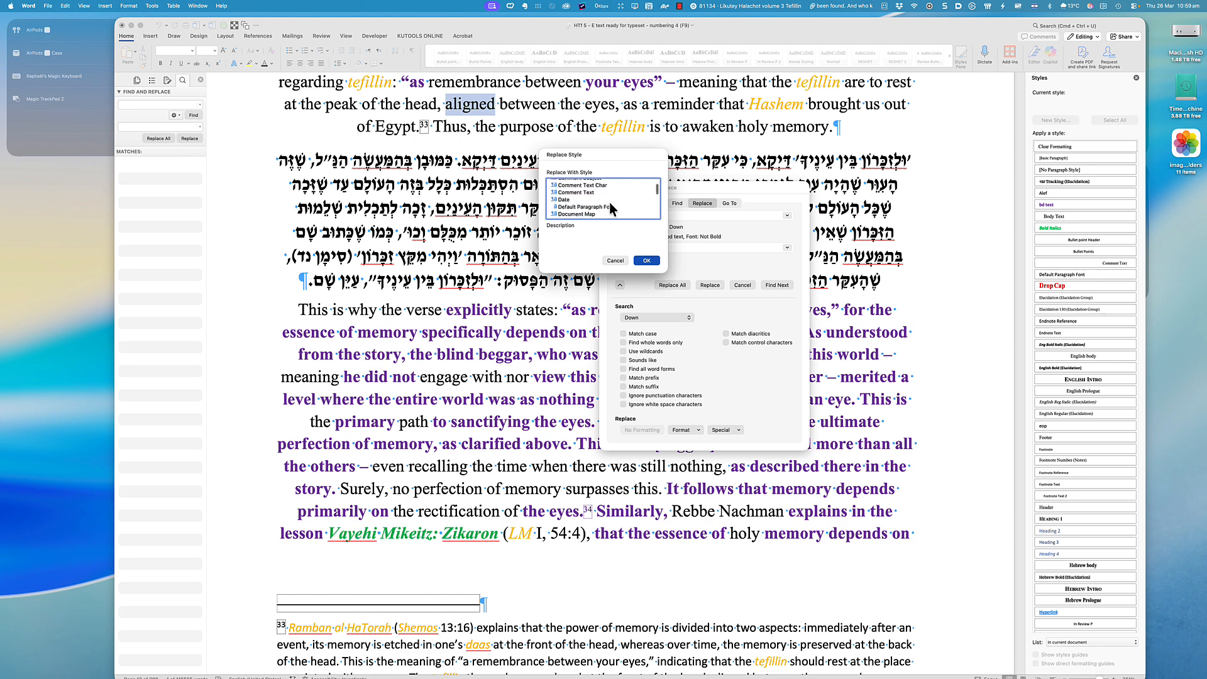
pyautogui.scroll(-5, 609, 202)
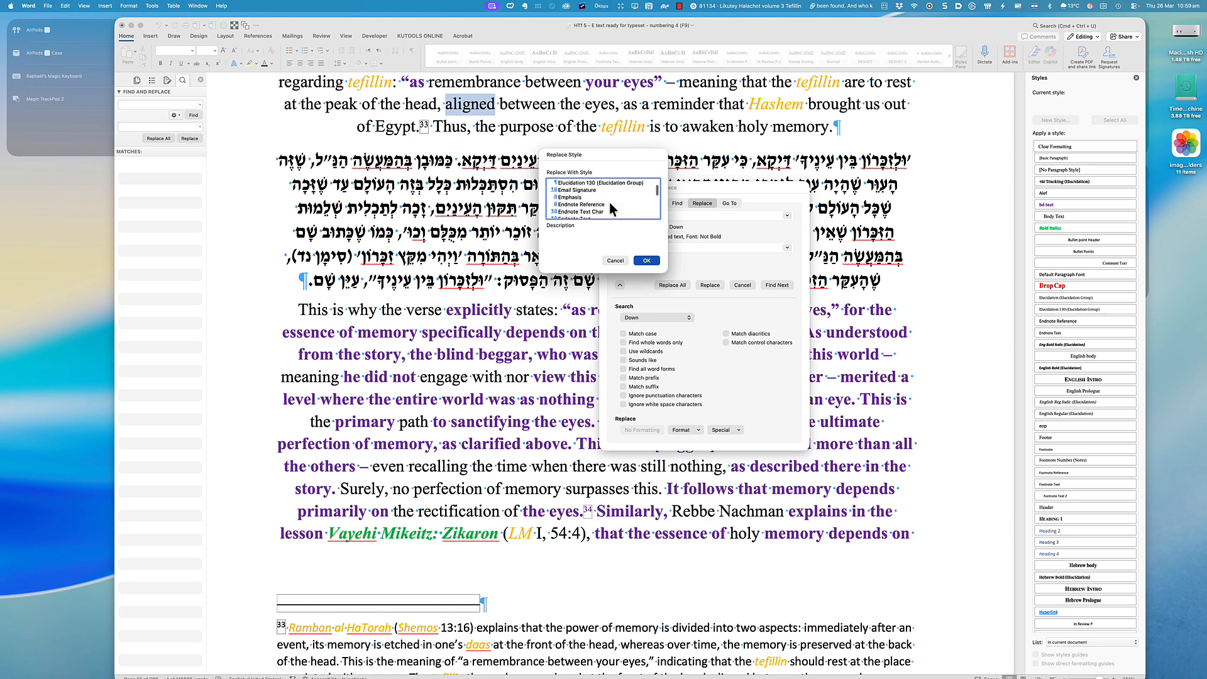
pyautogui.scroll(-3, 611, 207)
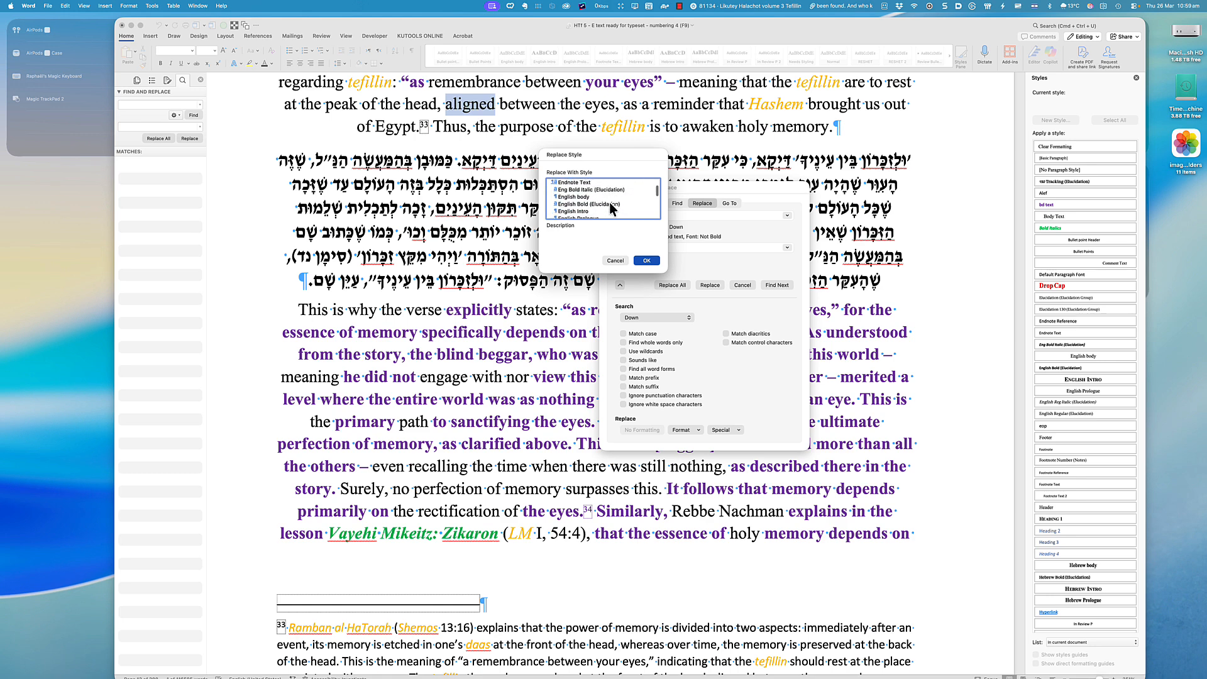
pyautogui.scroll(-5, 608, 209)
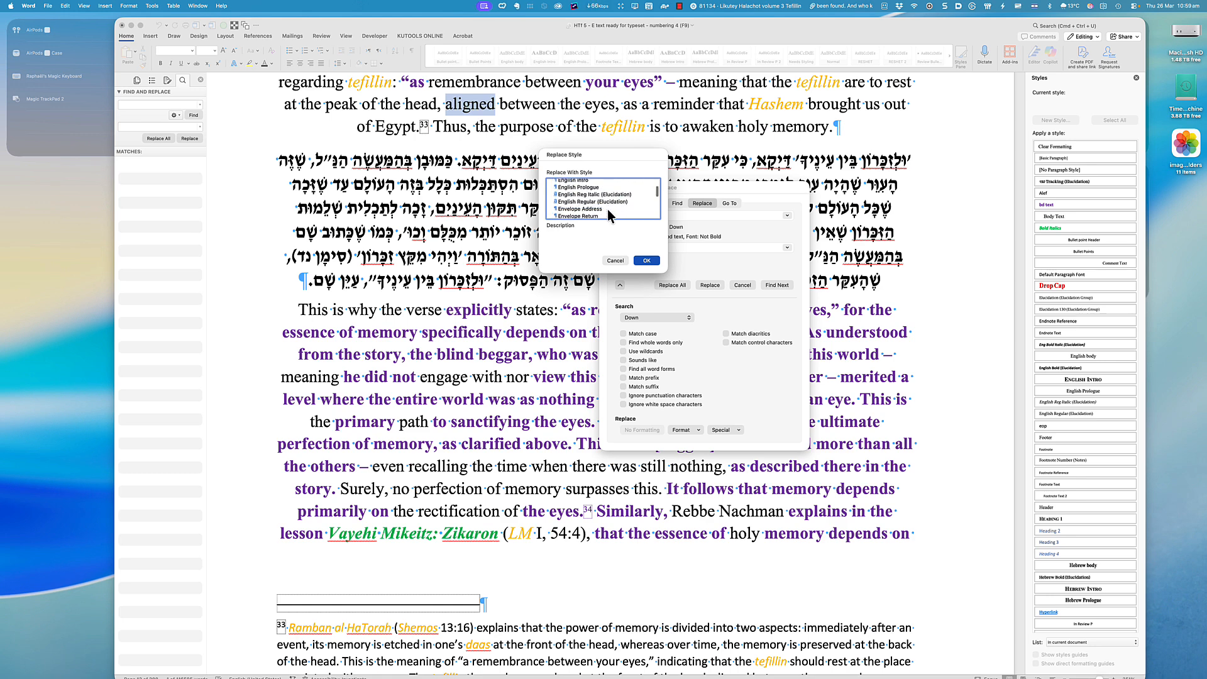
pyautogui.scroll(-5, 608, 208)
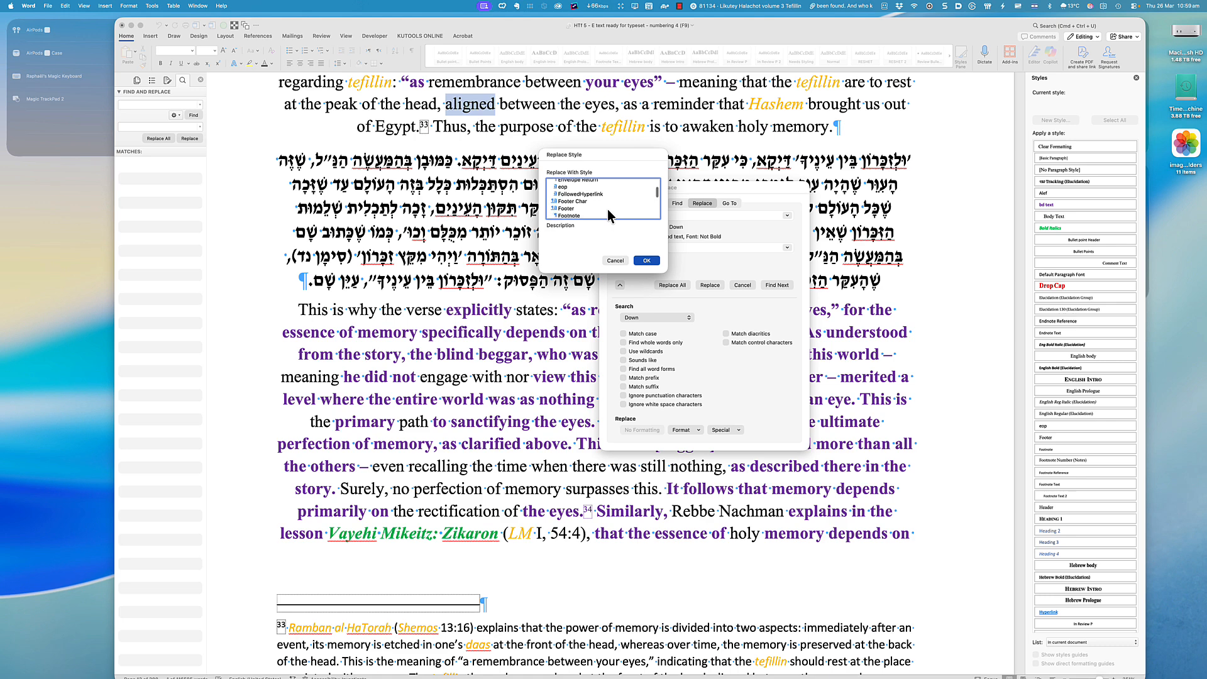
pyautogui.scroll(-5, 607, 209)
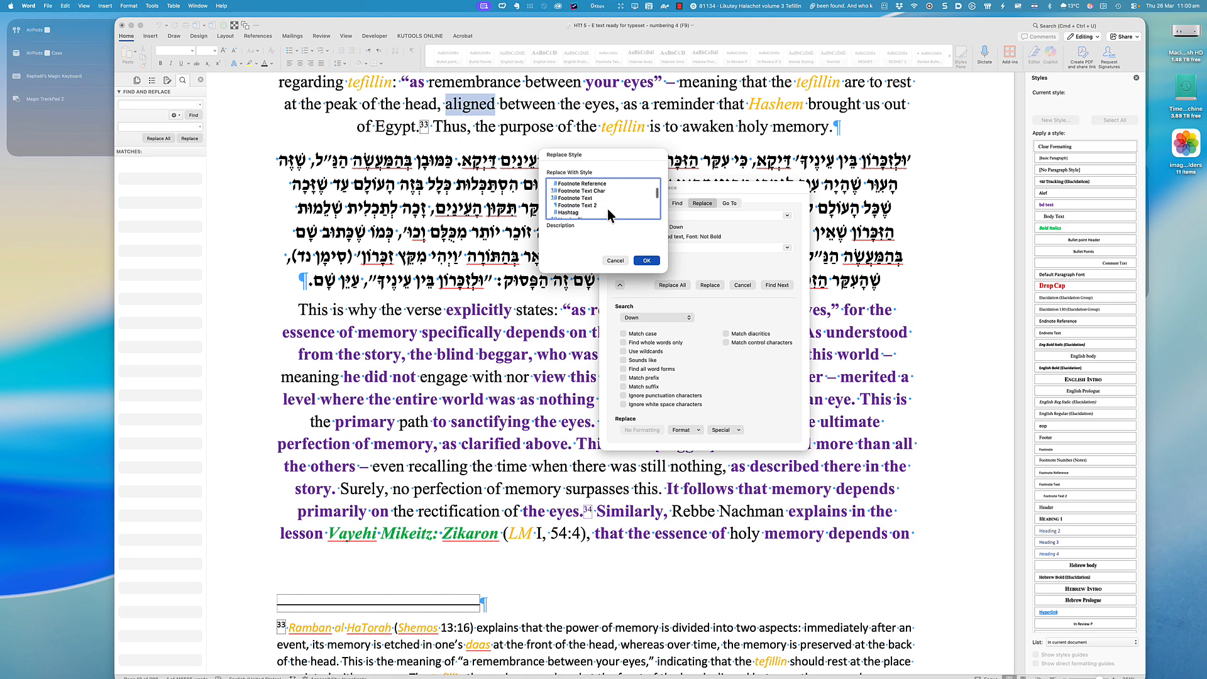
pyautogui.scroll(-5, 608, 209)
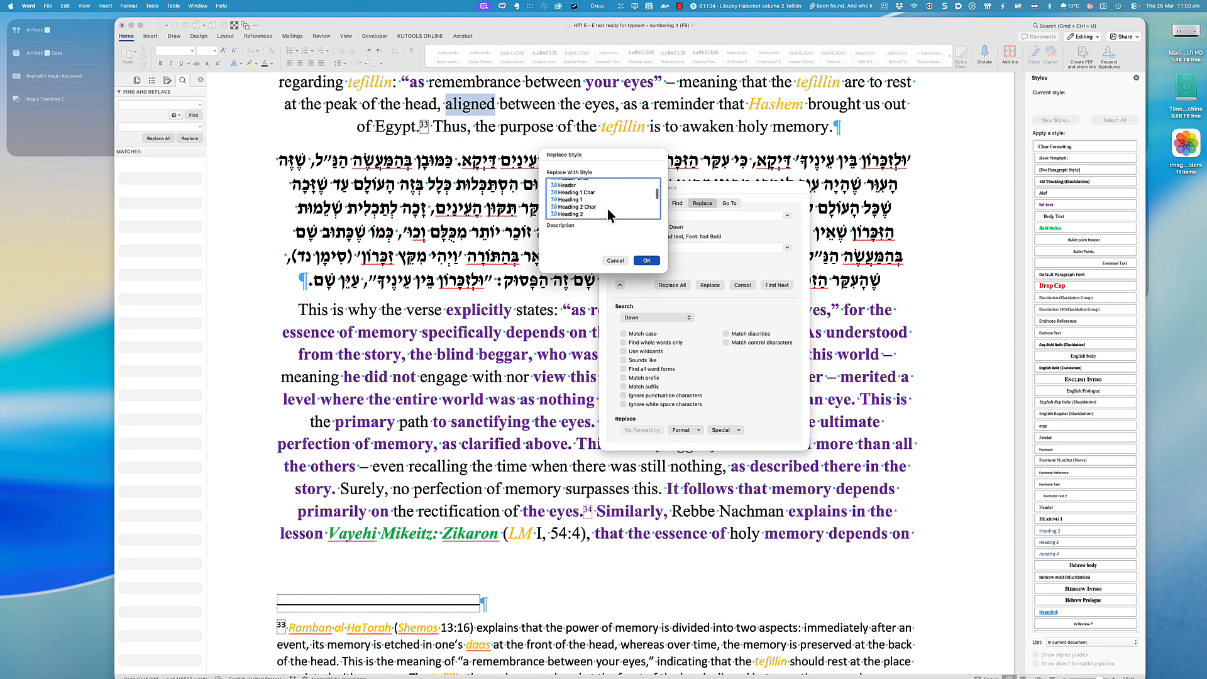
pyautogui.scroll(-3, 608, 208)
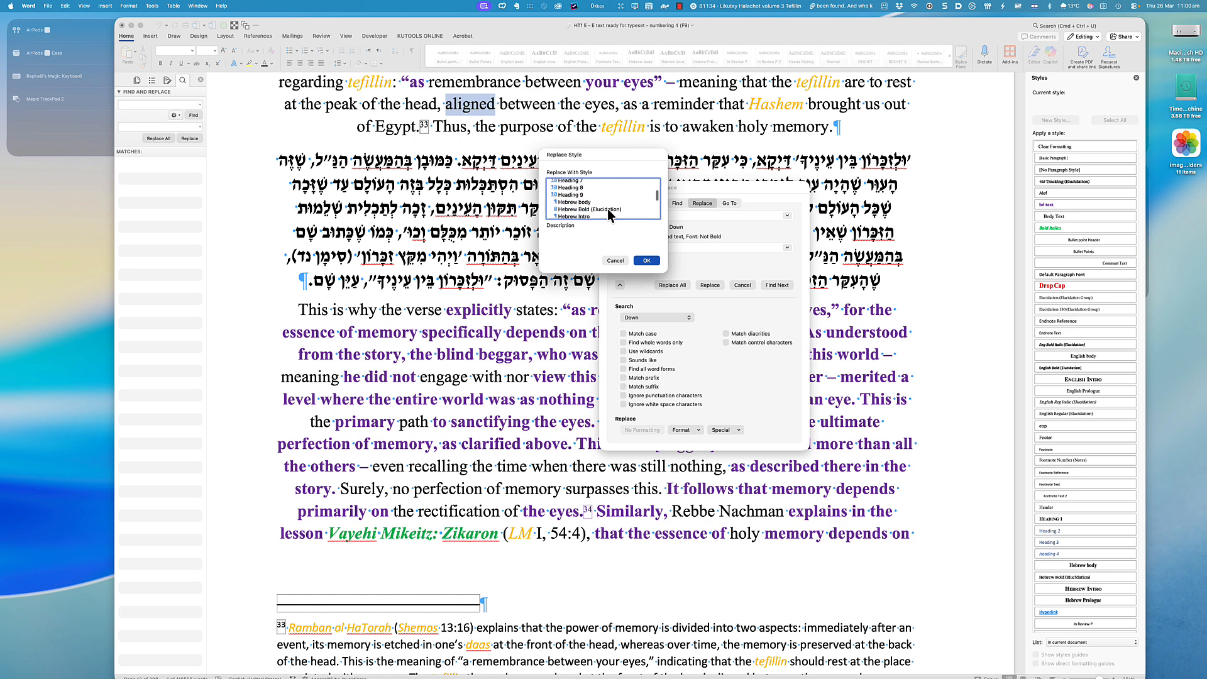
pyautogui.scroll(-3, 609, 211)
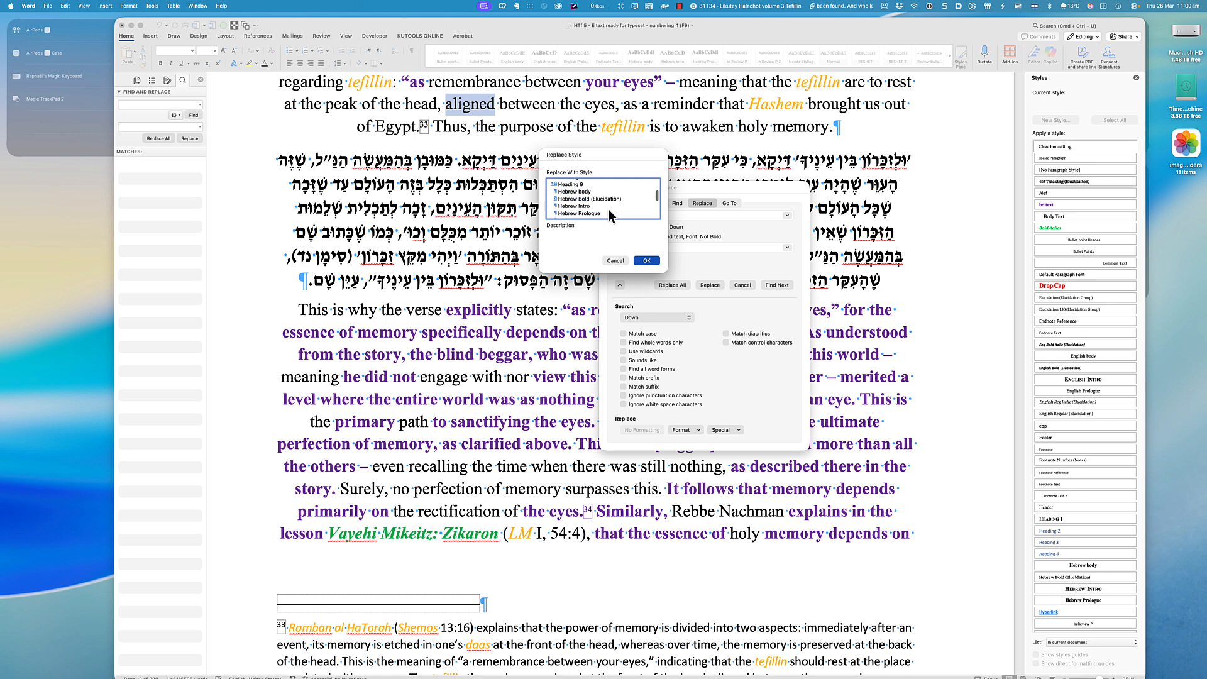
pyautogui.scroll(-3, 609, 210)
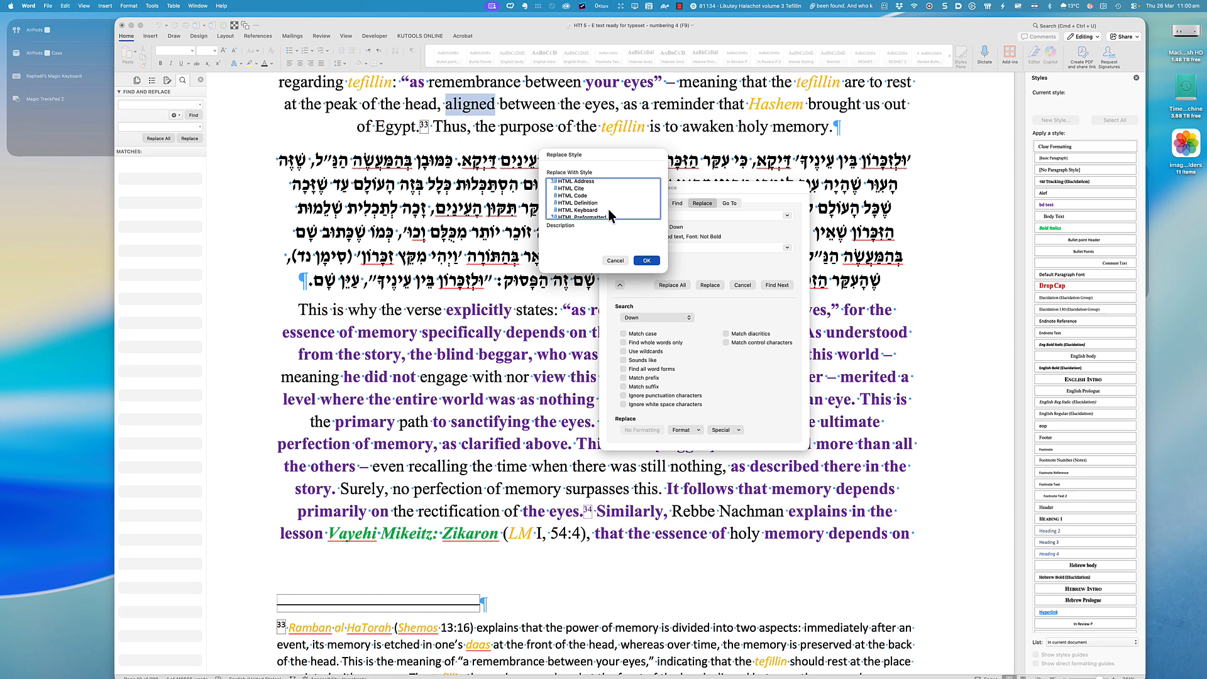
pyautogui.scroll(-3, 609, 210)
pyautogui.scroll(-4, 608, 216)
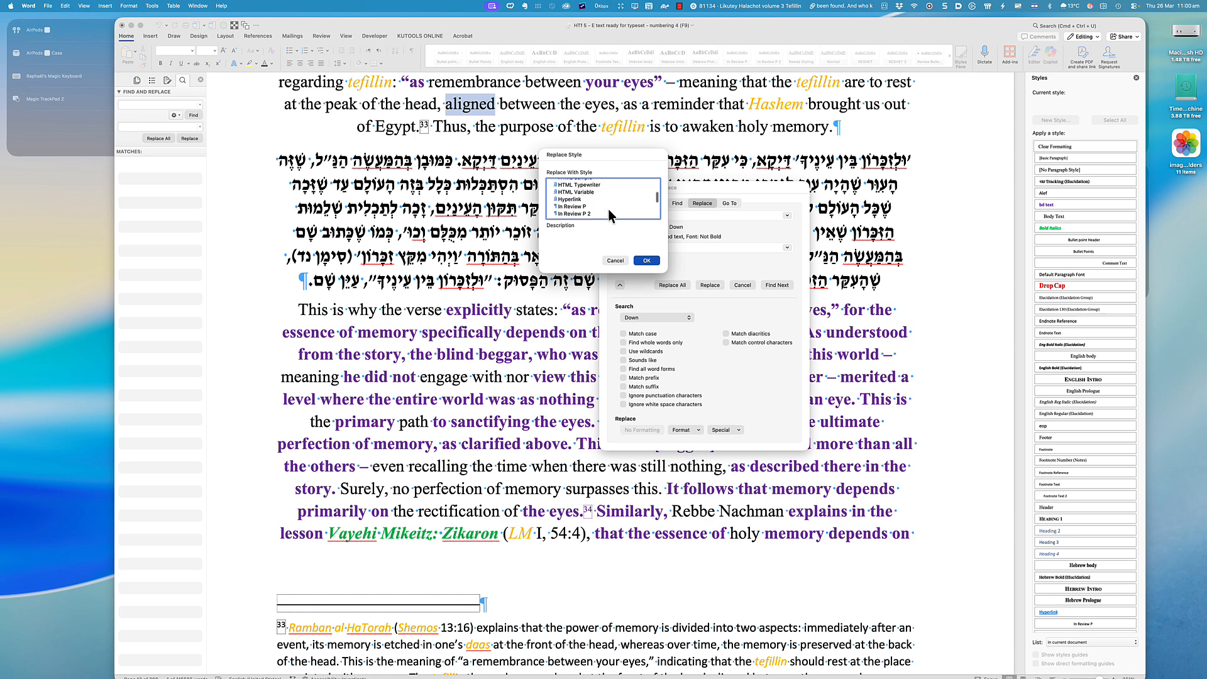
pyautogui.scroll(-4, 609, 216)
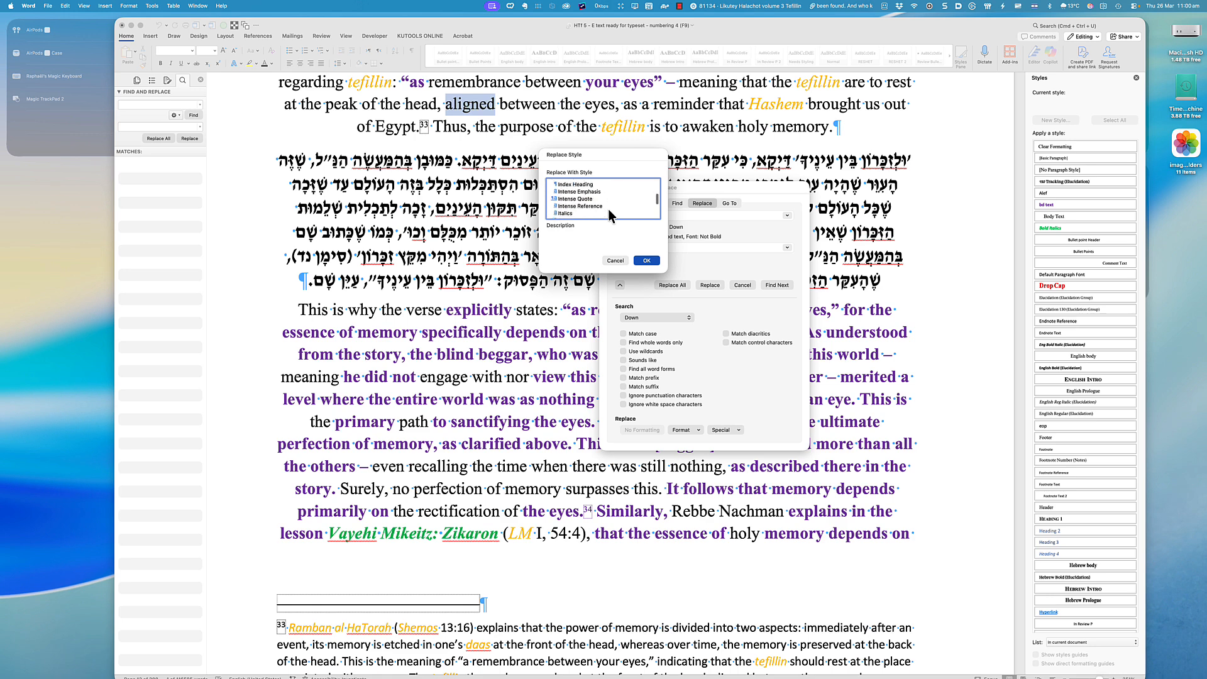
pyautogui.scroll(-2, 608, 216)
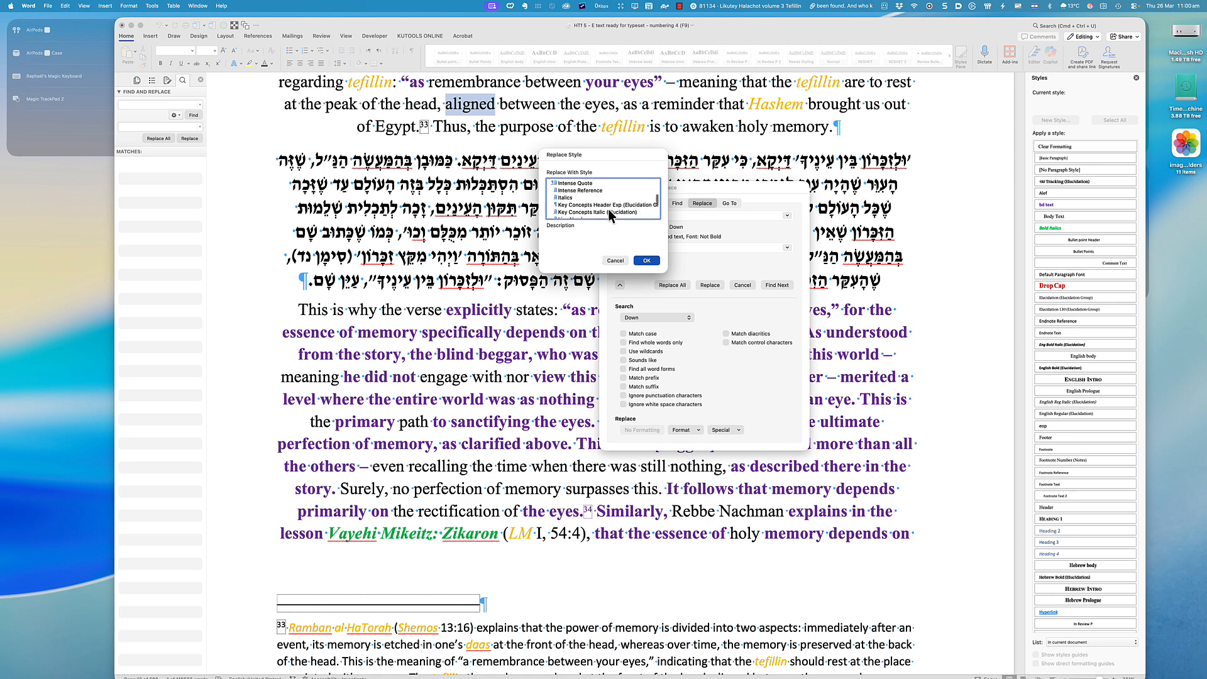
pyautogui.scroll(-20, 609, 216)
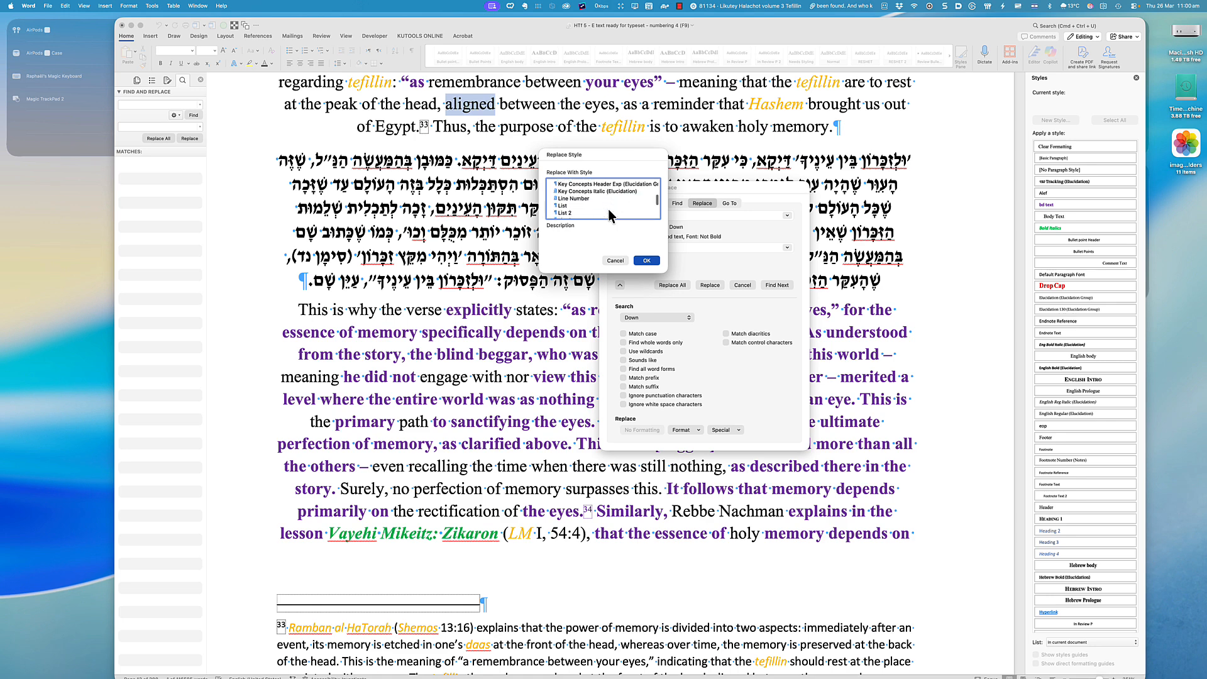
pyautogui.scroll(5, 609, 215)
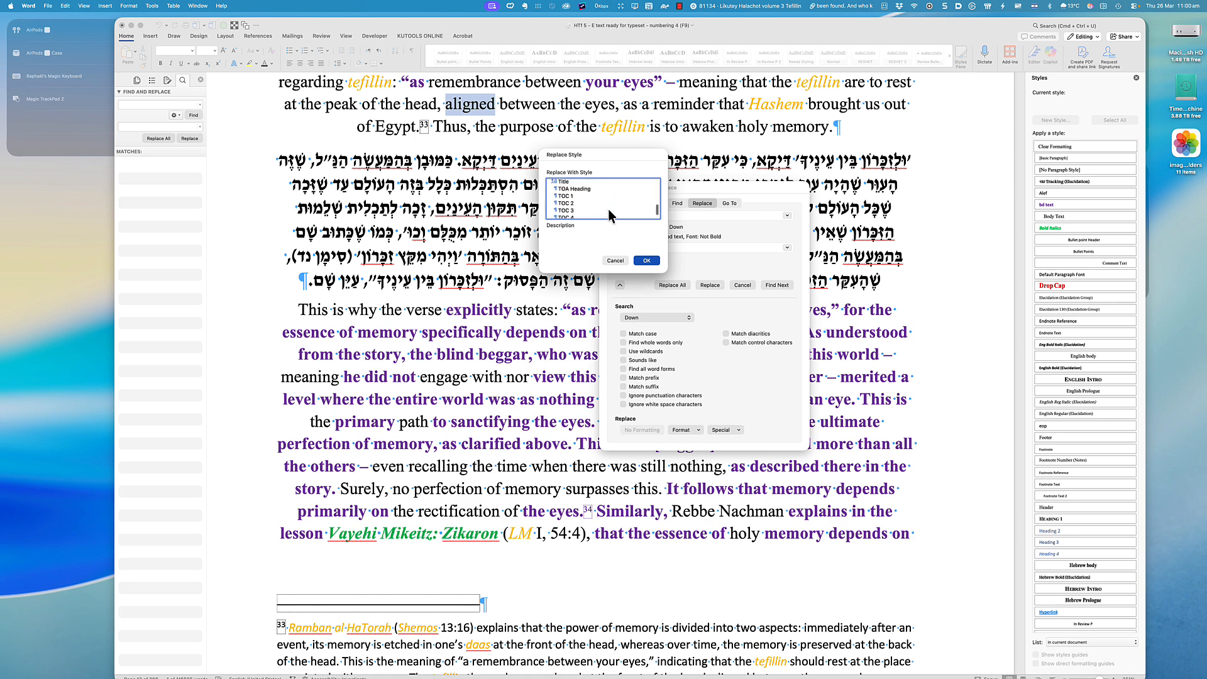
pyautogui.click(615, 260)
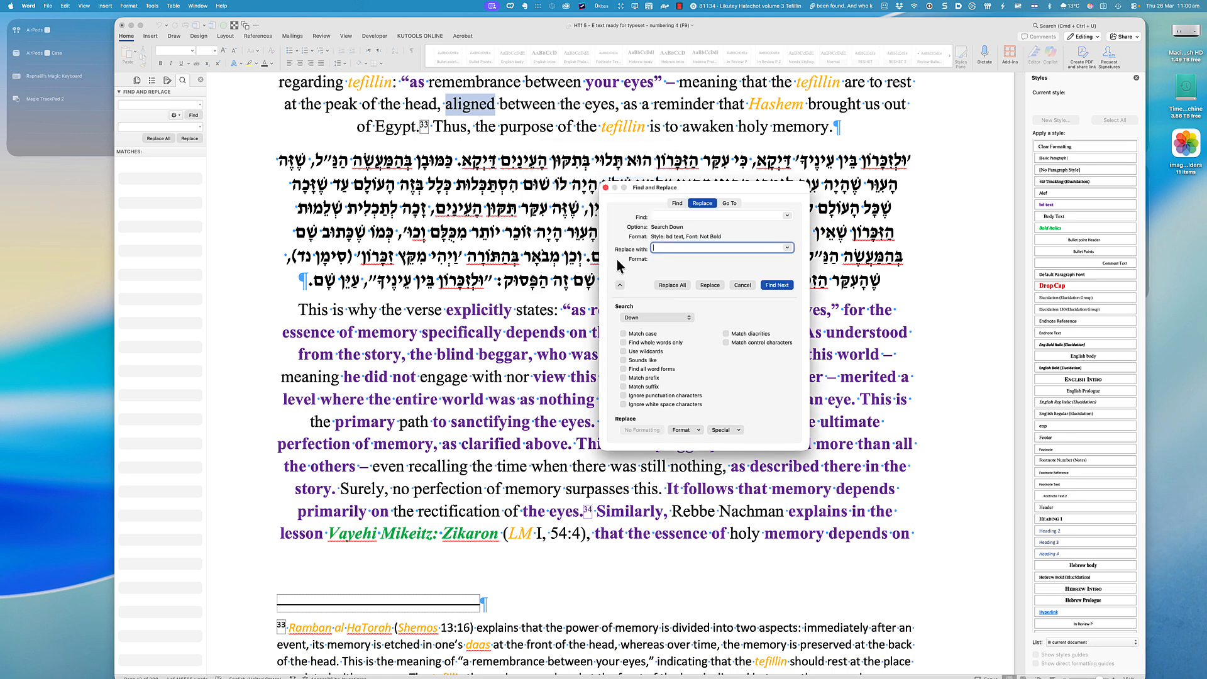
# - Start a new character style named "nukeme" from the word "aligned", based on (underlying properties)
pyautogui.doubleClick(476, 105)
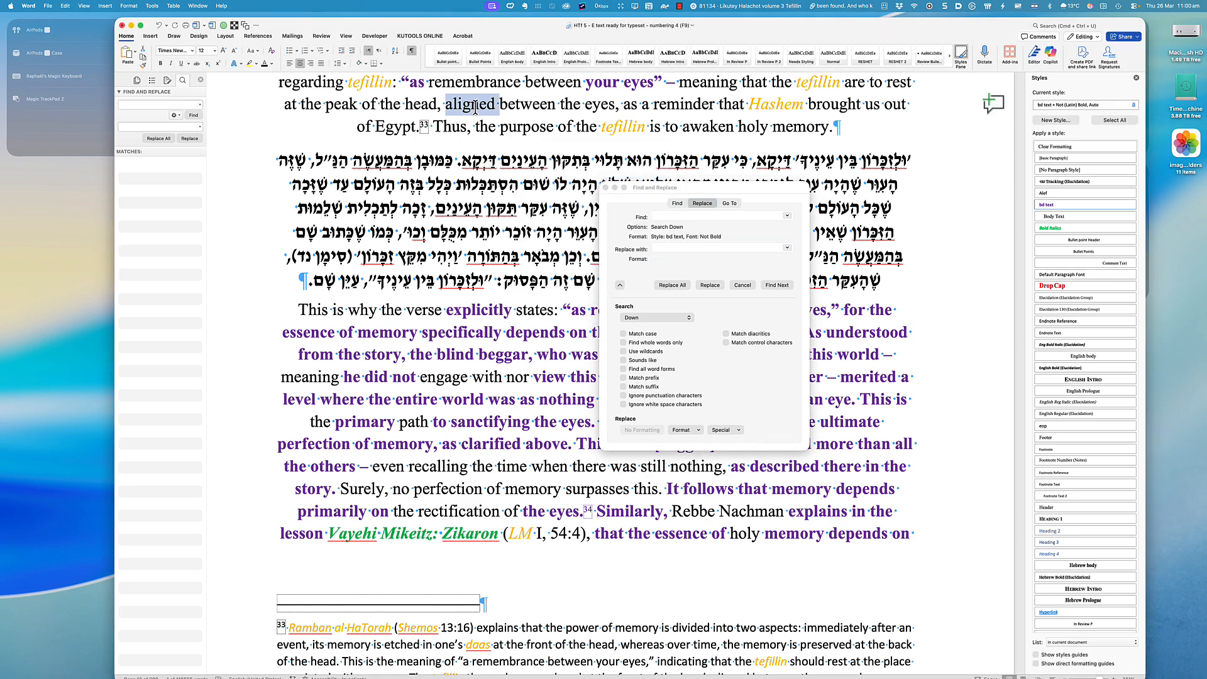
pyautogui.click(1044, 119)
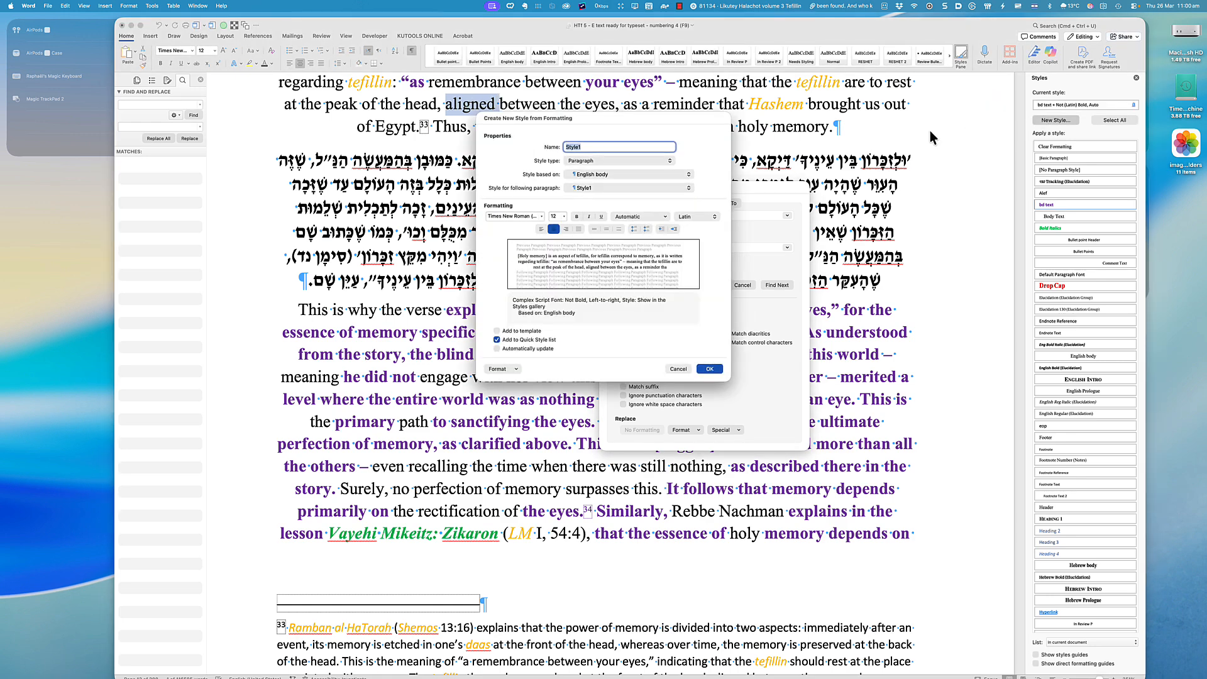
pyautogui.click(604, 161)
pyautogui.click(600, 169)
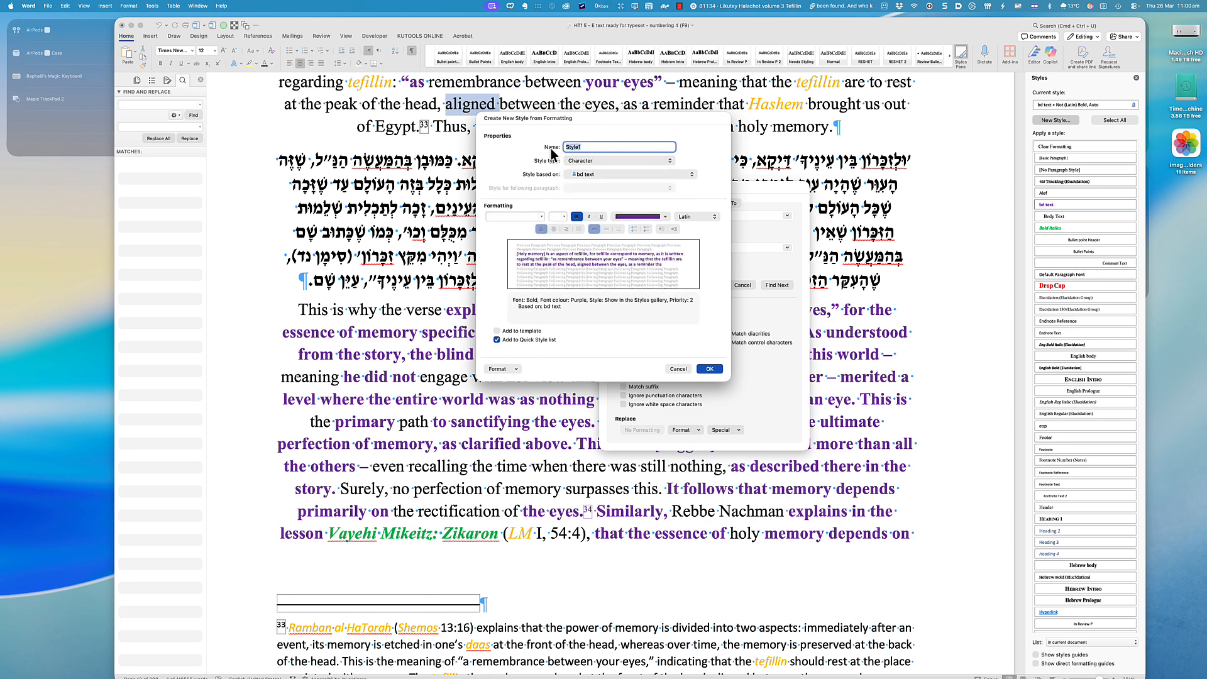
pyautogui.write('nukeme')
pyautogui.click(598, 174)
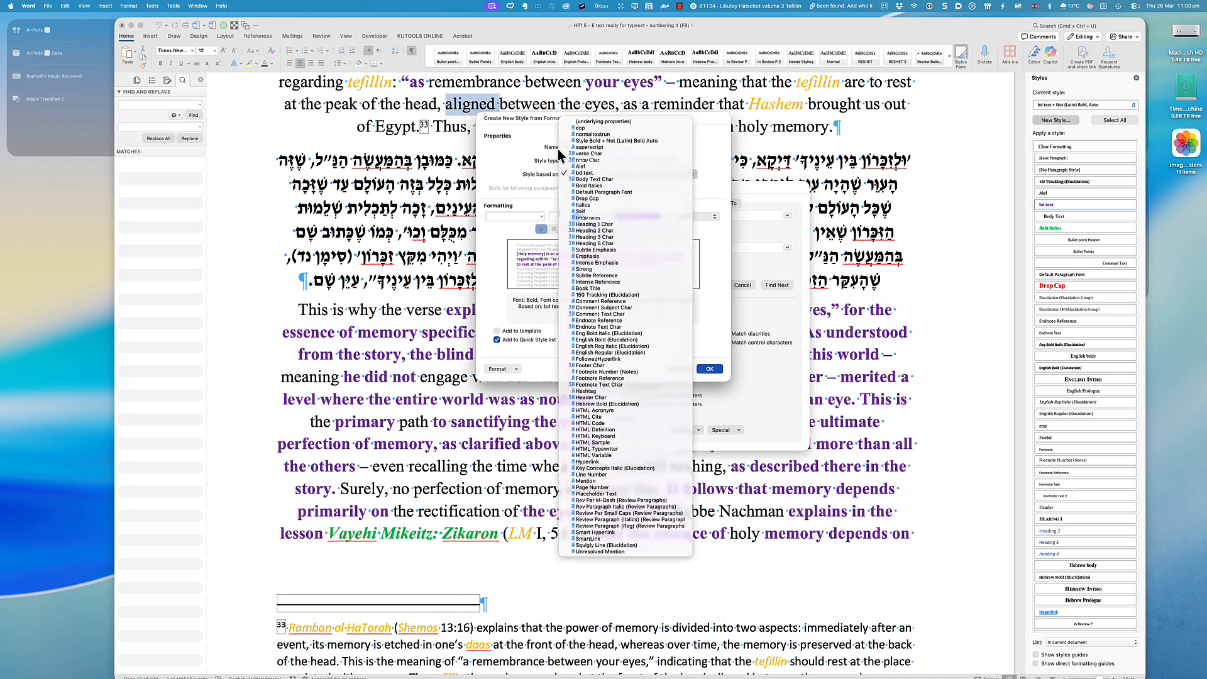
pyautogui.click(591, 121)
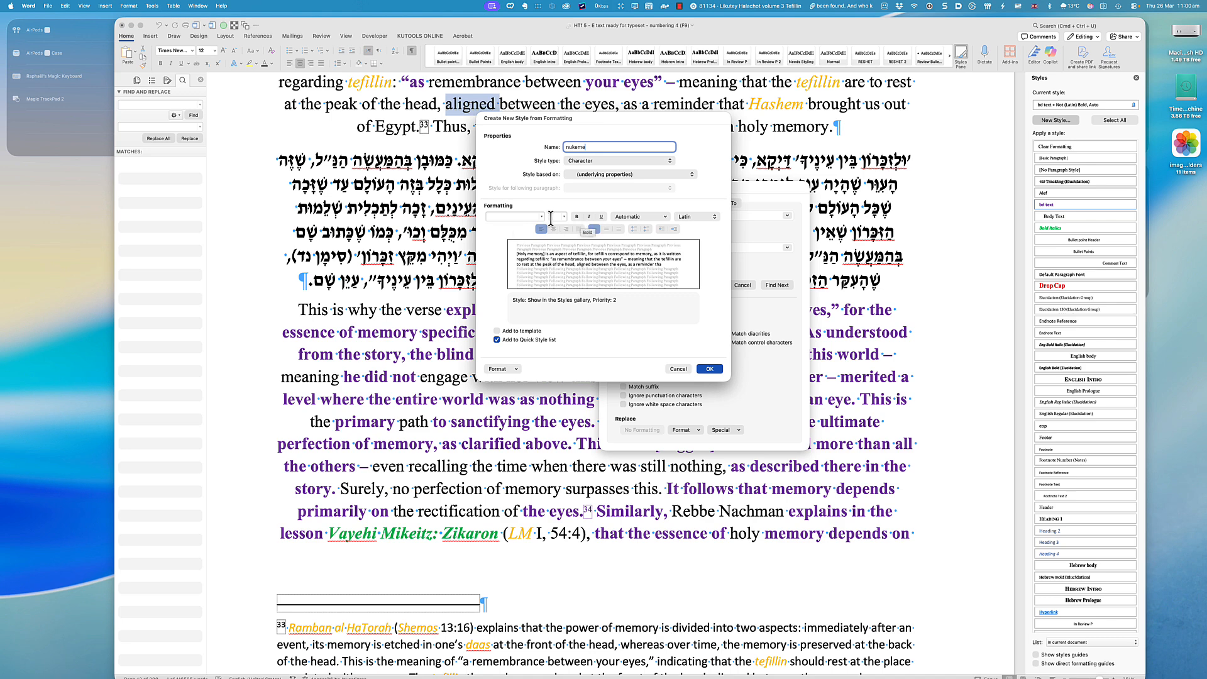
# - Set the new style's font colour to standard red and create the style
pyautogui.click(635, 216)
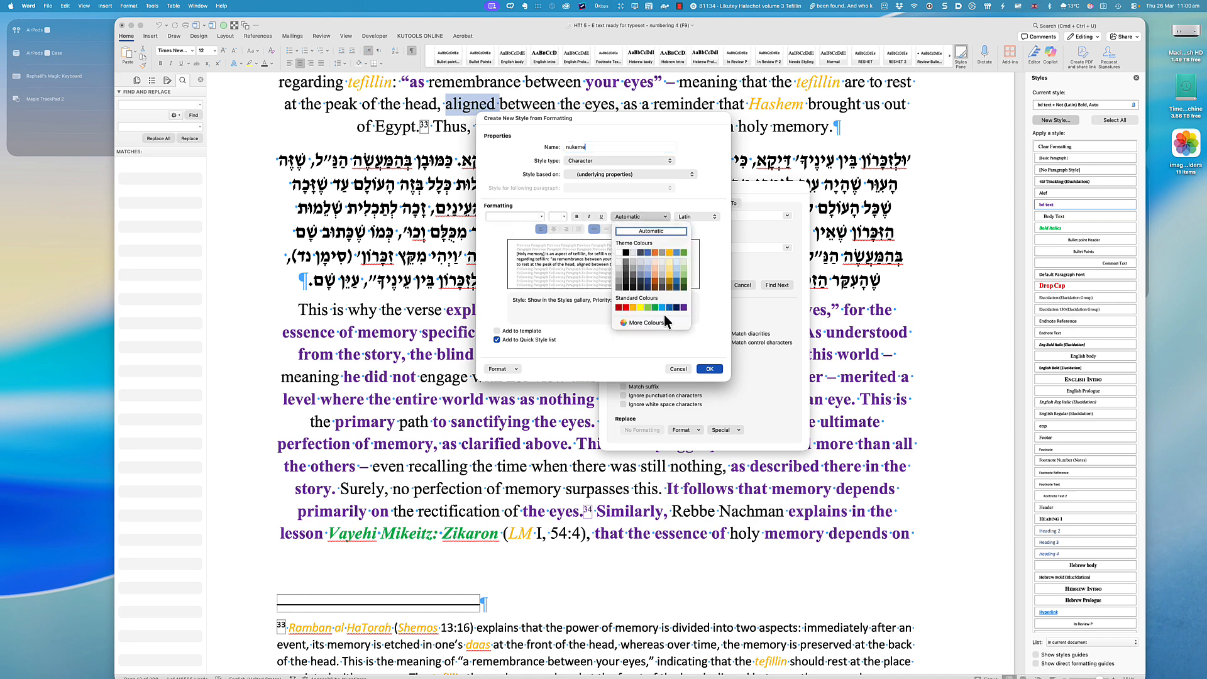
pyautogui.click(634, 308)
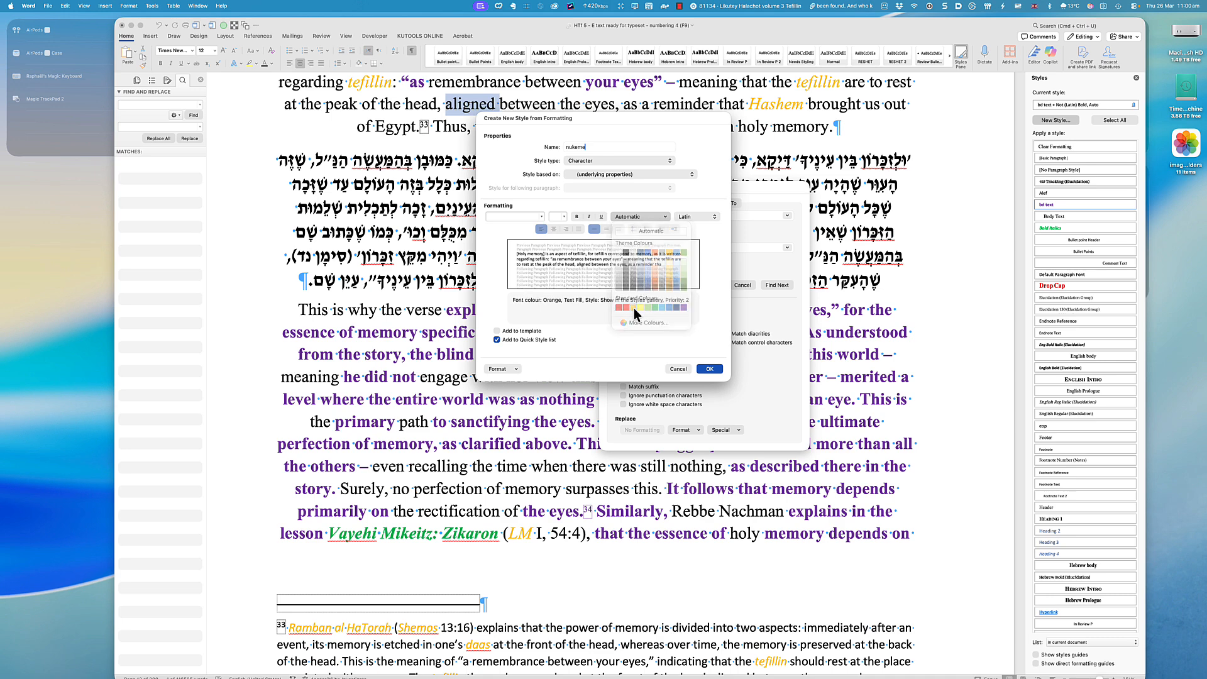
pyautogui.click(647, 218)
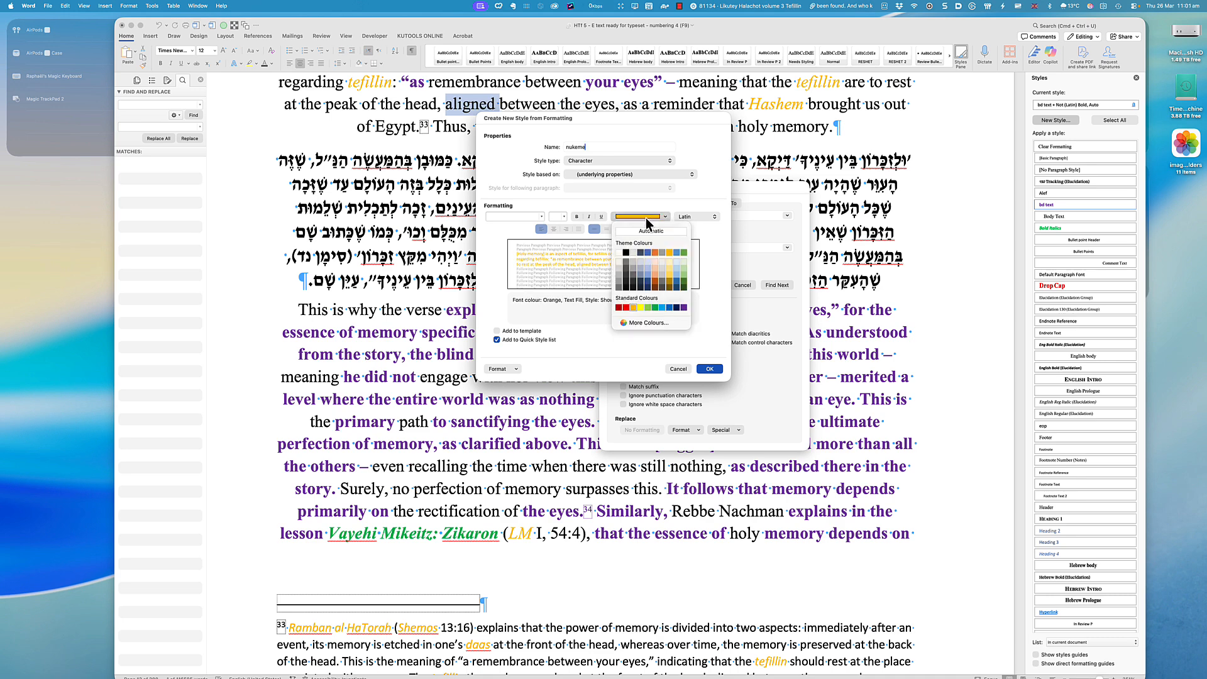
pyautogui.click(626, 309)
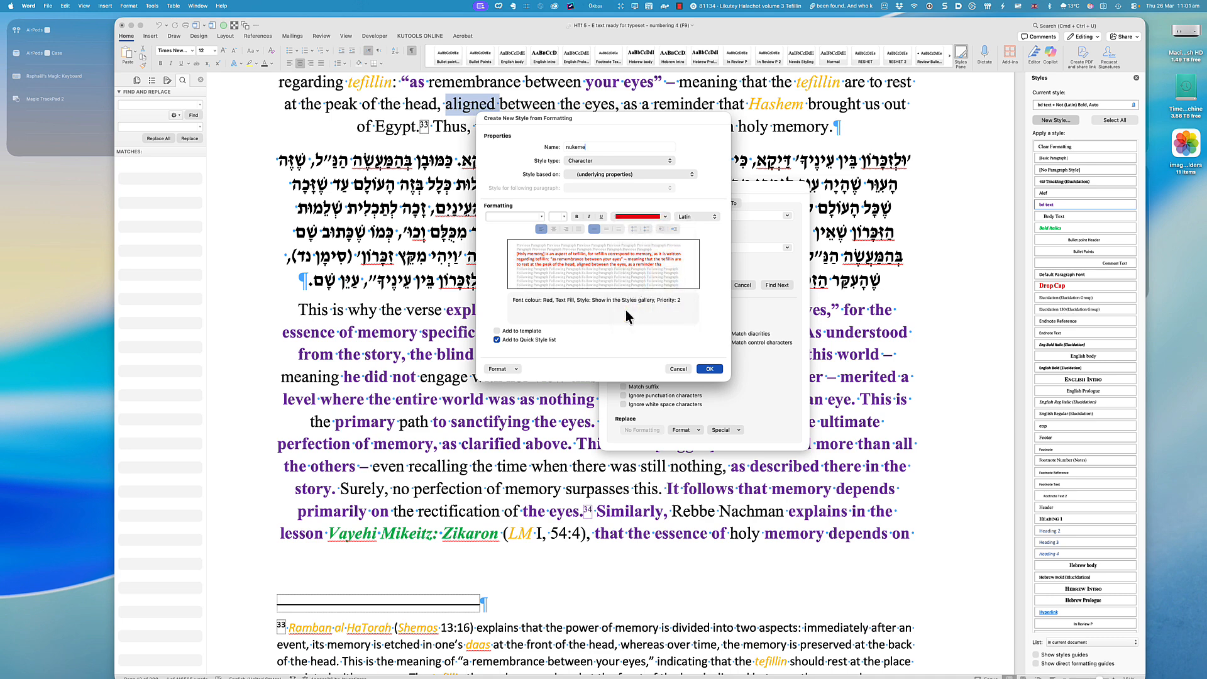
pyautogui.click(707, 368)
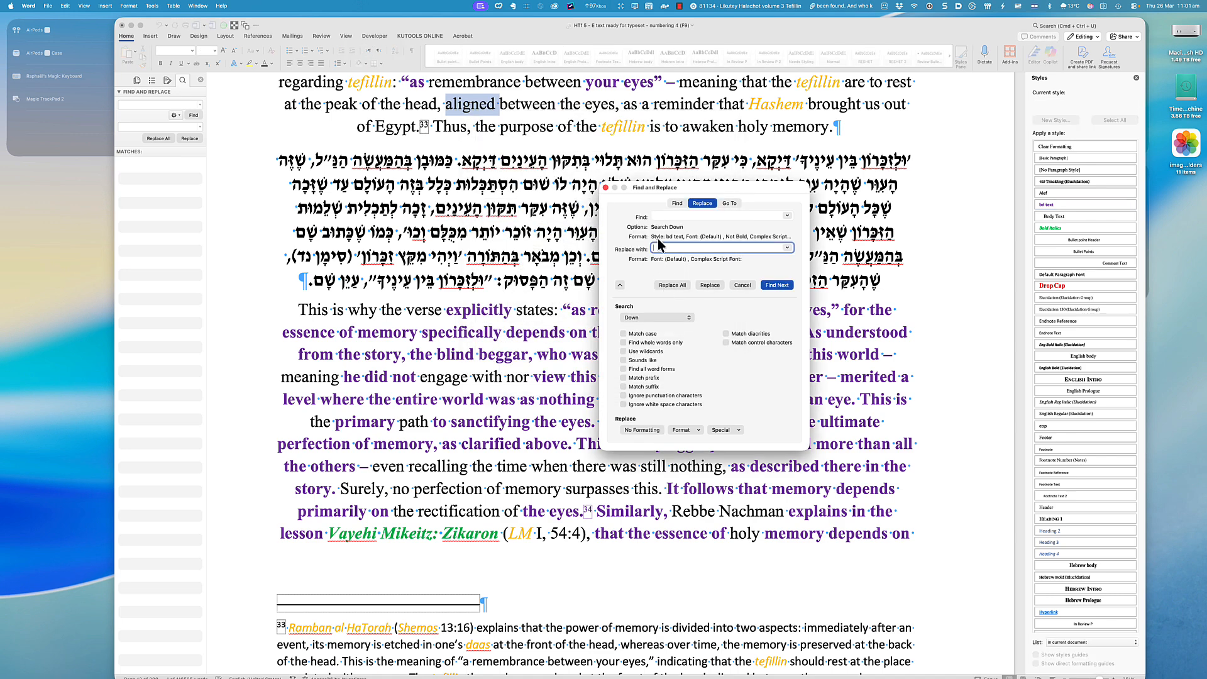
# - Clear the existing replacement formatting and set the replacement format to the nukeme style
pyautogui.click(690, 434)
pyautogui.click(681, 433)
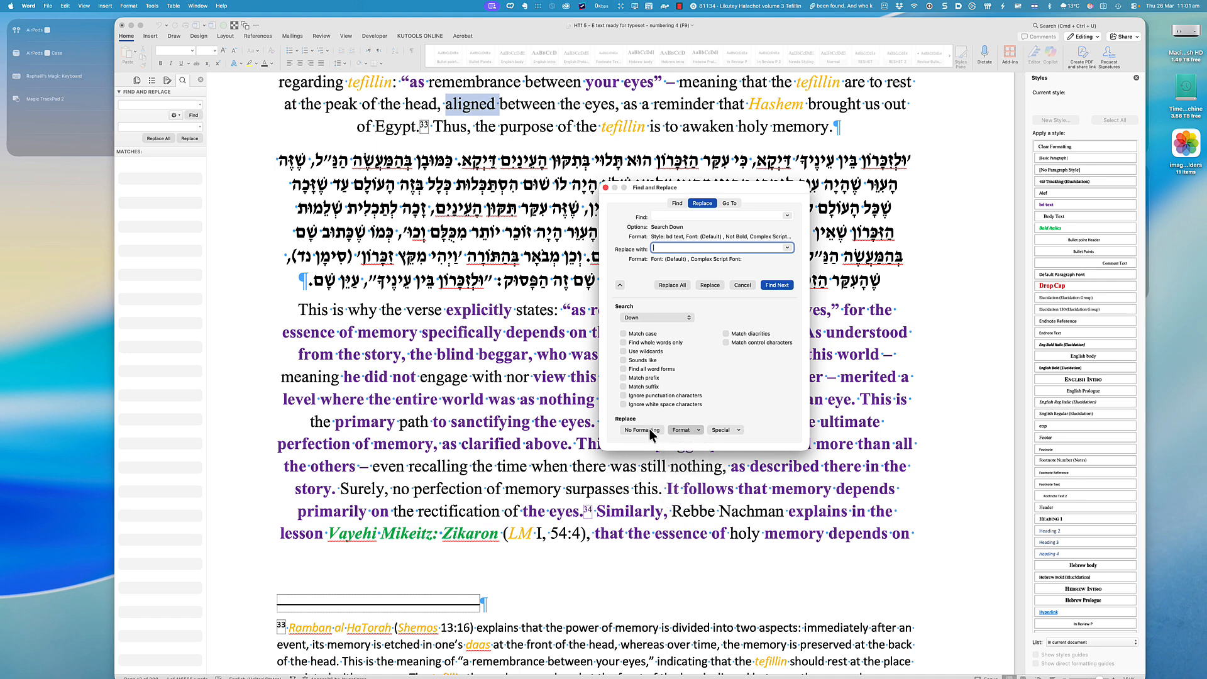
pyautogui.click(652, 433)
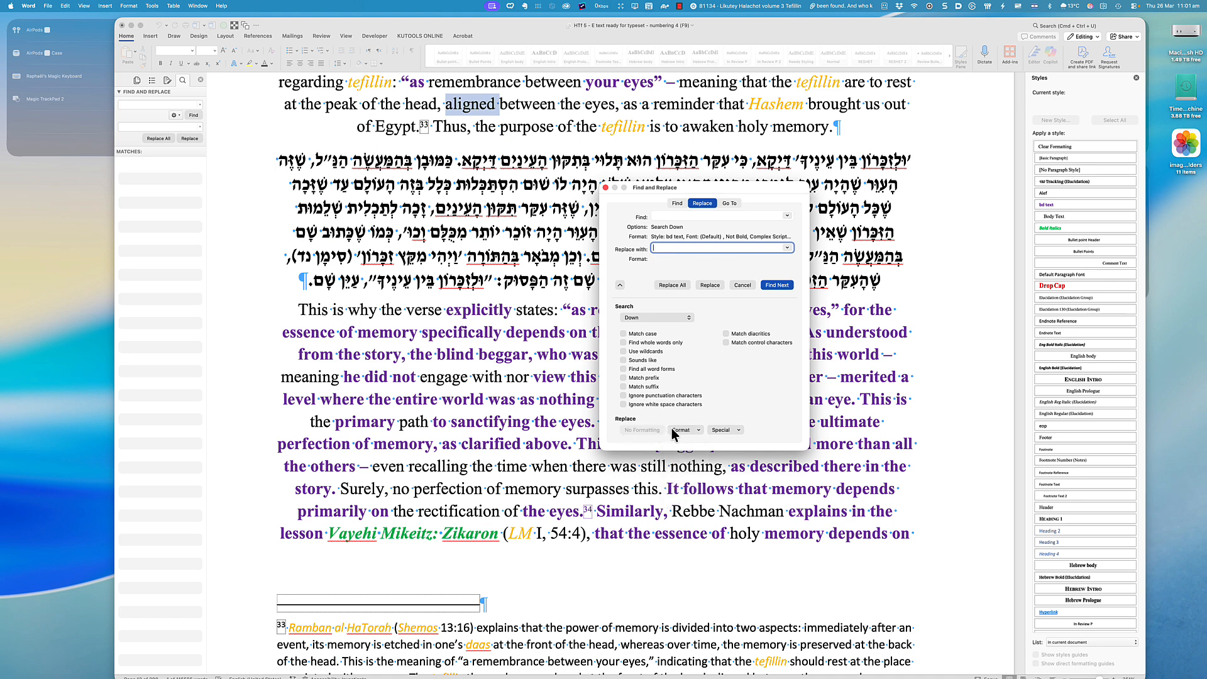
pyautogui.click(680, 433)
pyautogui.click(682, 491)
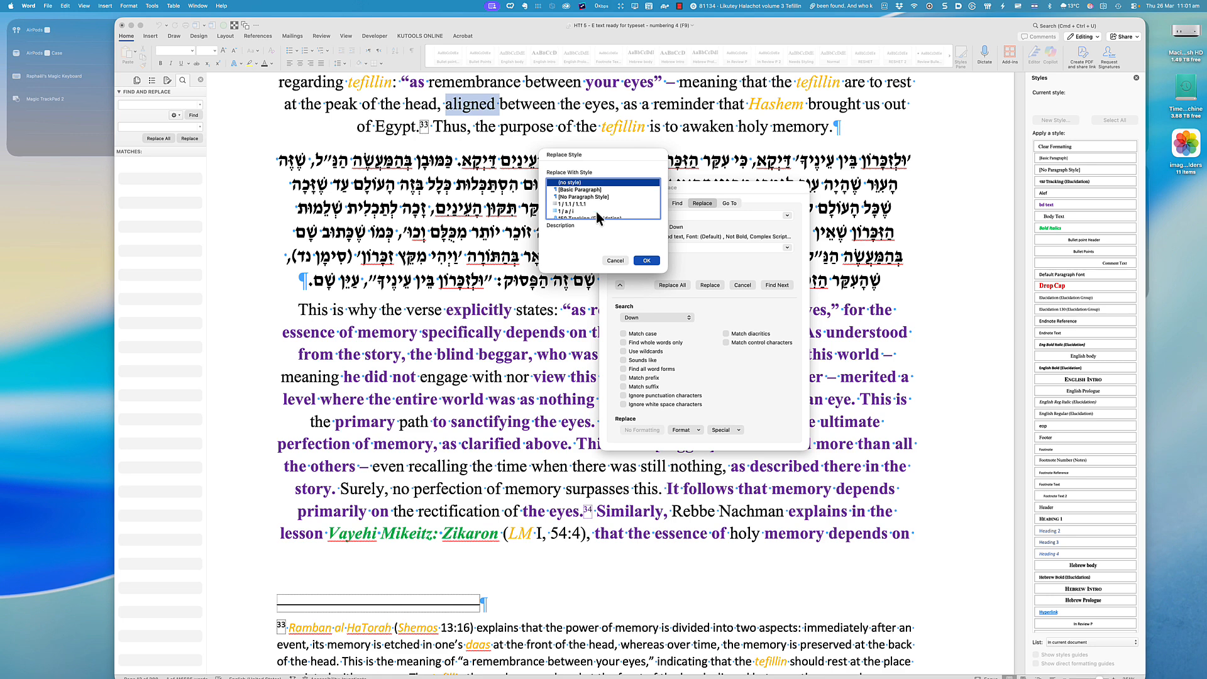
pyautogui.scroll(-15, 597, 211)
pyautogui.scroll(2, 596, 212)
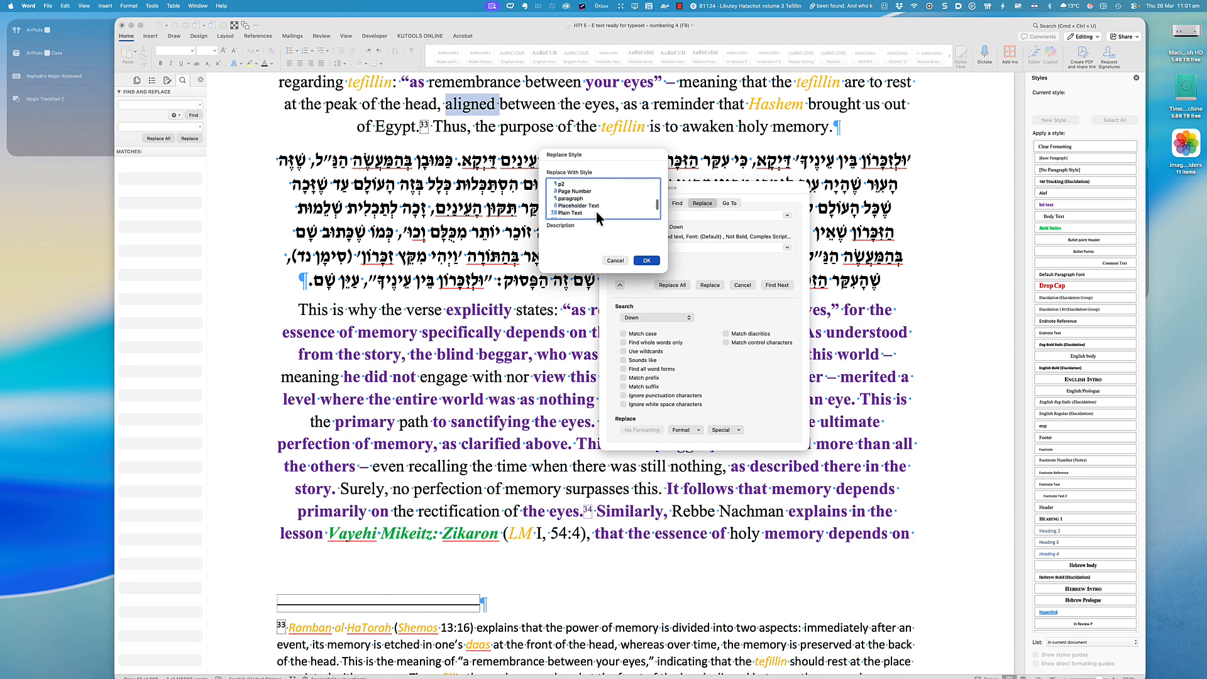
pyautogui.click(585, 205)
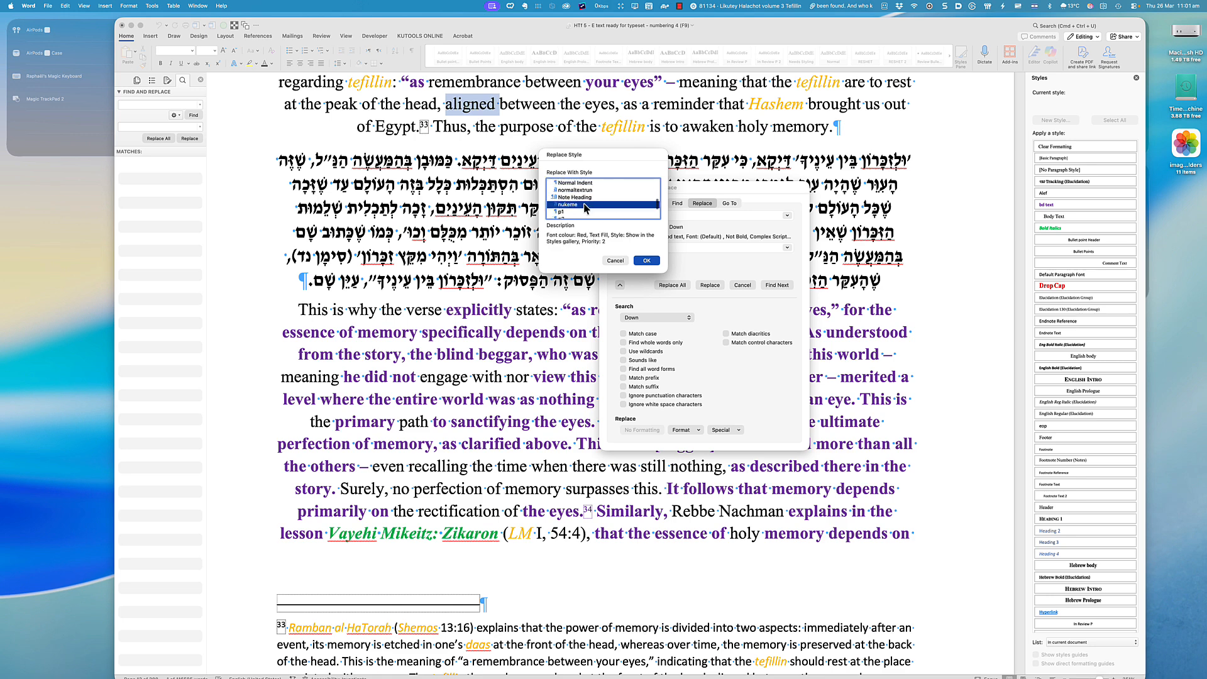
pyautogui.click(645, 260)
# - Change the font style in the search format, alongside the bd text style, to Regular
pyautogui.click(660, 215)
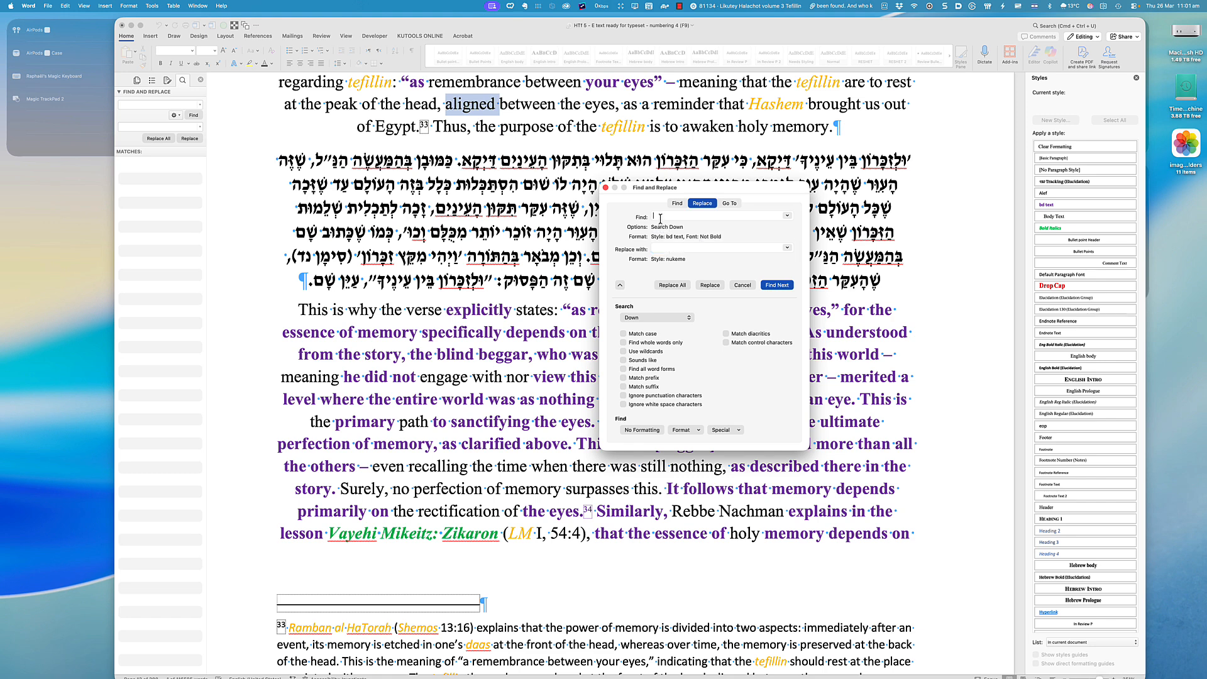
pyautogui.click(688, 430)
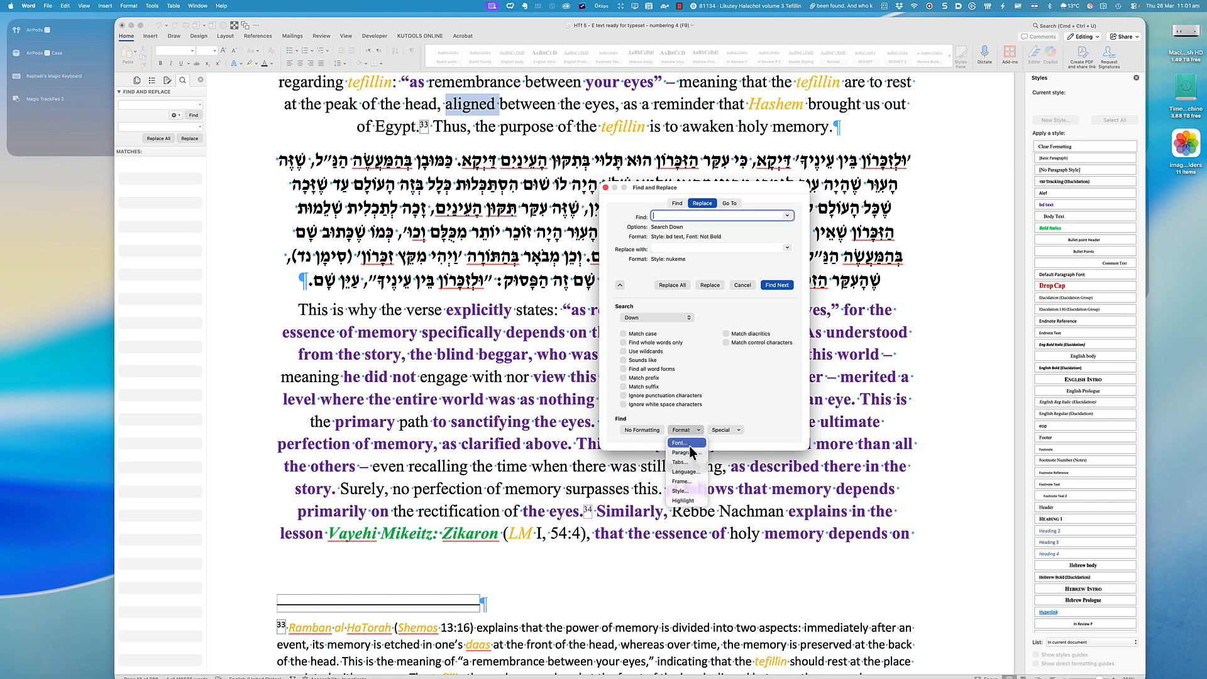
pyautogui.click(689, 444)
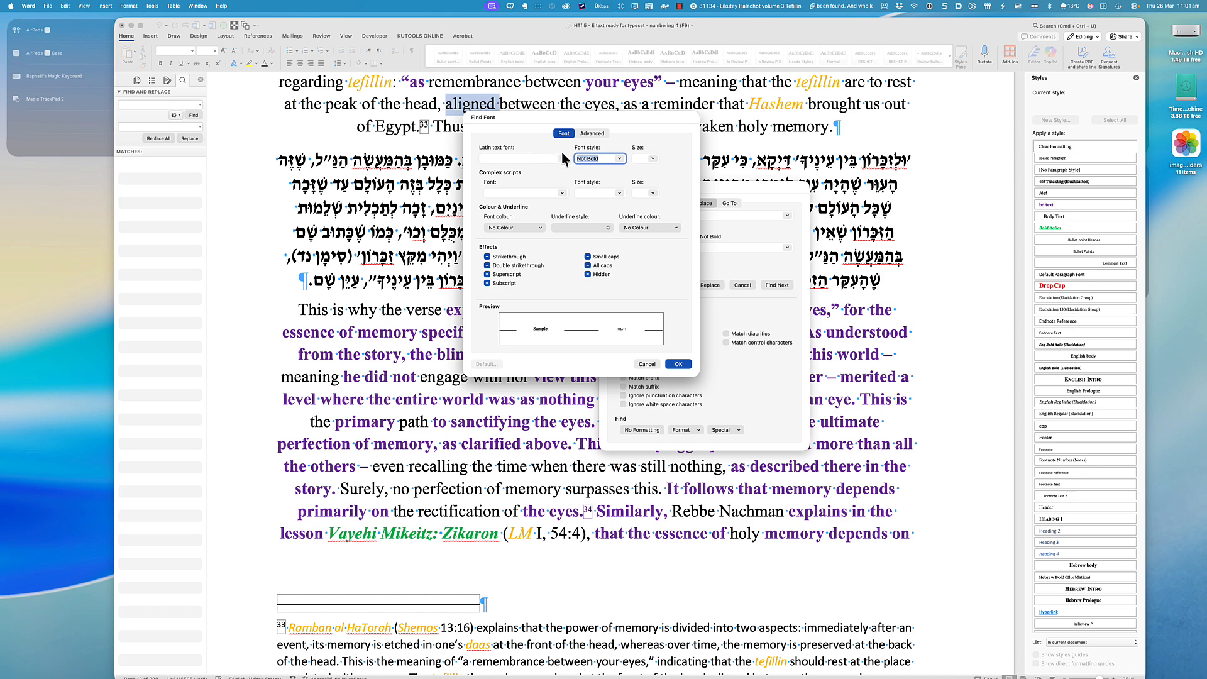
pyautogui.click(617, 158)
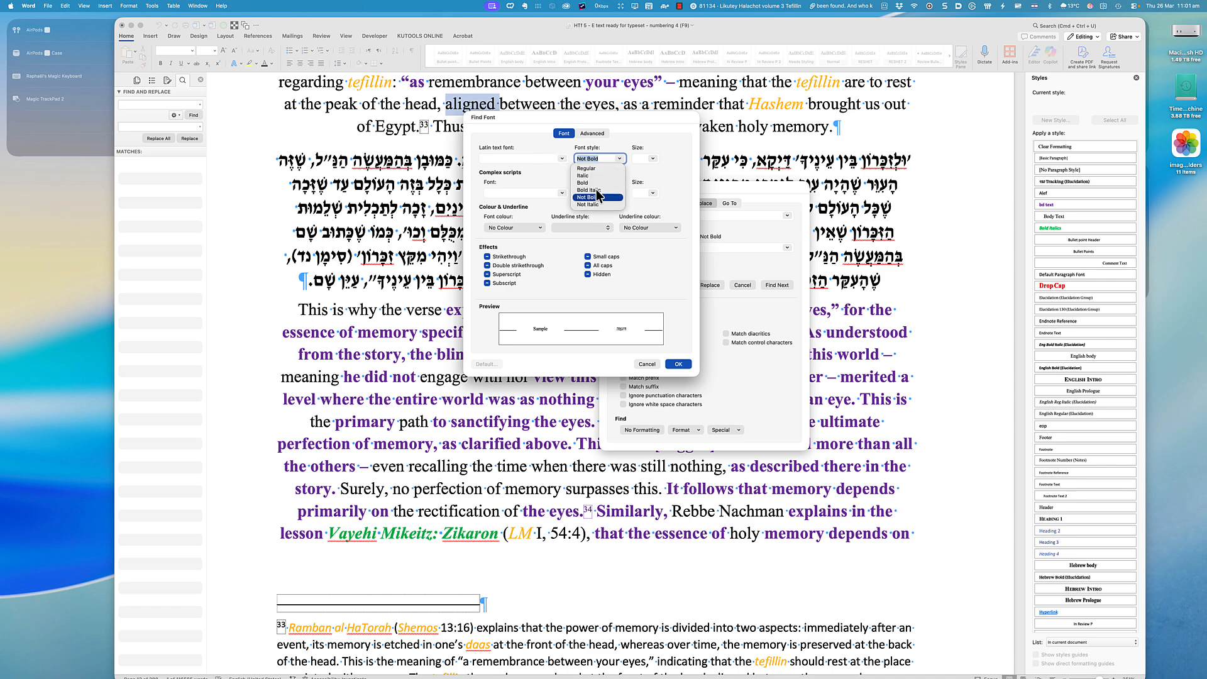
pyautogui.click(594, 168)
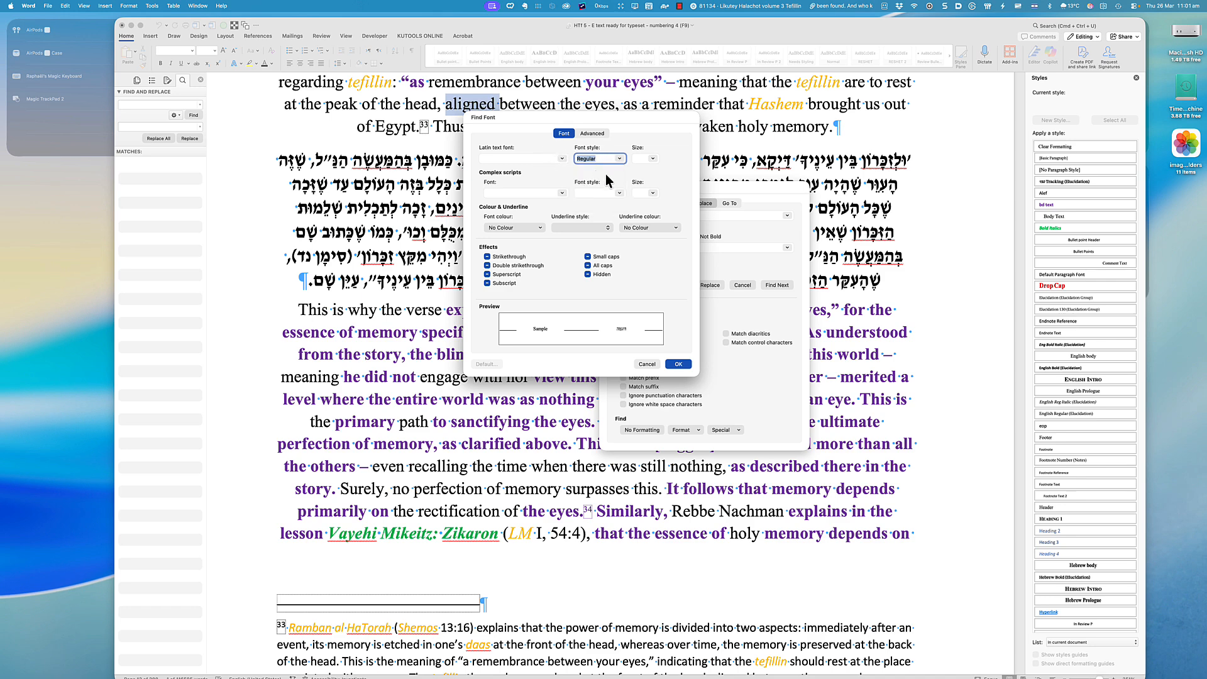
pyautogui.click(683, 366)
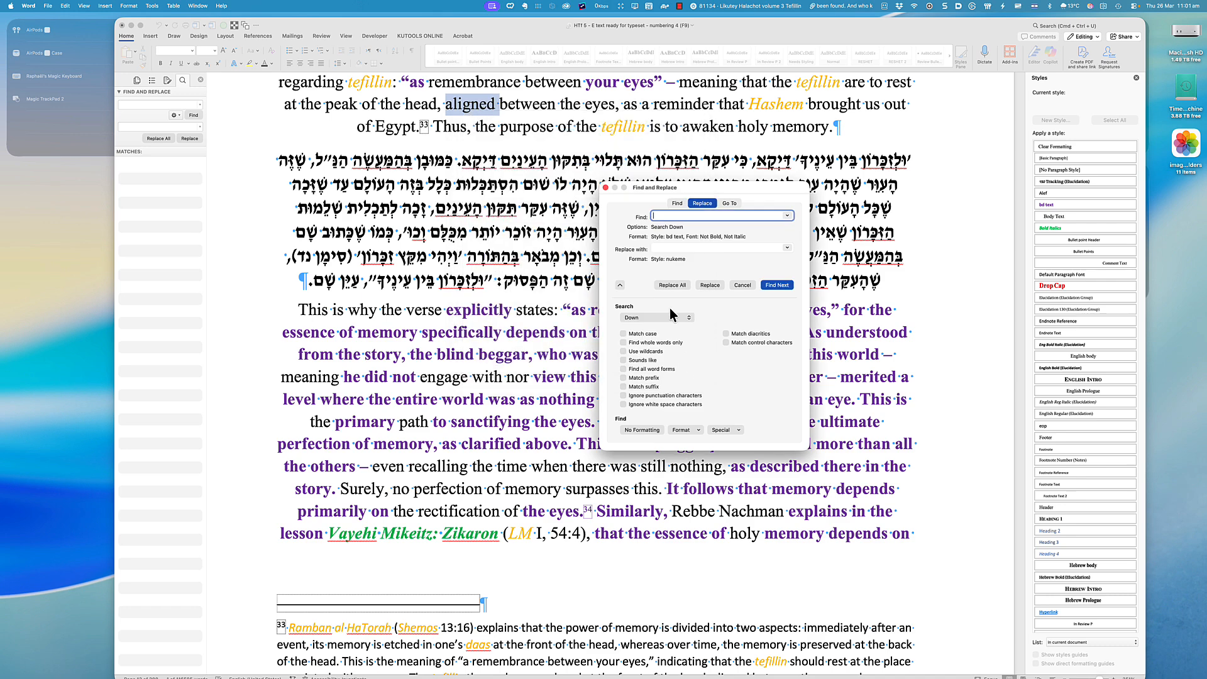
# - Replace the first matches of regular bd text with nukeme, then replace all the rest, continuing the search from the document's beginning
pyautogui.click(775, 285)
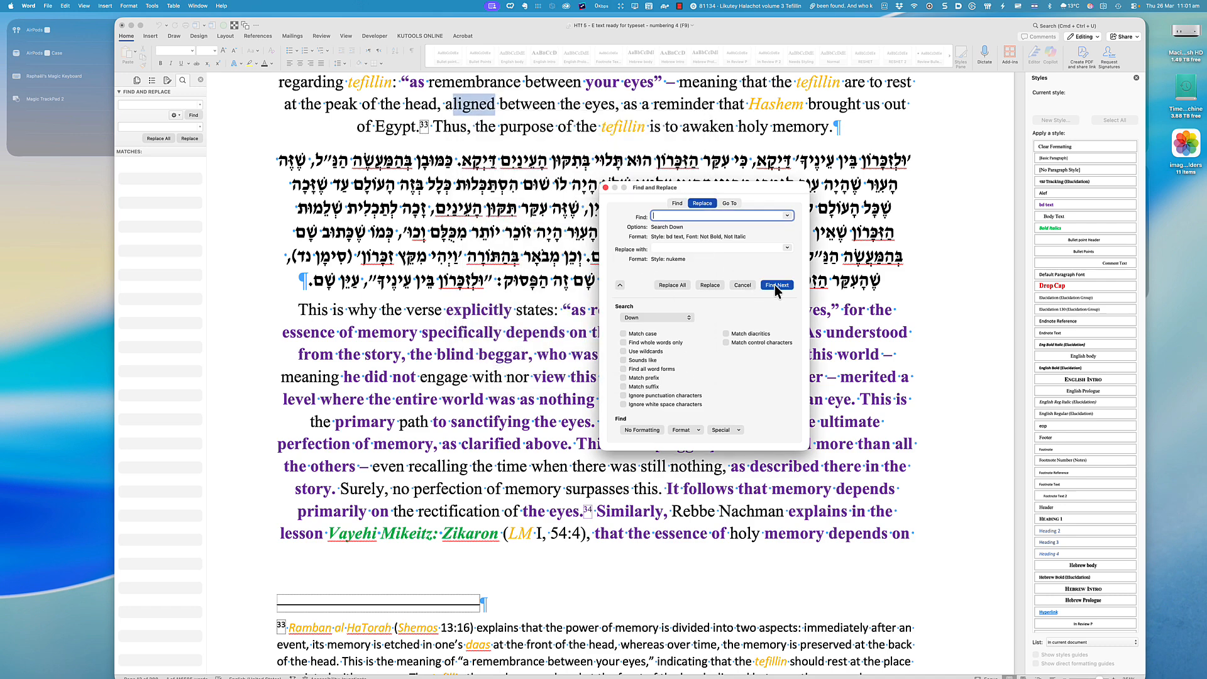
pyautogui.click(714, 285)
pyautogui.click(714, 285)
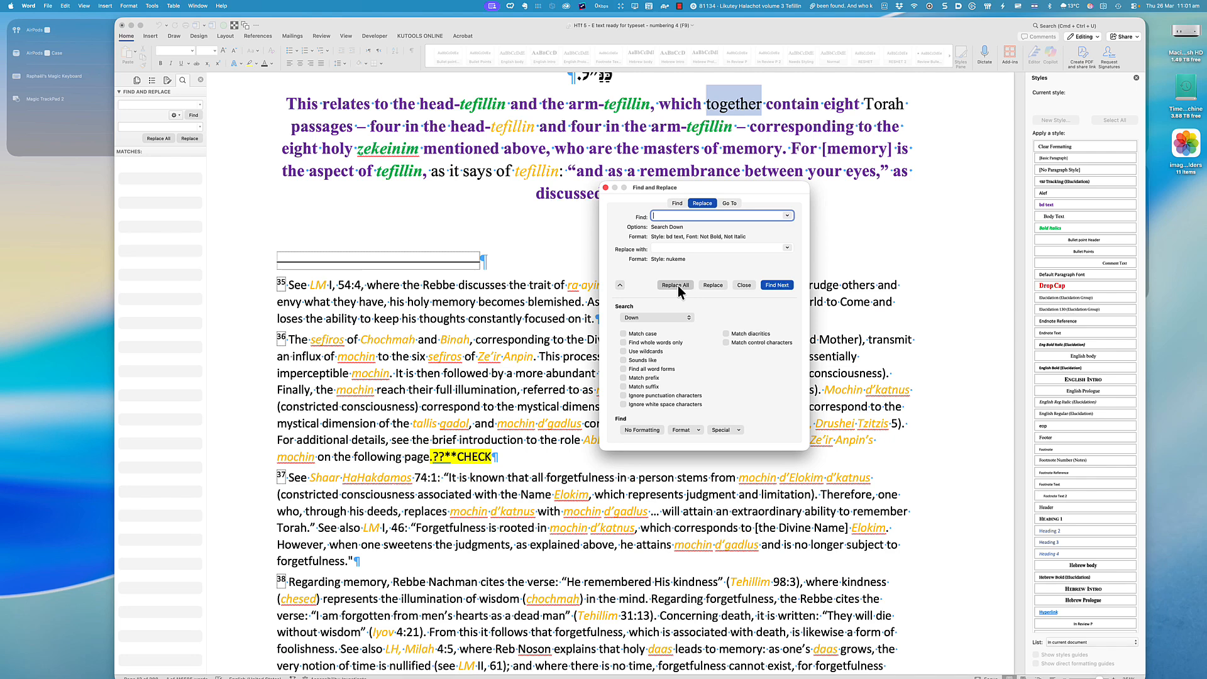
pyautogui.click(675, 285)
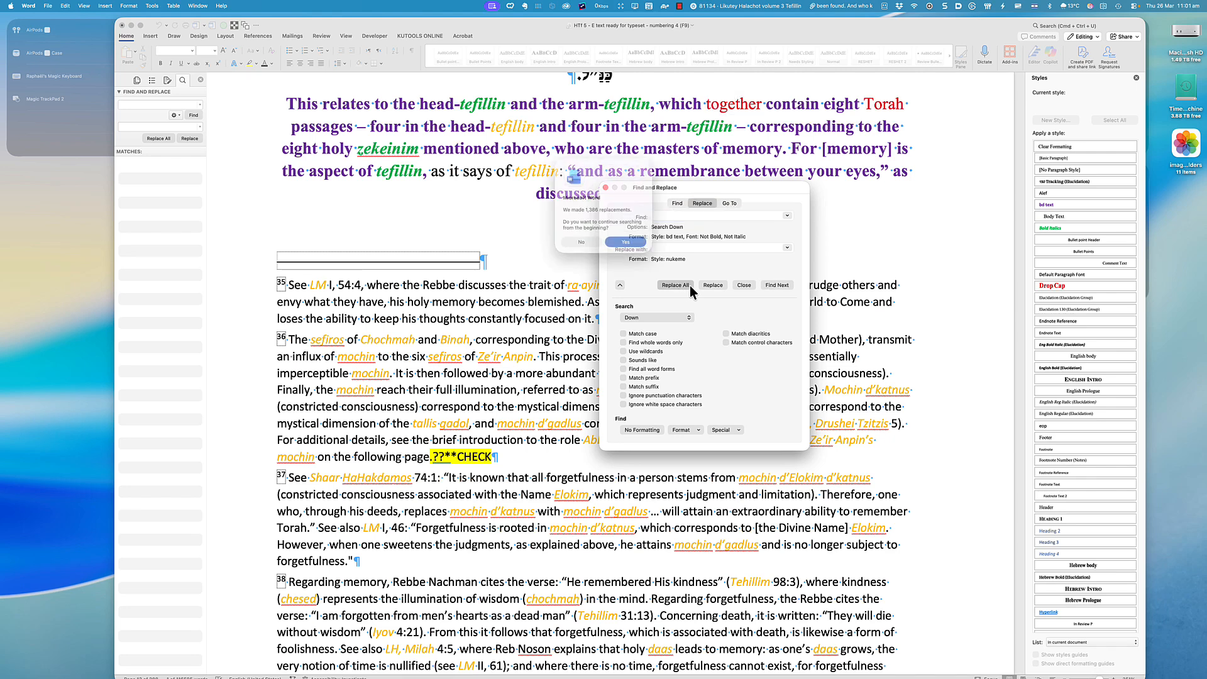
pyautogui.click(628, 245)
pyautogui.click(621, 243)
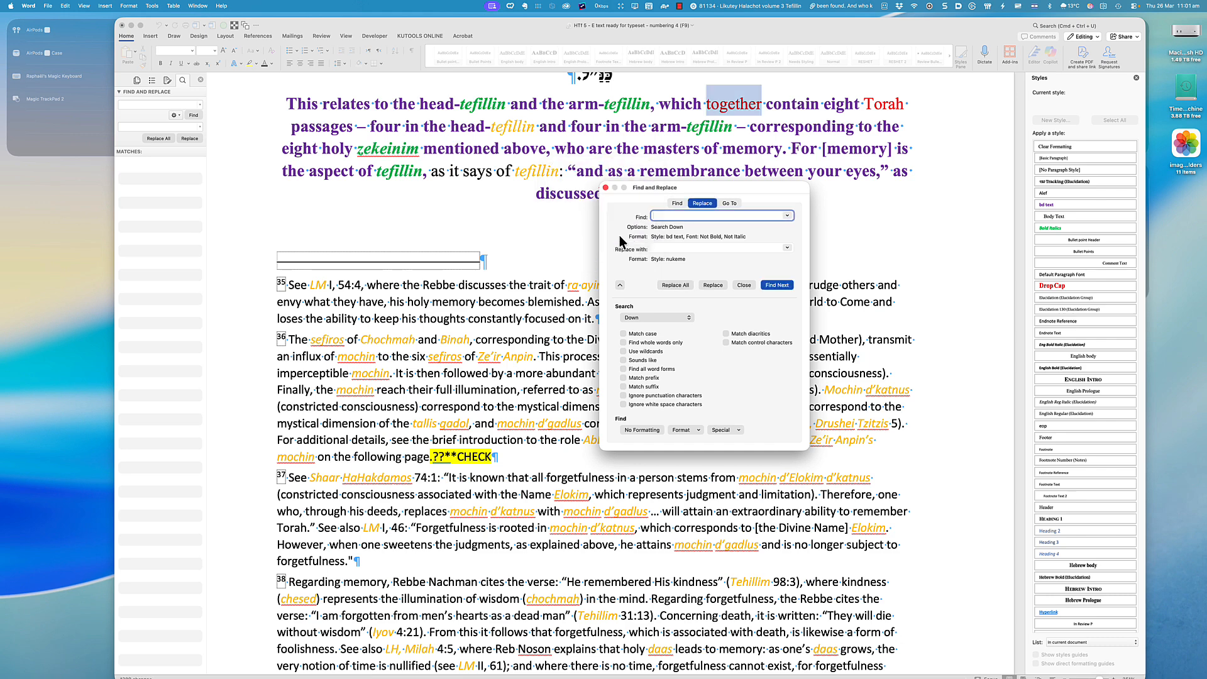
# - Close the Find and Replace window and the search sidebar, and check the style applied to the word "together"
pyautogui.click(607, 188)
pyautogui.click(726, 105)
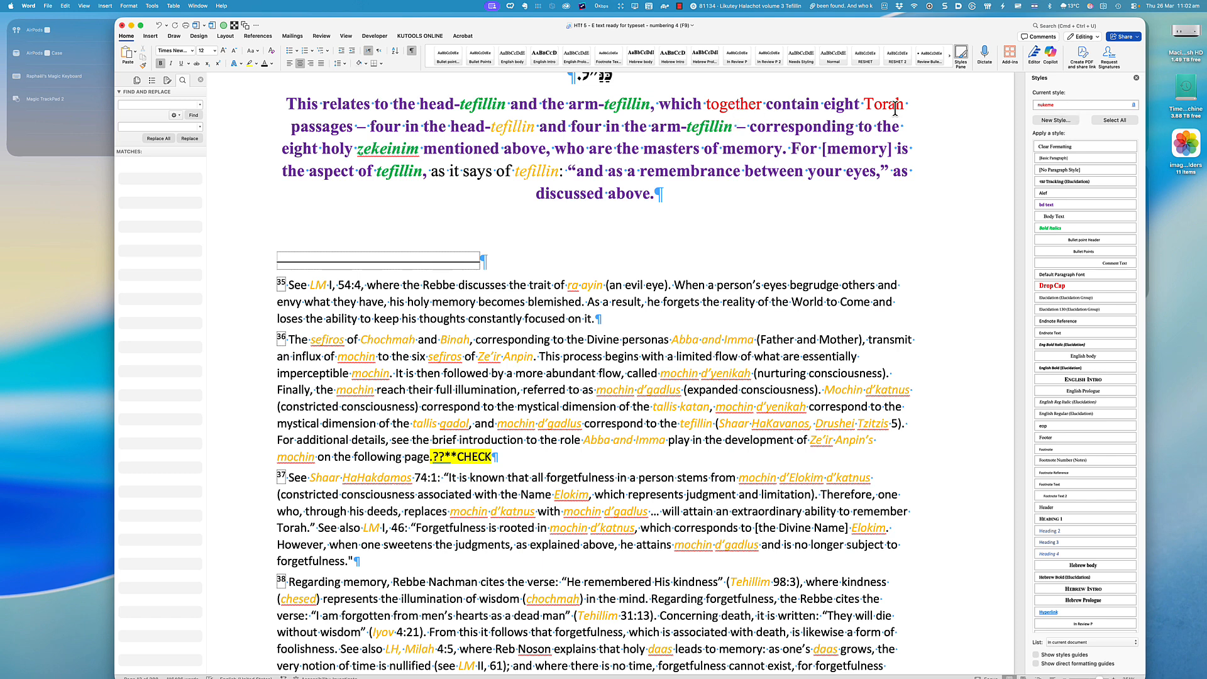
pyautogui.click(200, 79)
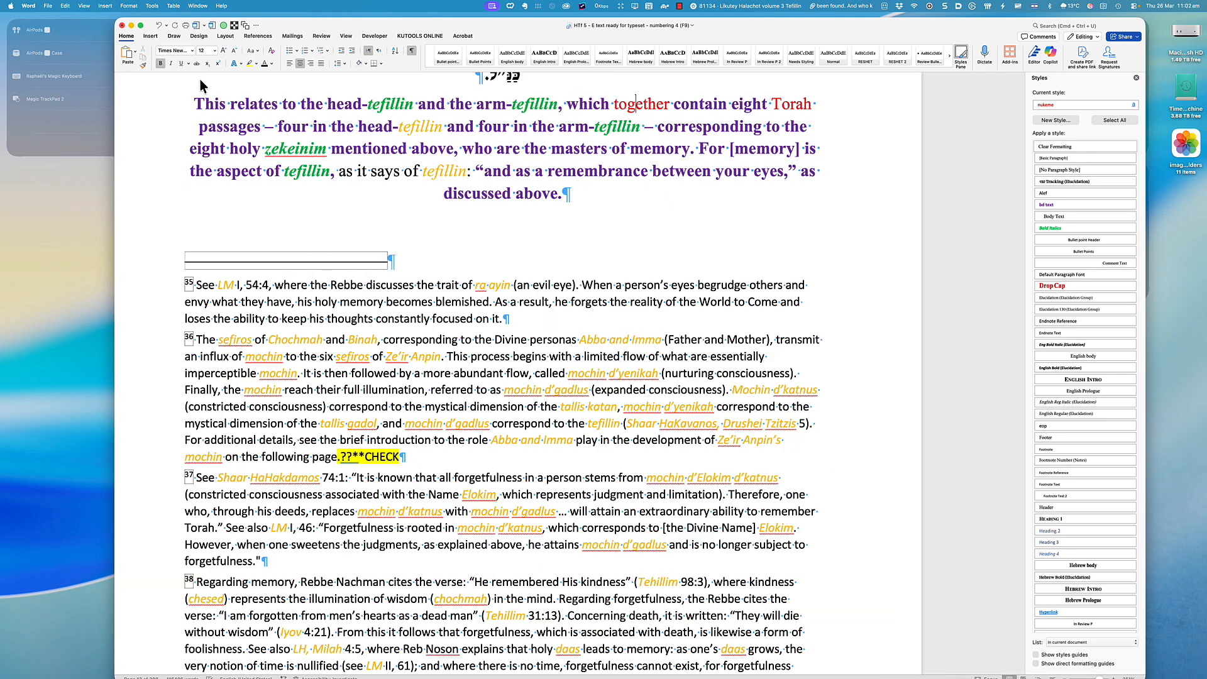
# - Remove the bd text character formatting from the word "masters" in the paragraph about the head-tefillin and arm-tefillin
pyautogui.click(555, 128)
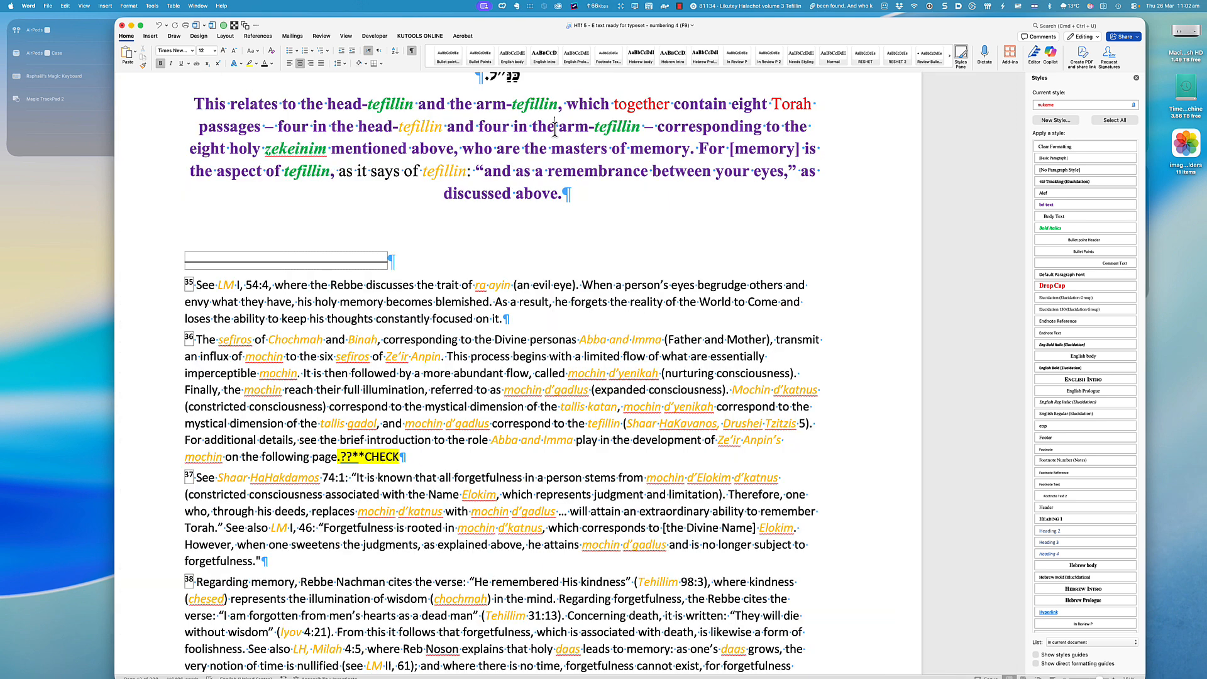
pyautogui.doubleClick(590, 148)
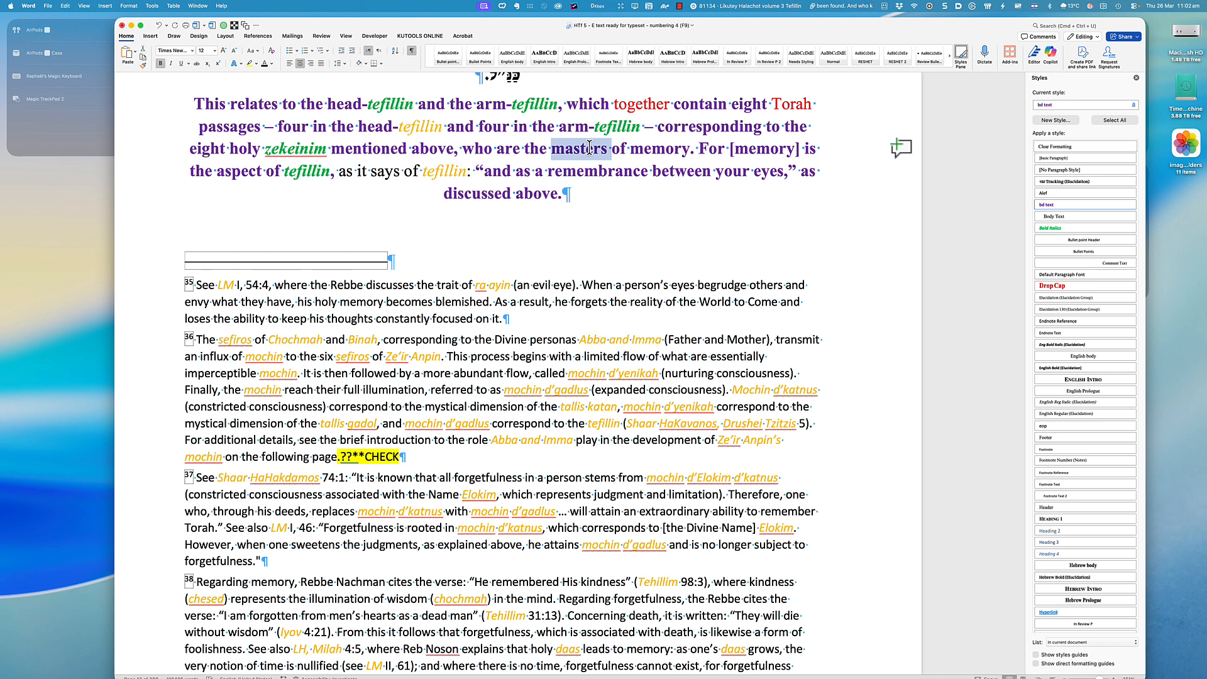
pyautogui.hotkey('ctrl', 'space')
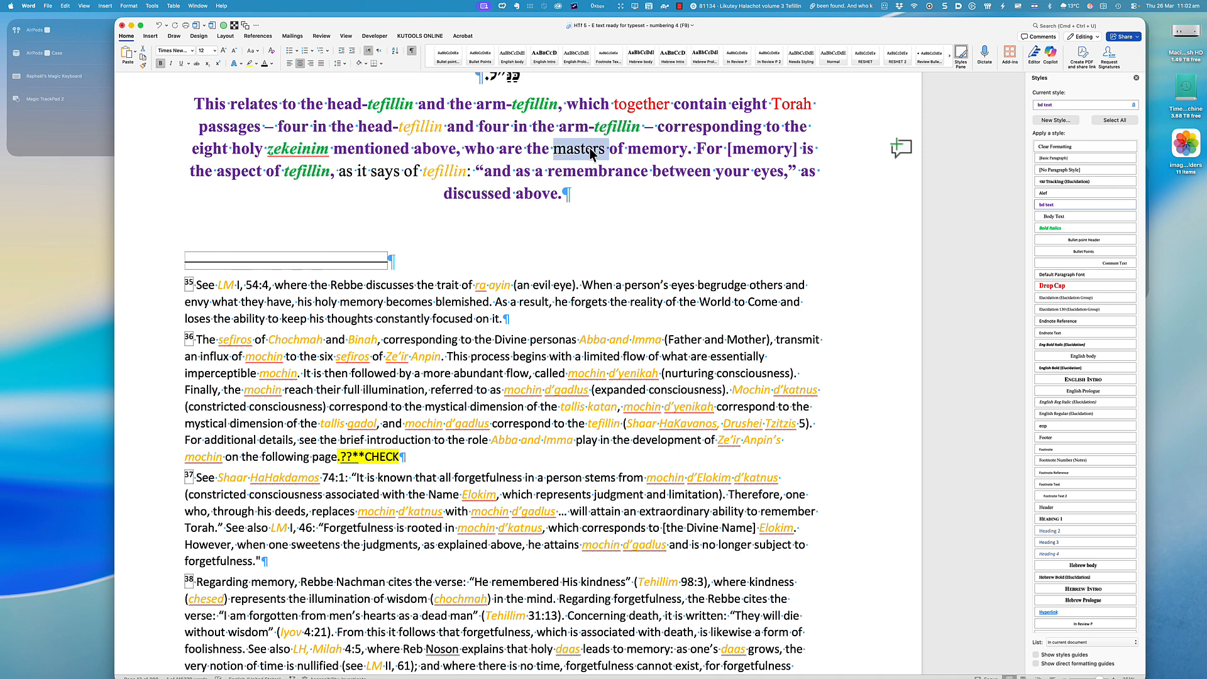
pyautogui.click(592, 152)
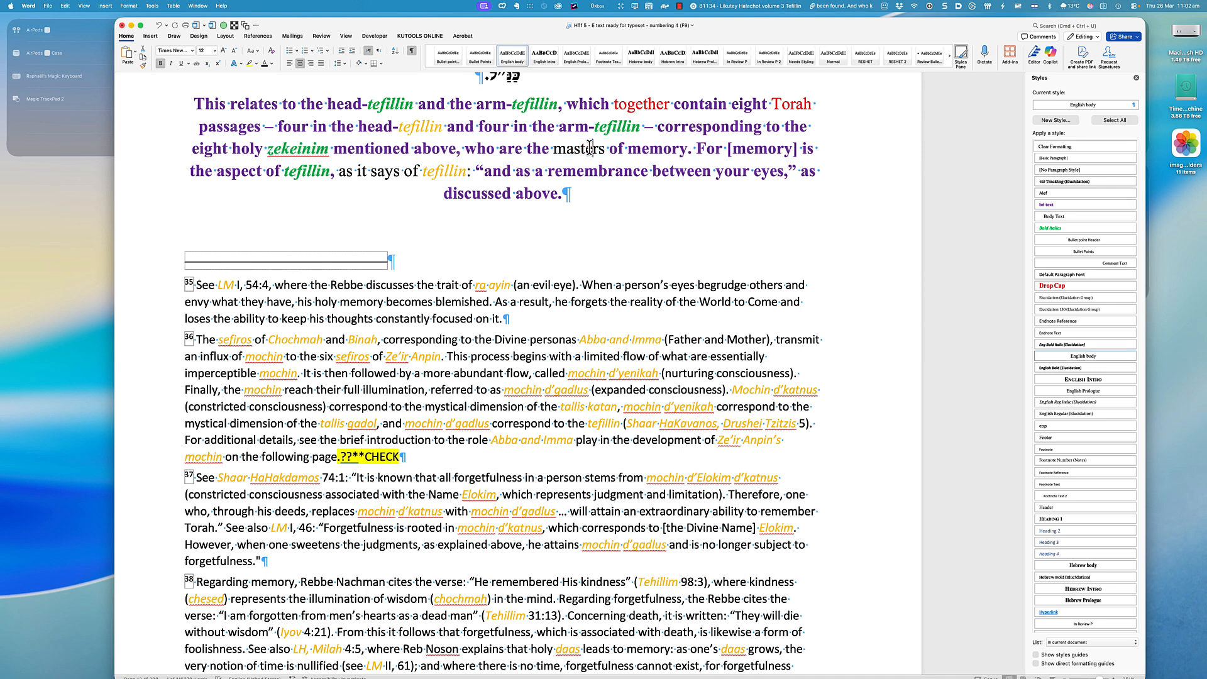
# - Look through the following pages for red nukeme text, and check the styles applied to the red "together" and to black non-bold text
pyautogui.click(651, 103)
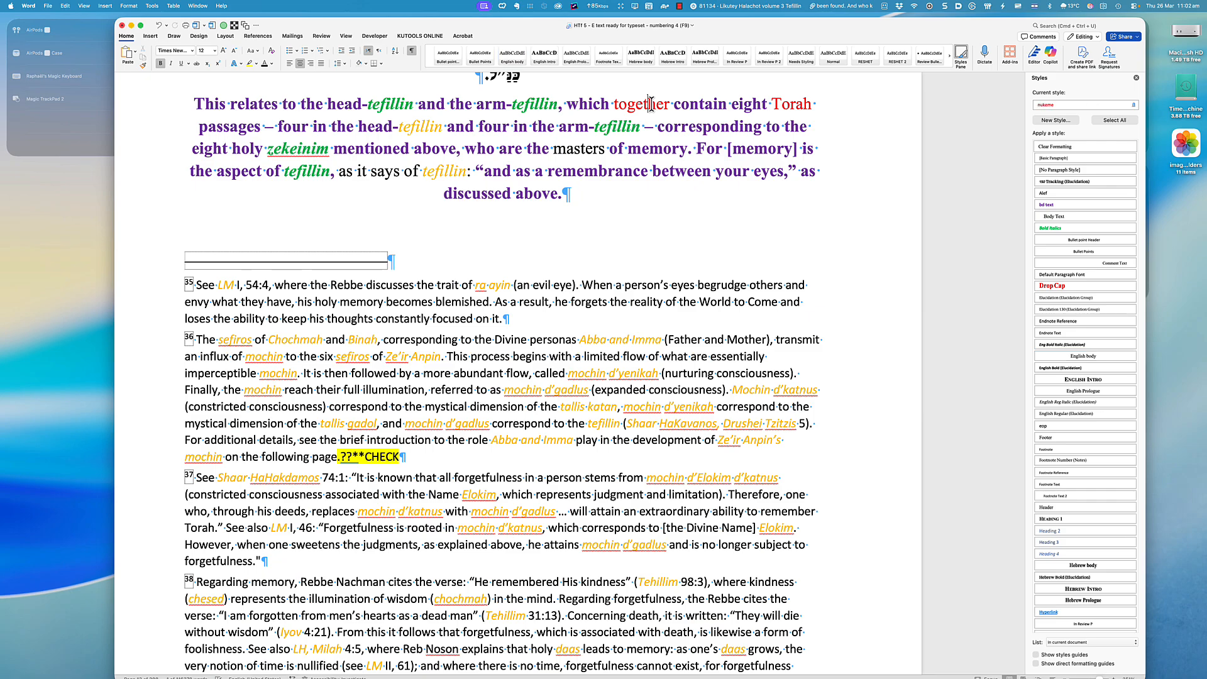
pyautogui.scroll(-10, 608, 151)
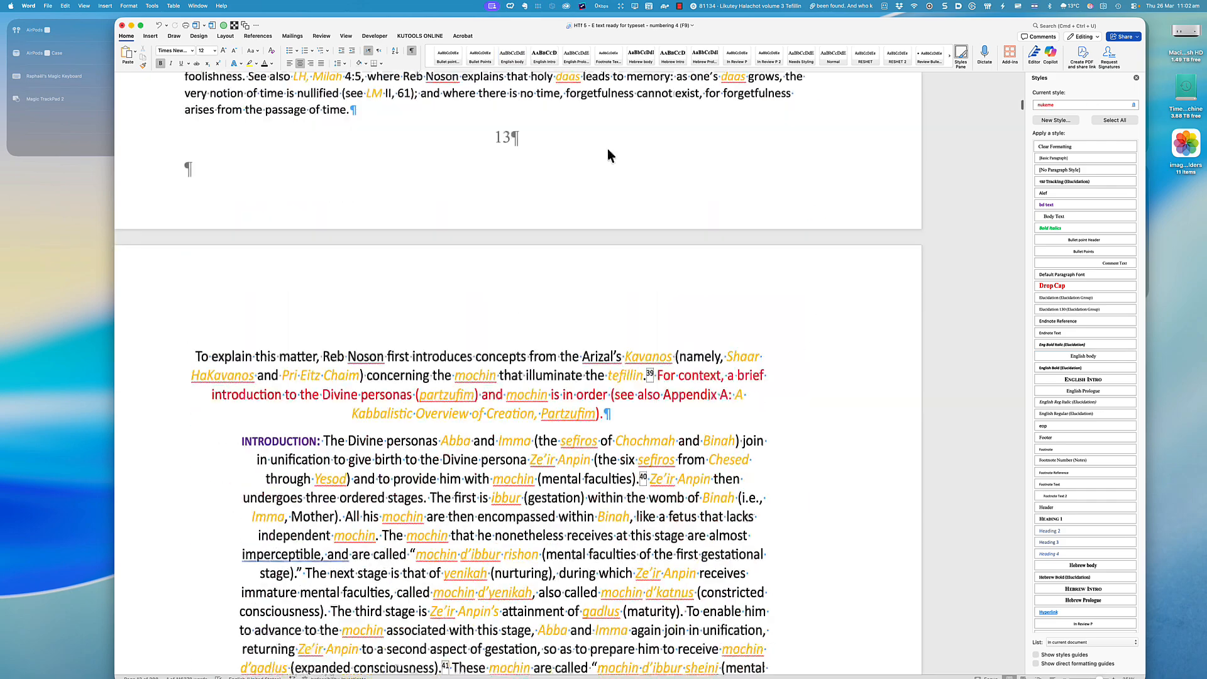
pyautogui.scroll(-20, 607, 148)
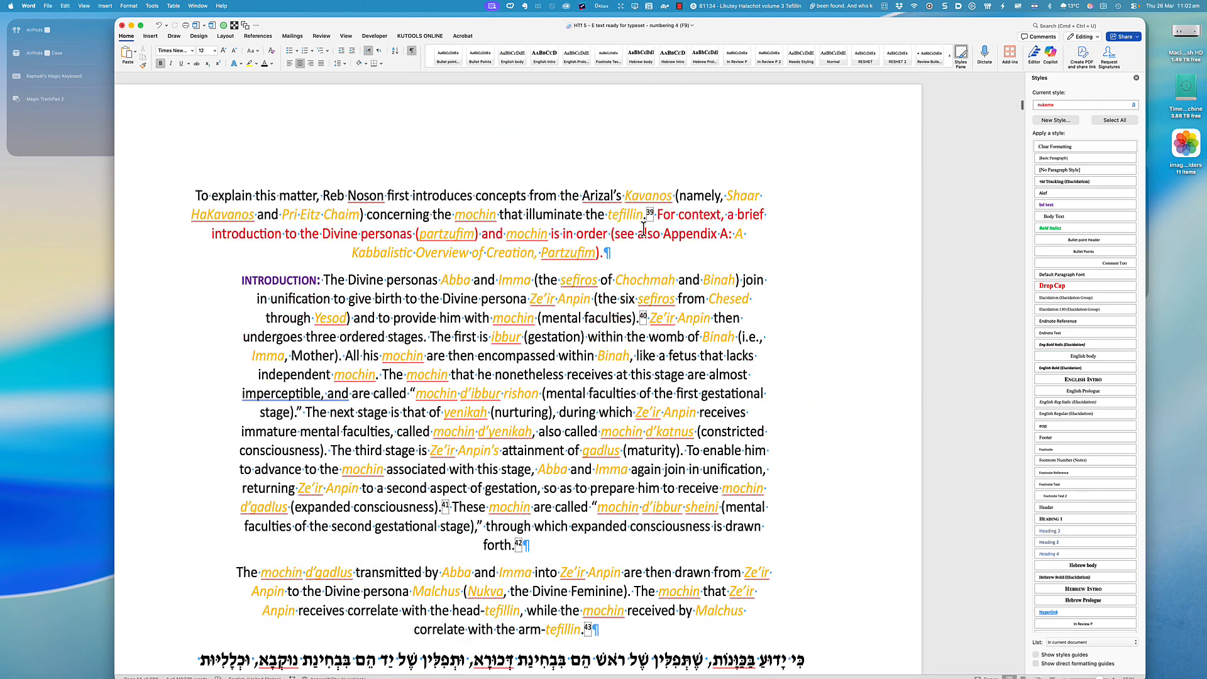
pyautogui.scroll(-15, 642, 233)
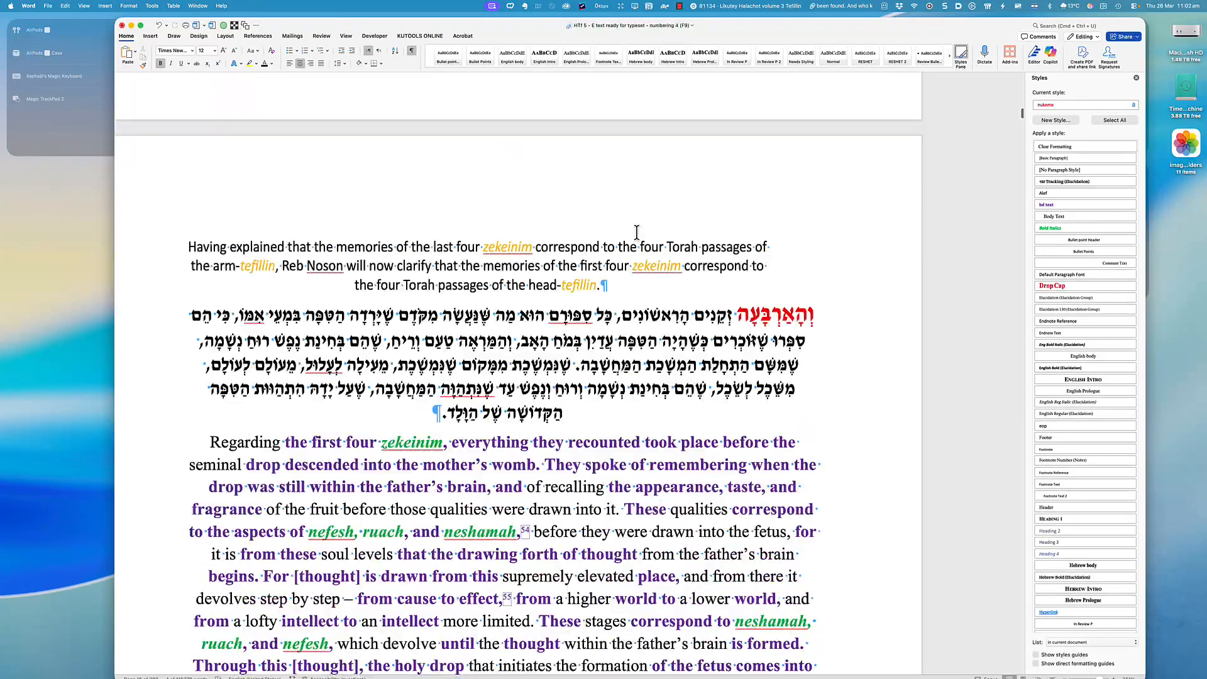
pyautogui.scroll(6, 636, 232)
pyautogui.scroll(20, 636, 232)
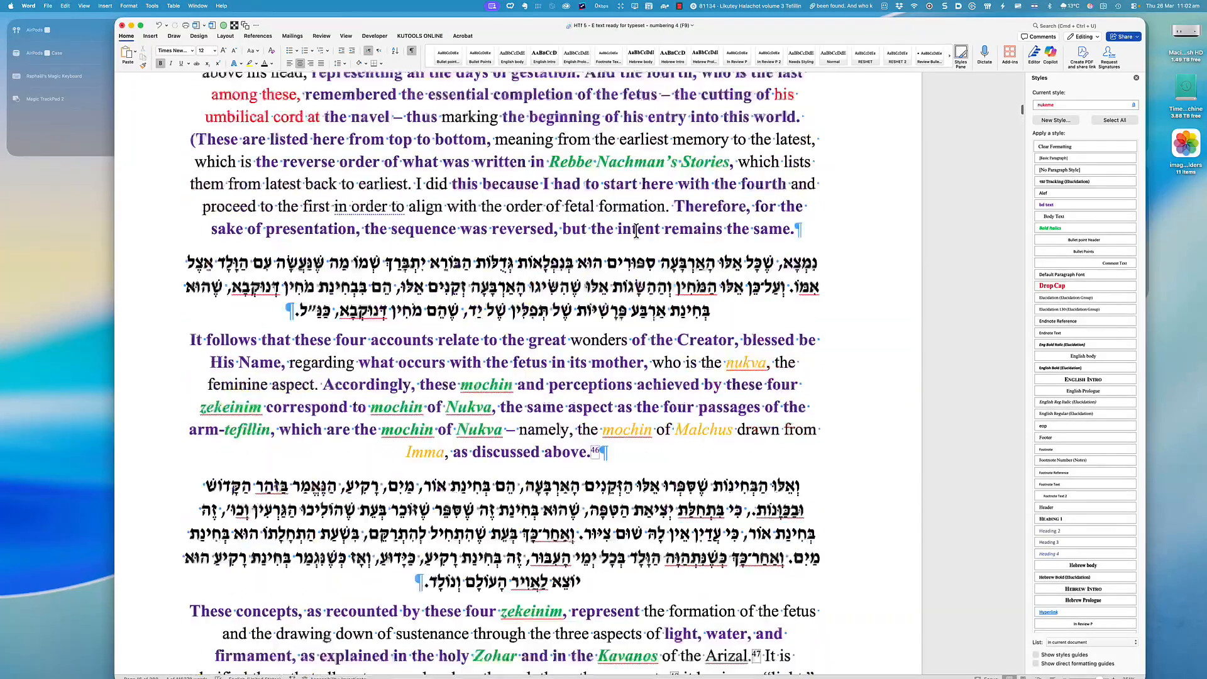
pyautogui.scroll(5, 669, 190)
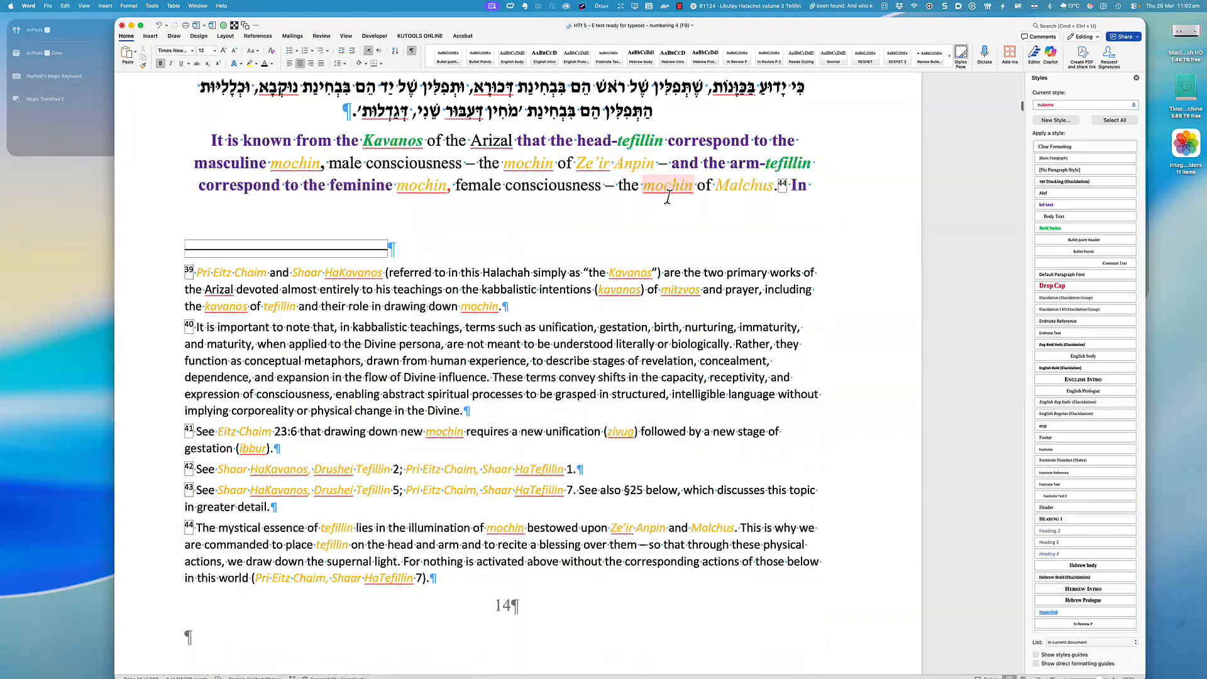
pyautogui.click(537, 188)
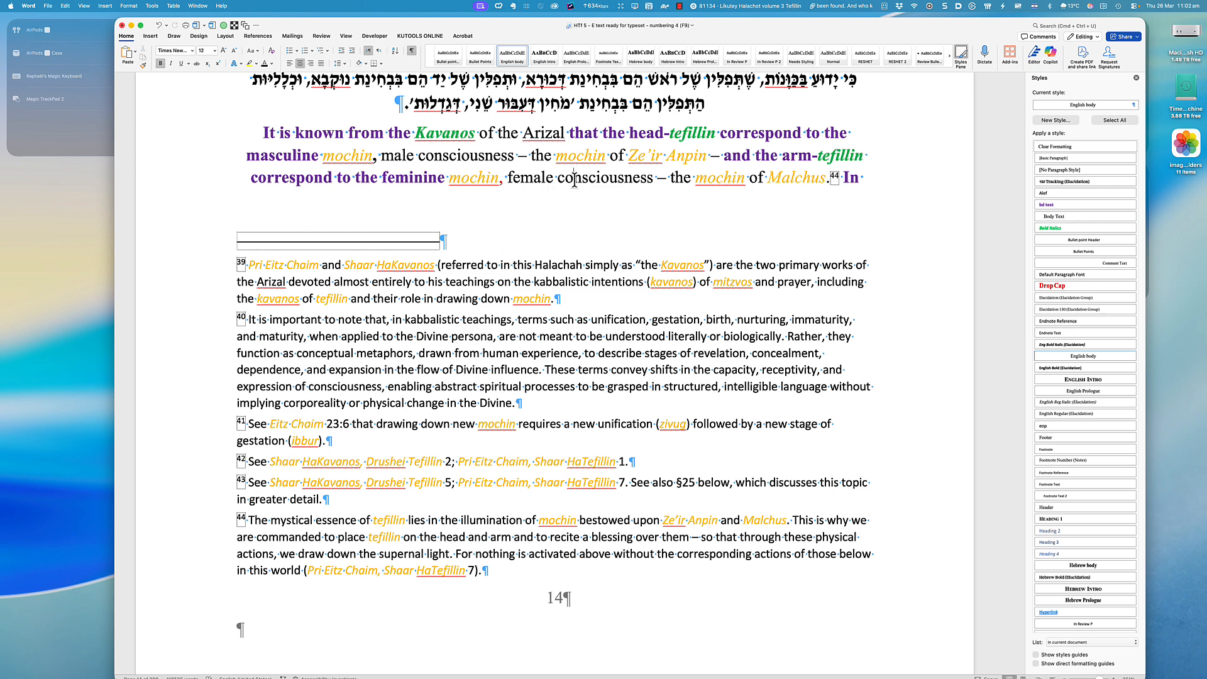
pyautogui.scroll(3, 575, 181)
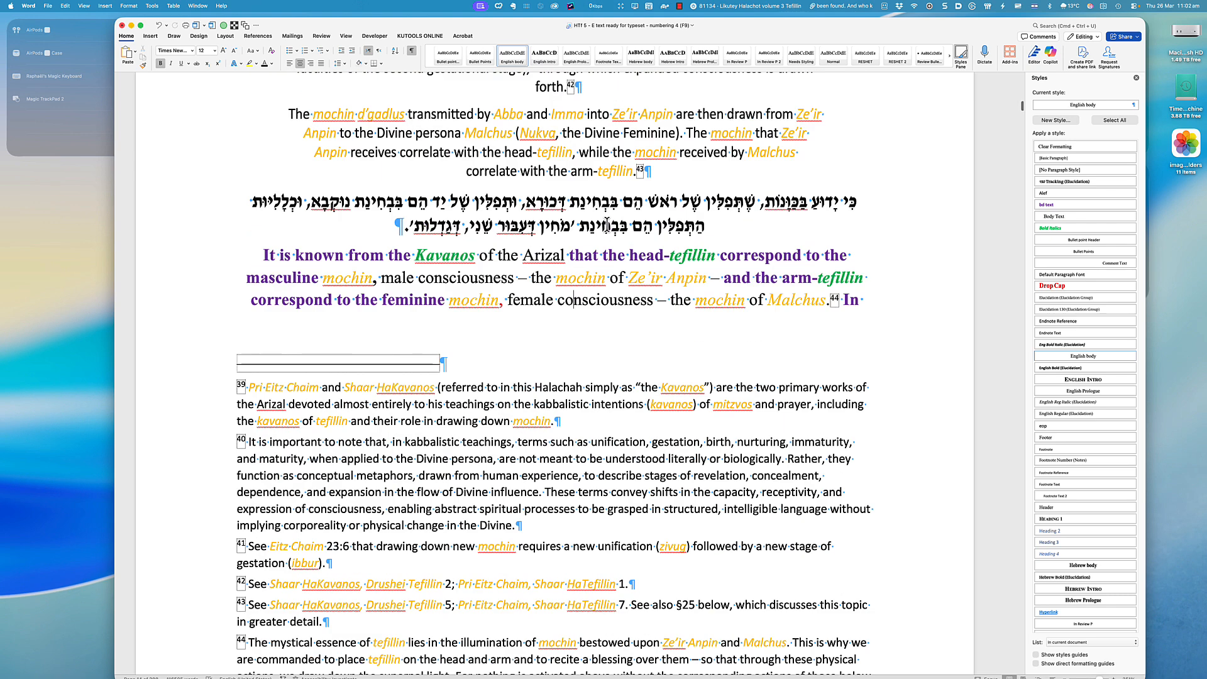
pyautogui.click(545, 159)
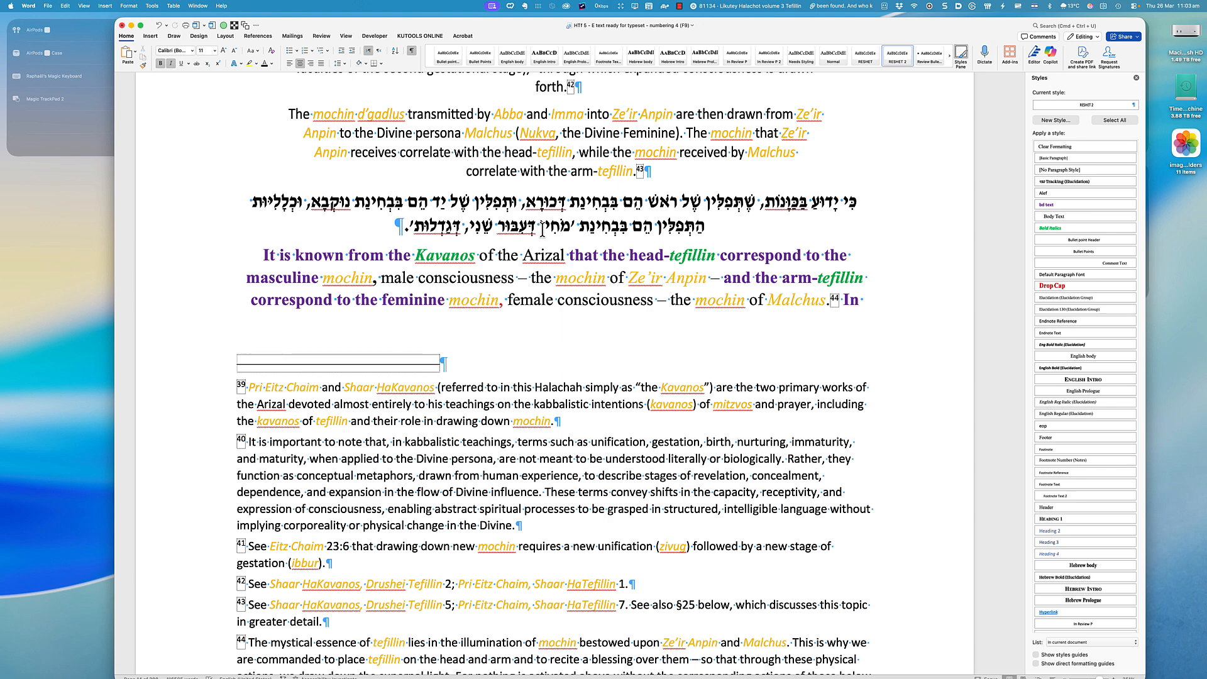
pyautogui.scroll(3, 619, 267)
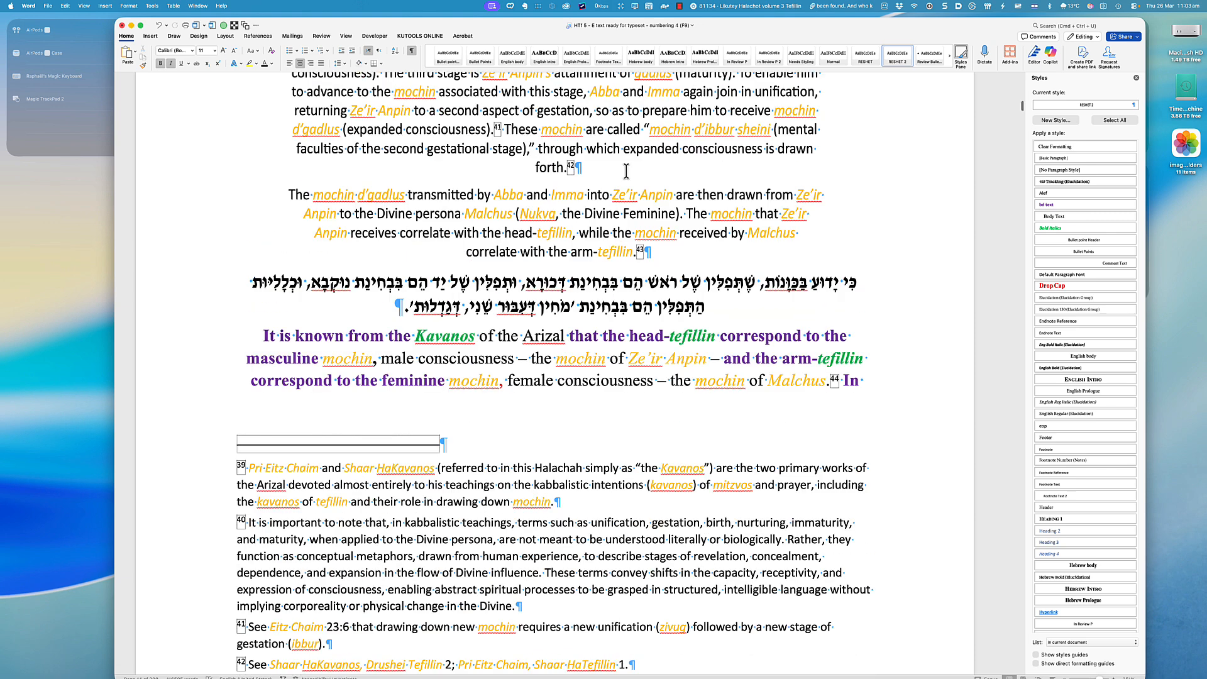